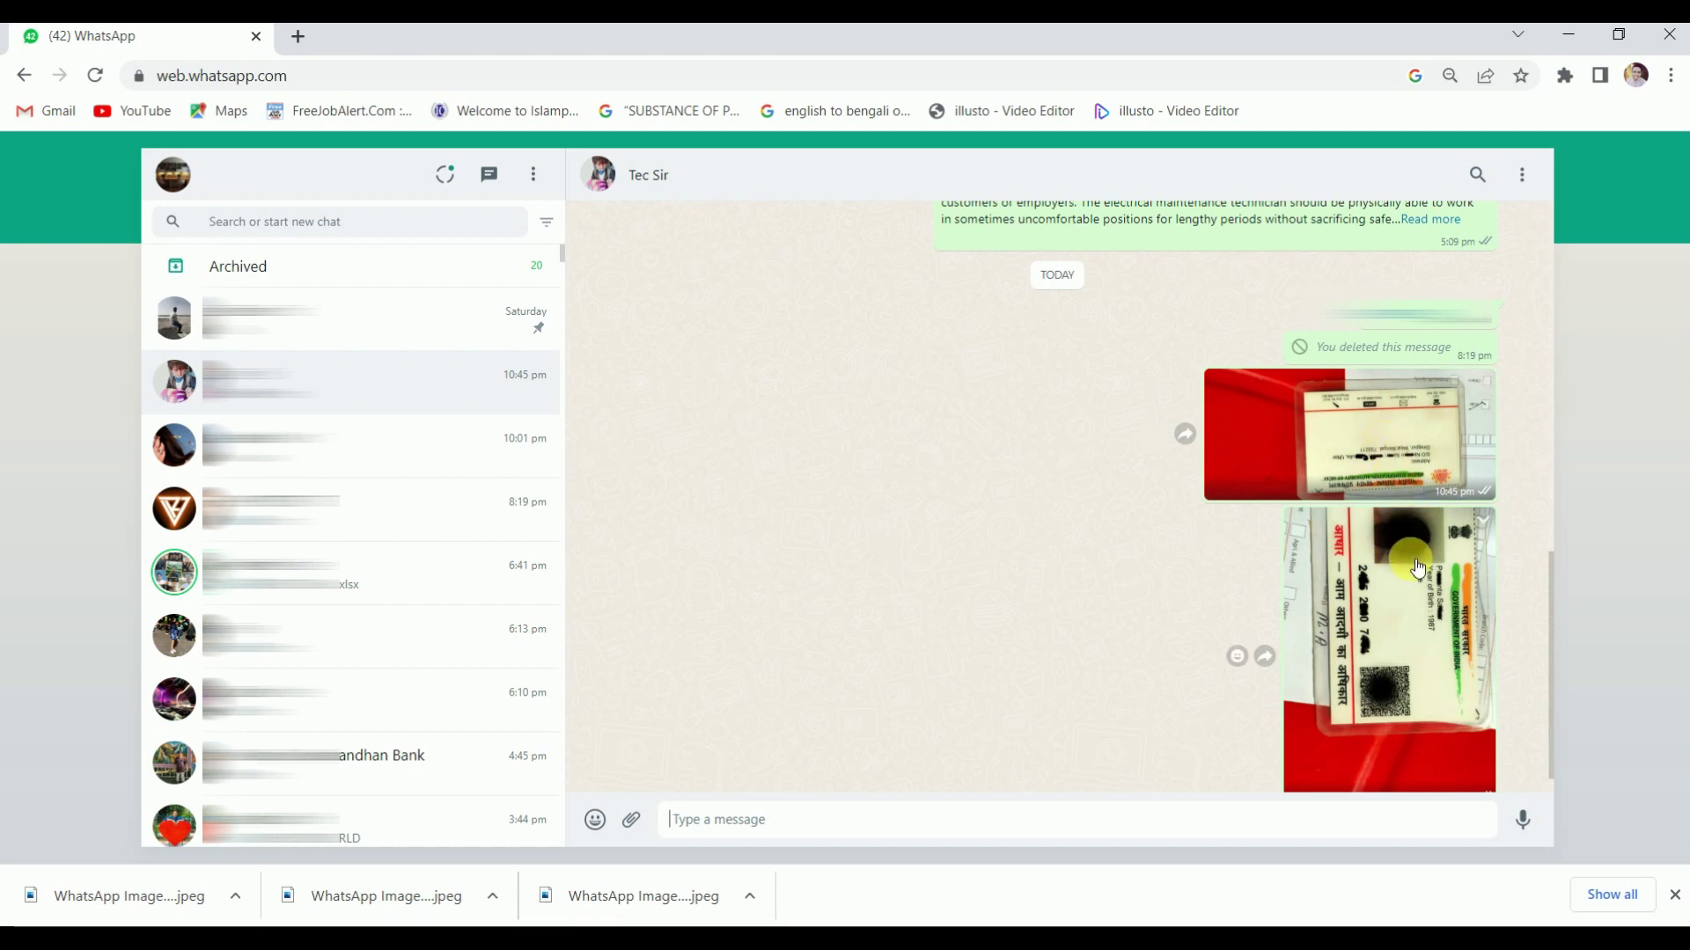
# Open the Aadhaar card-back photo full-size in WhatsApp Web and copy the image.
pyautogui.click(1395, 447)
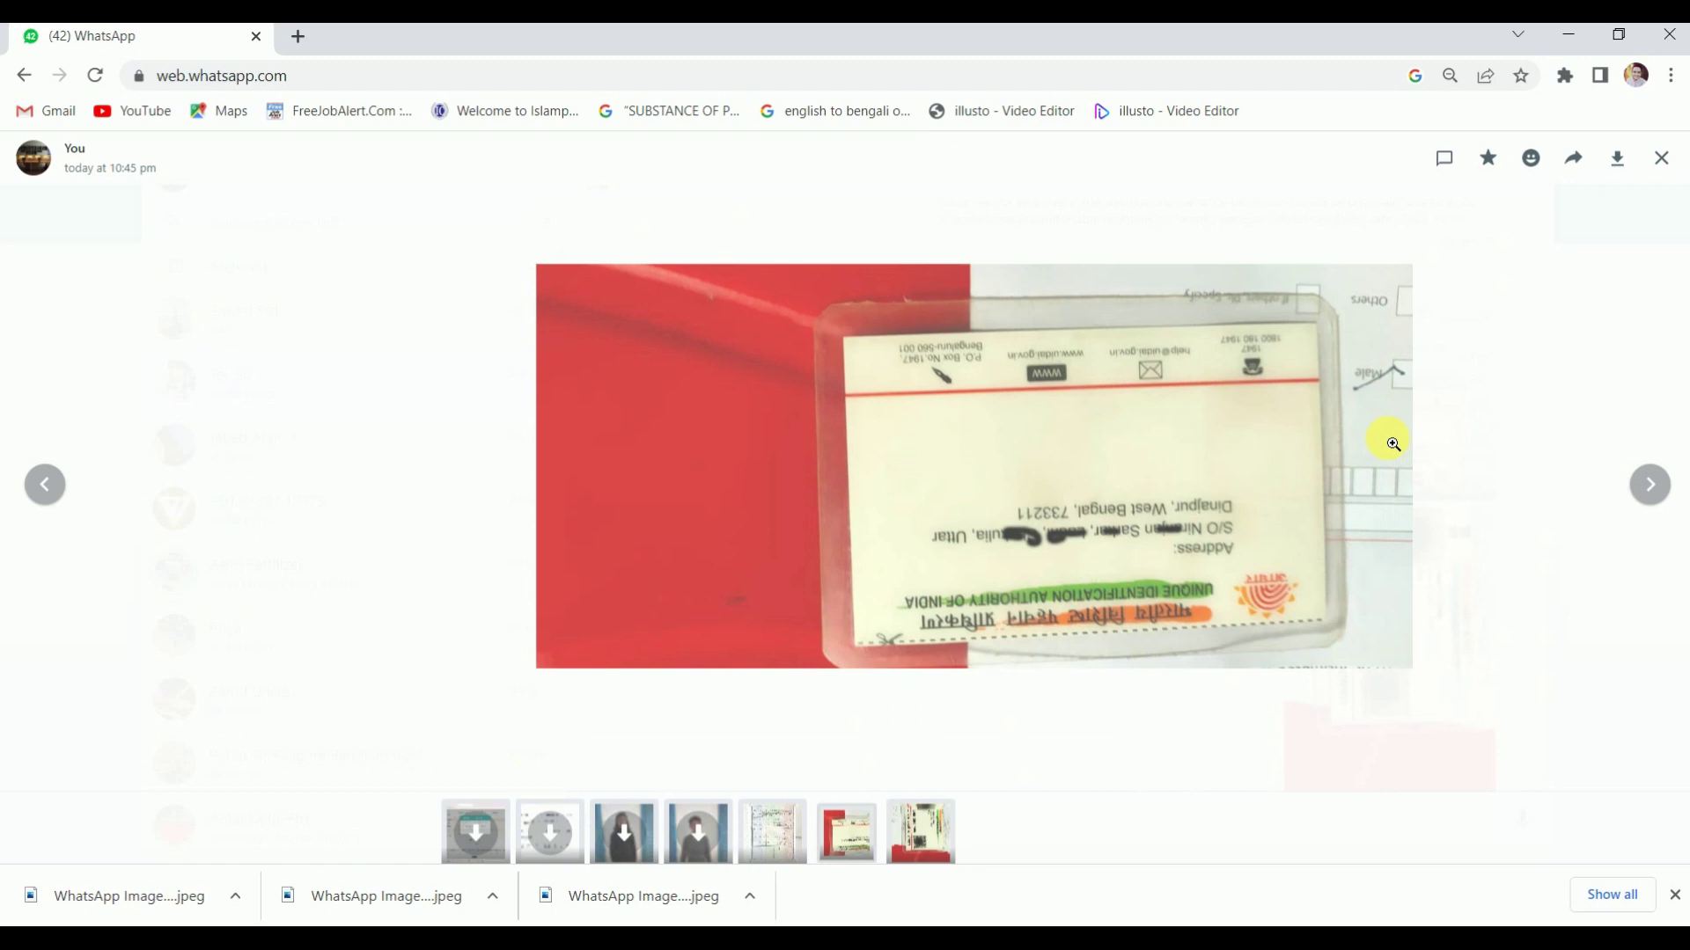
pyautogui.rightClick(1098, 422)
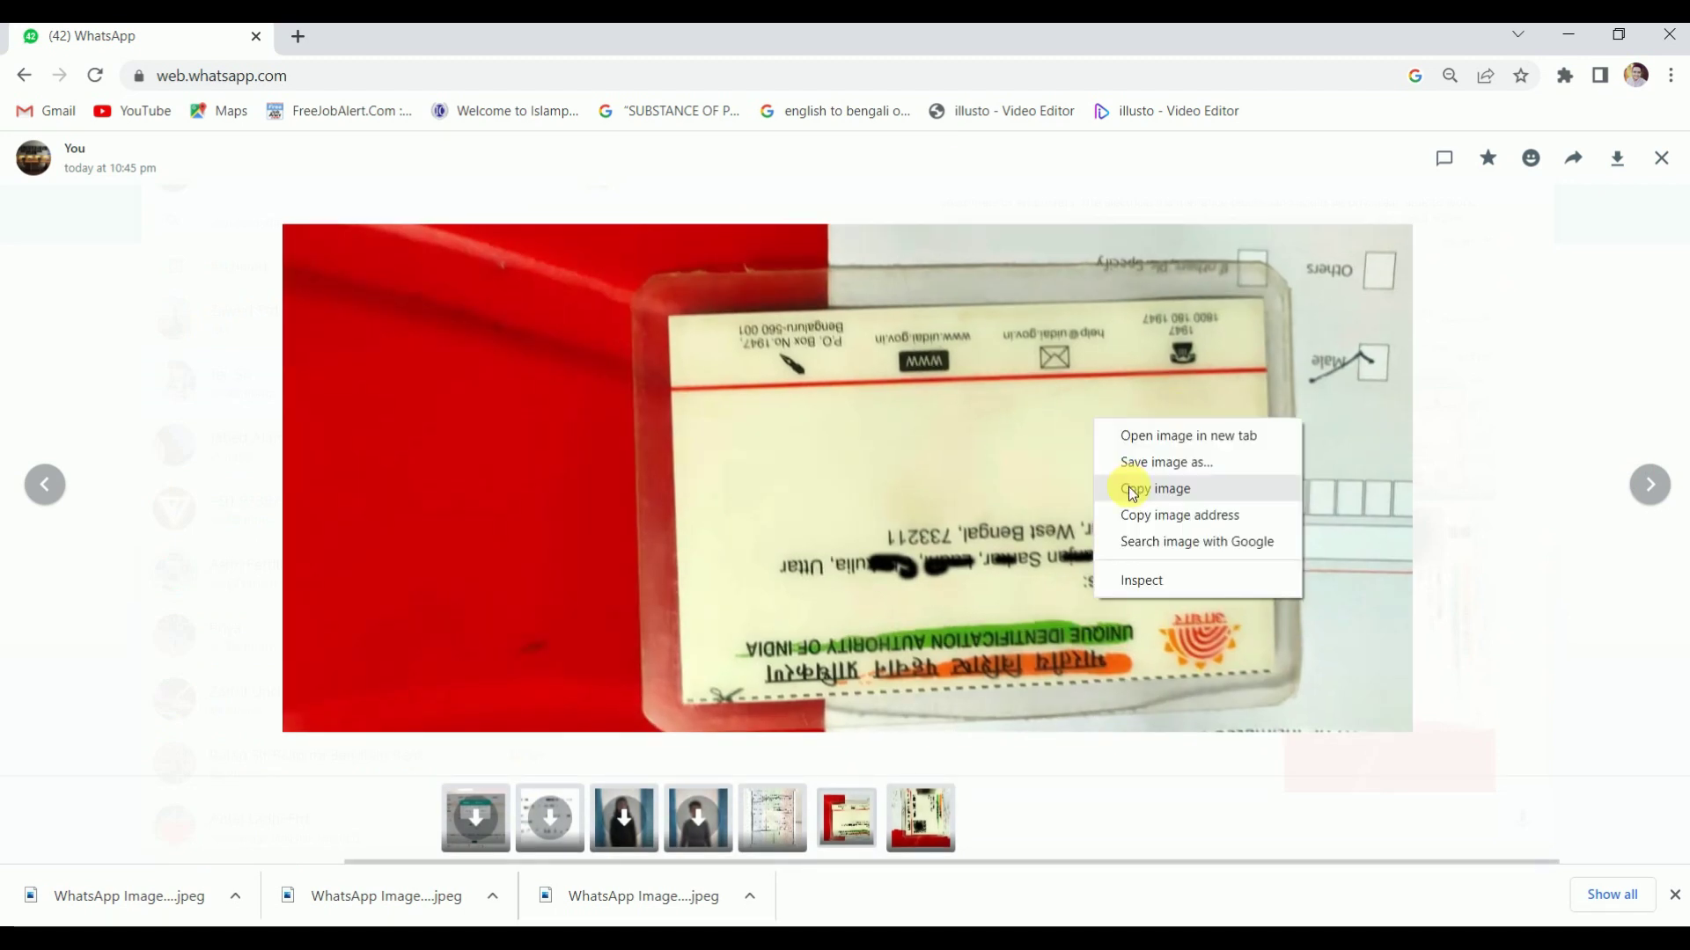
pyautogui.click(1132, 494)
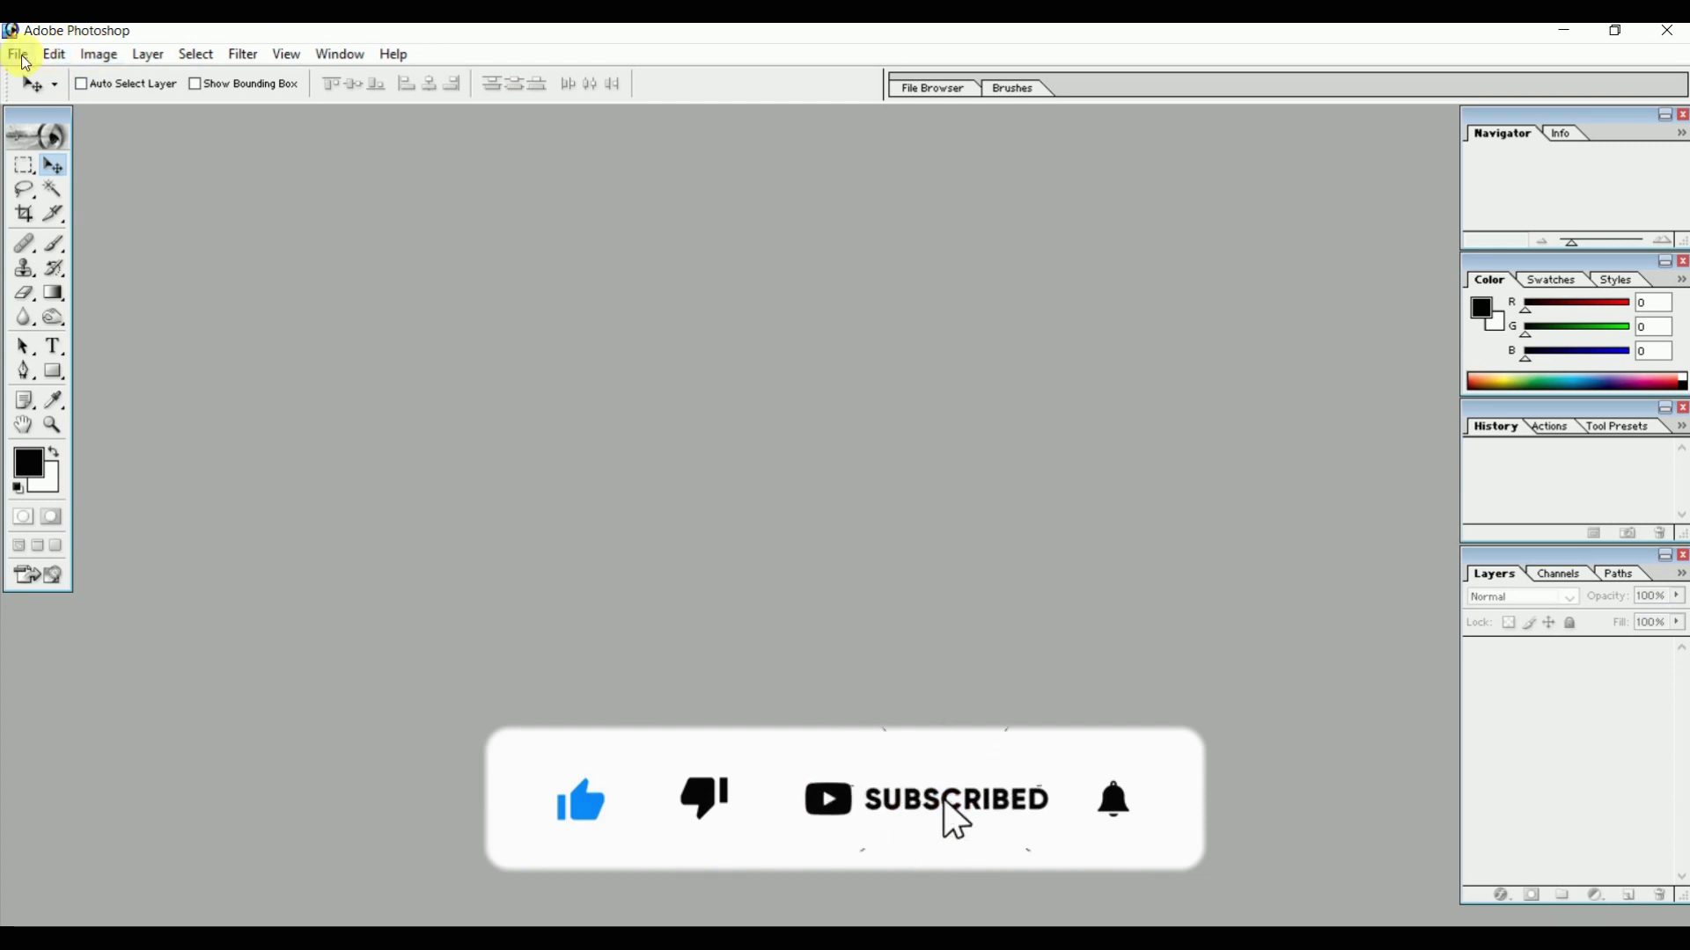
pyautogui.click(15, 56)
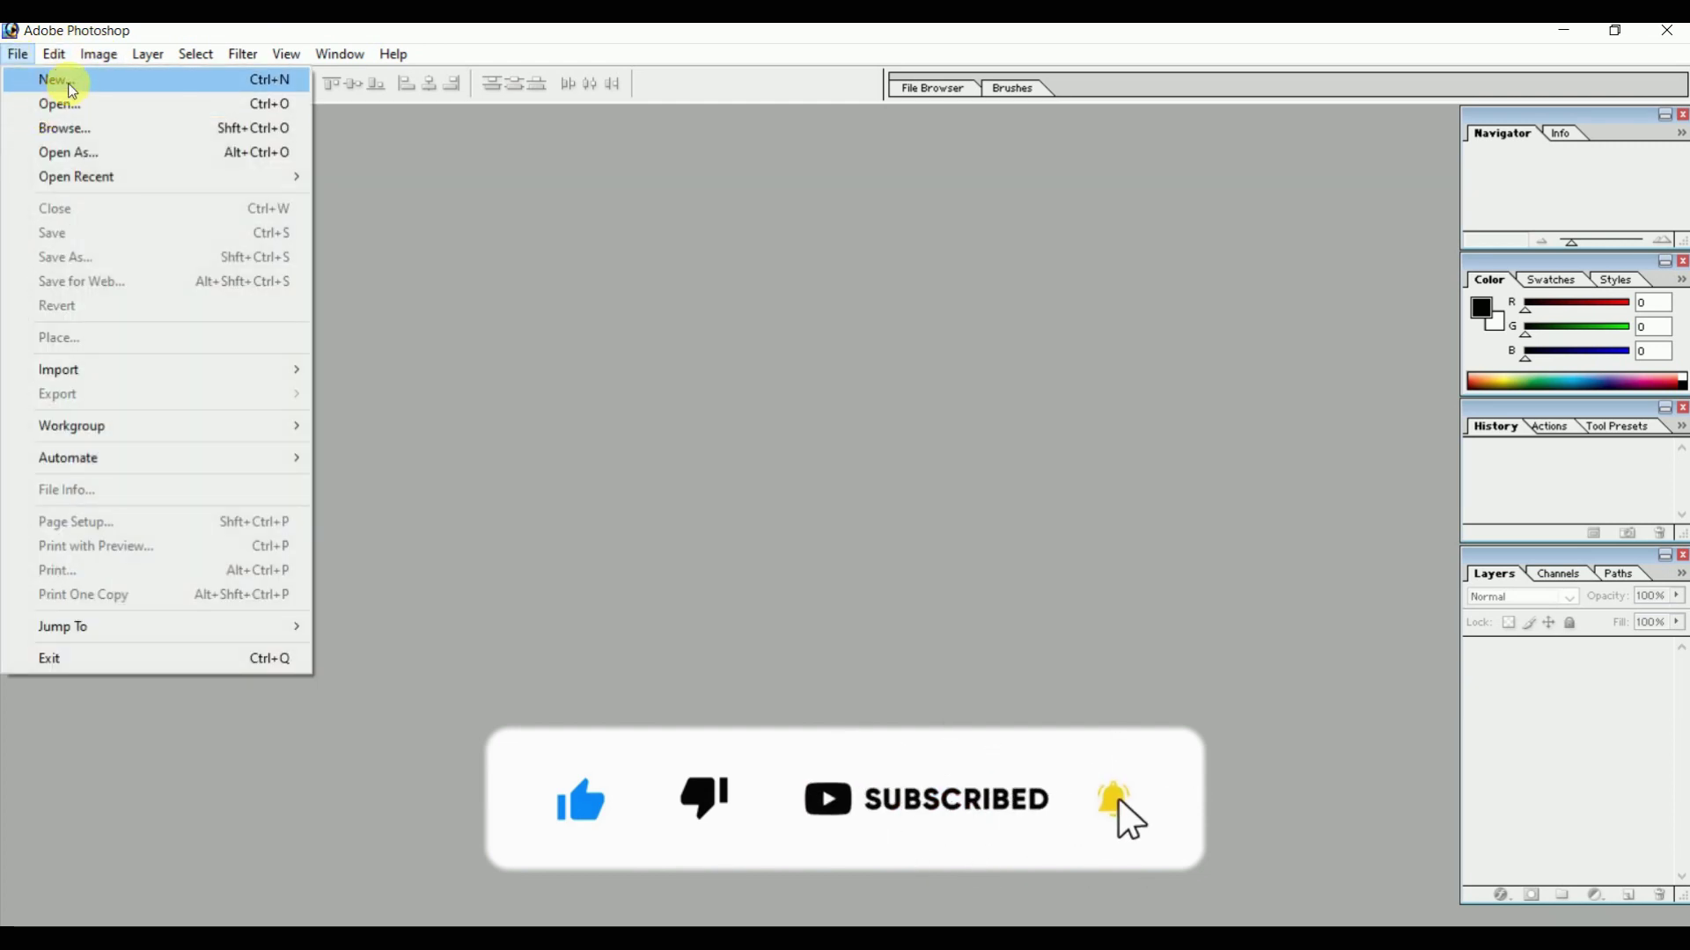
# Paste the copied card photo into a new blank document and rotate the canvas 180°.
pyautogui.click(72, 92)
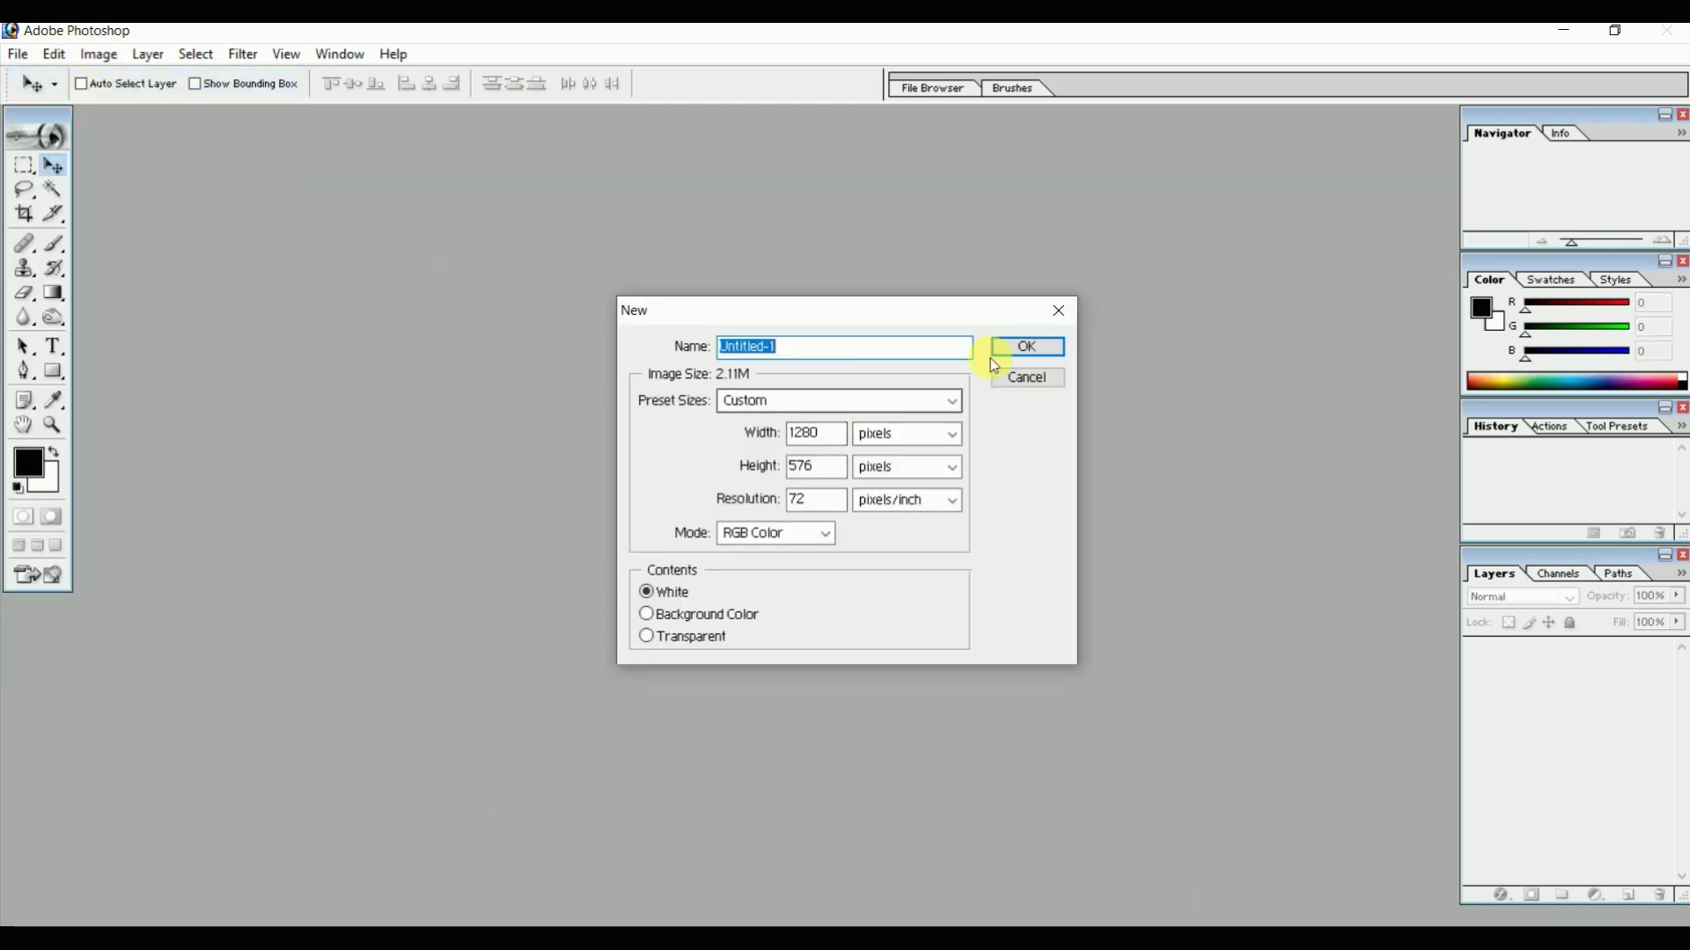
pyautogui.click(1044, 346)
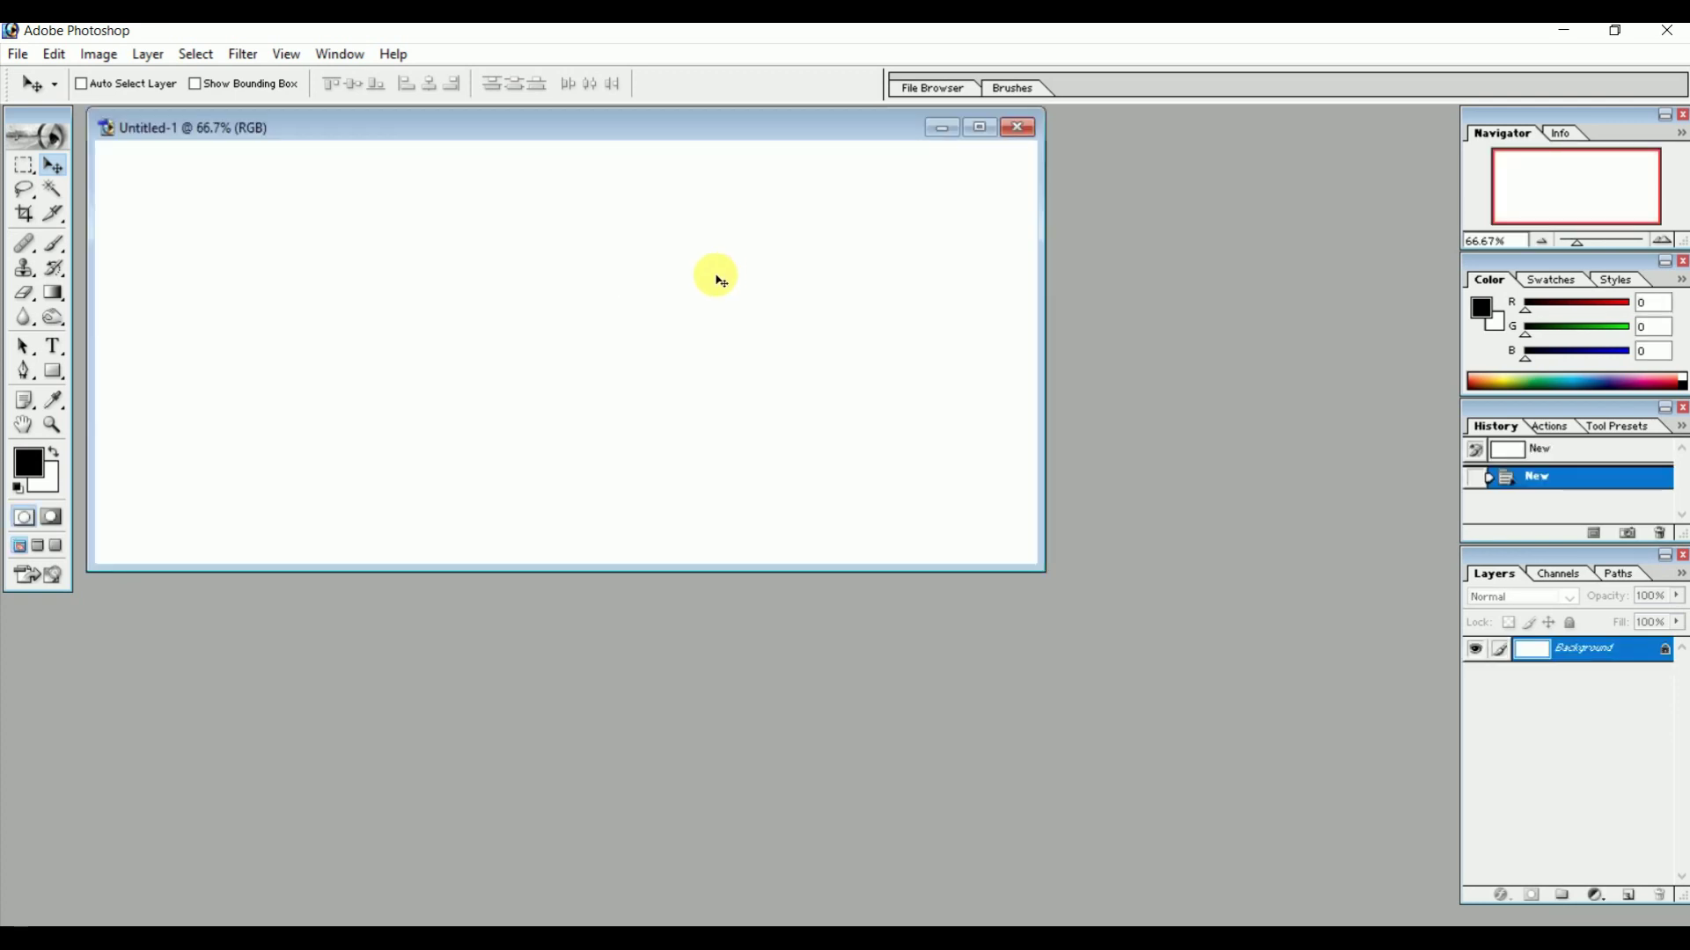
pyautogui.hotkey('ctrl', 'v')
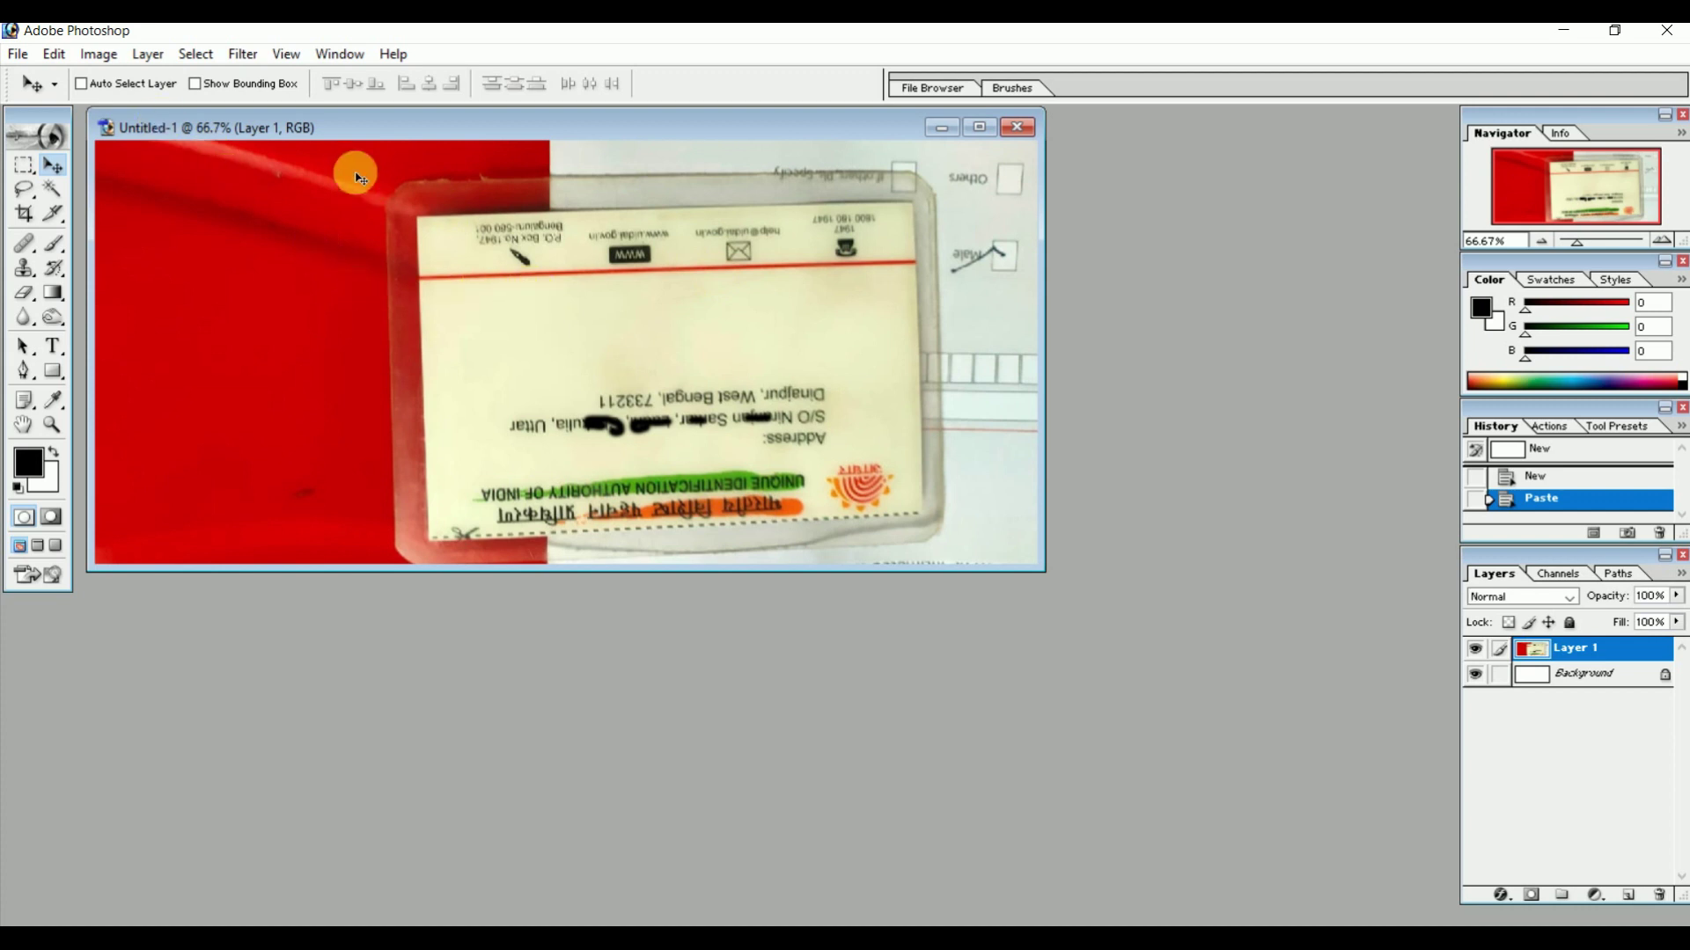
pyautogui.click(109, 55)
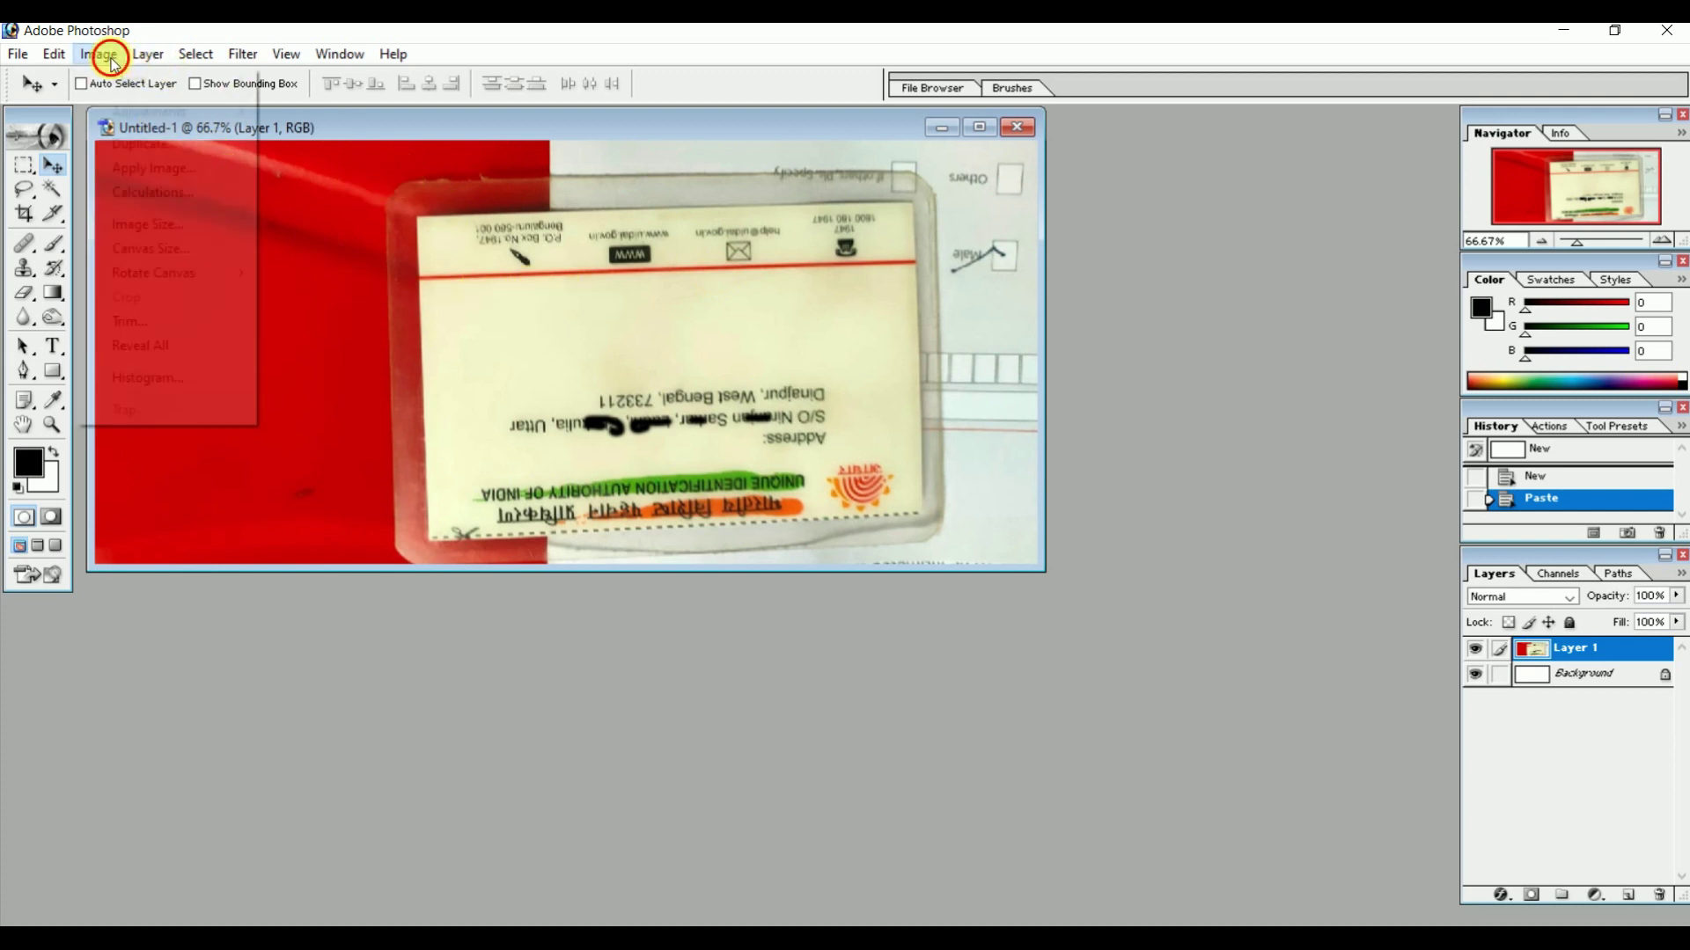
pyautogui.moveTo(151, 271)
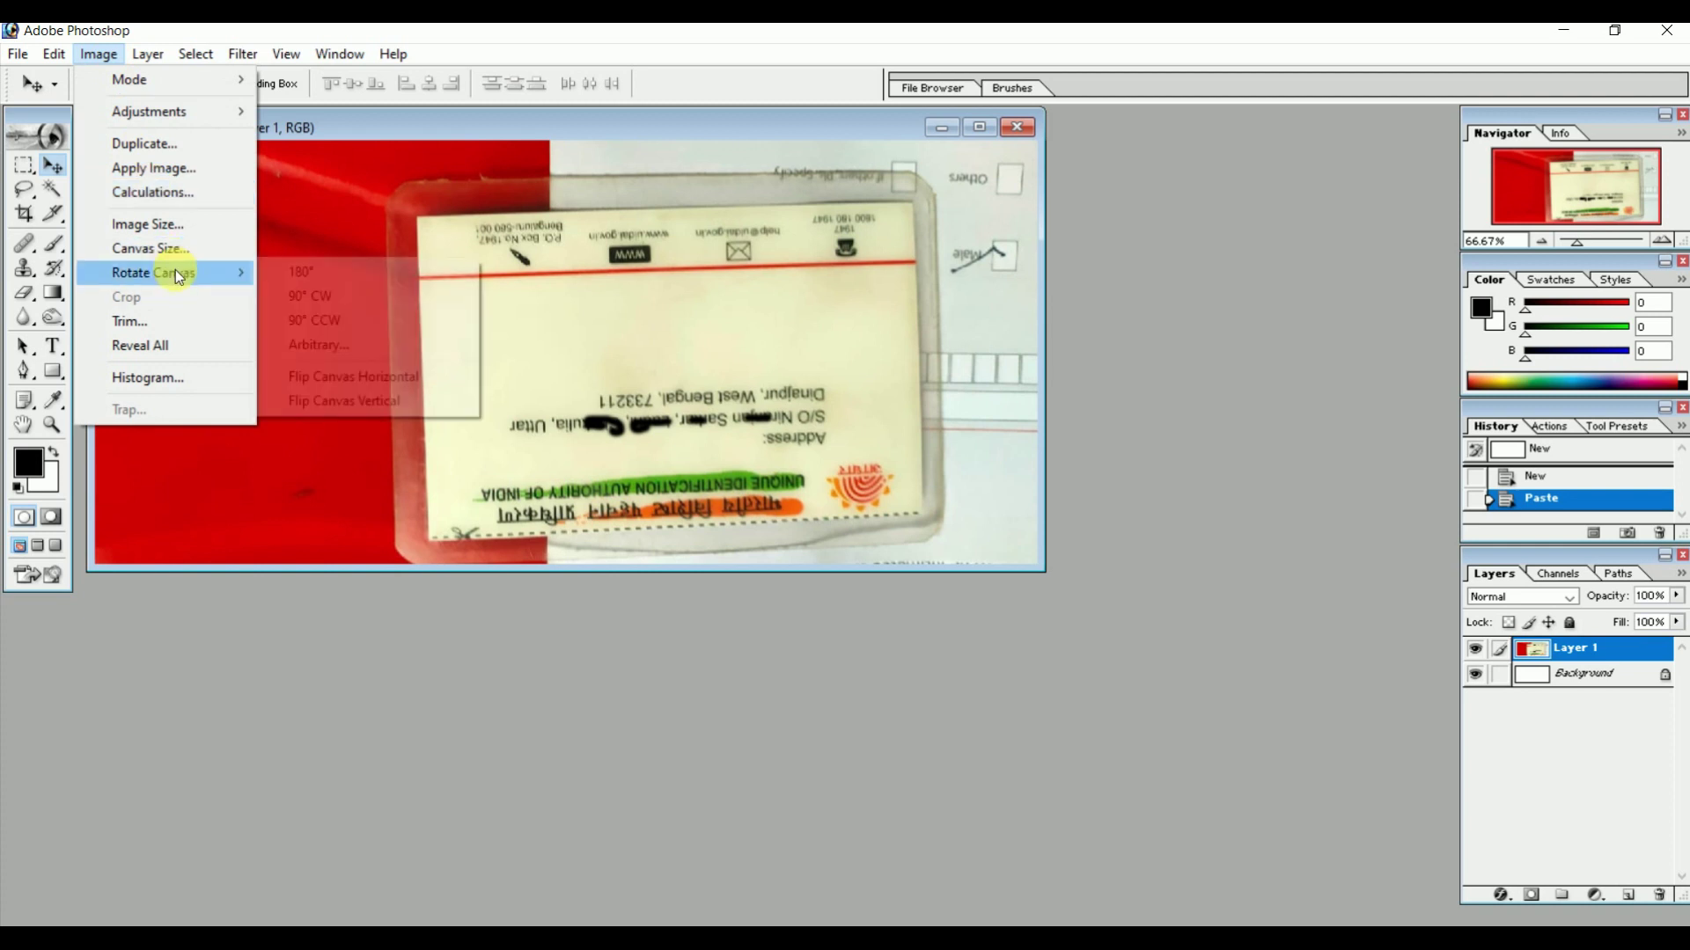
pyautogui.click(307, 269)
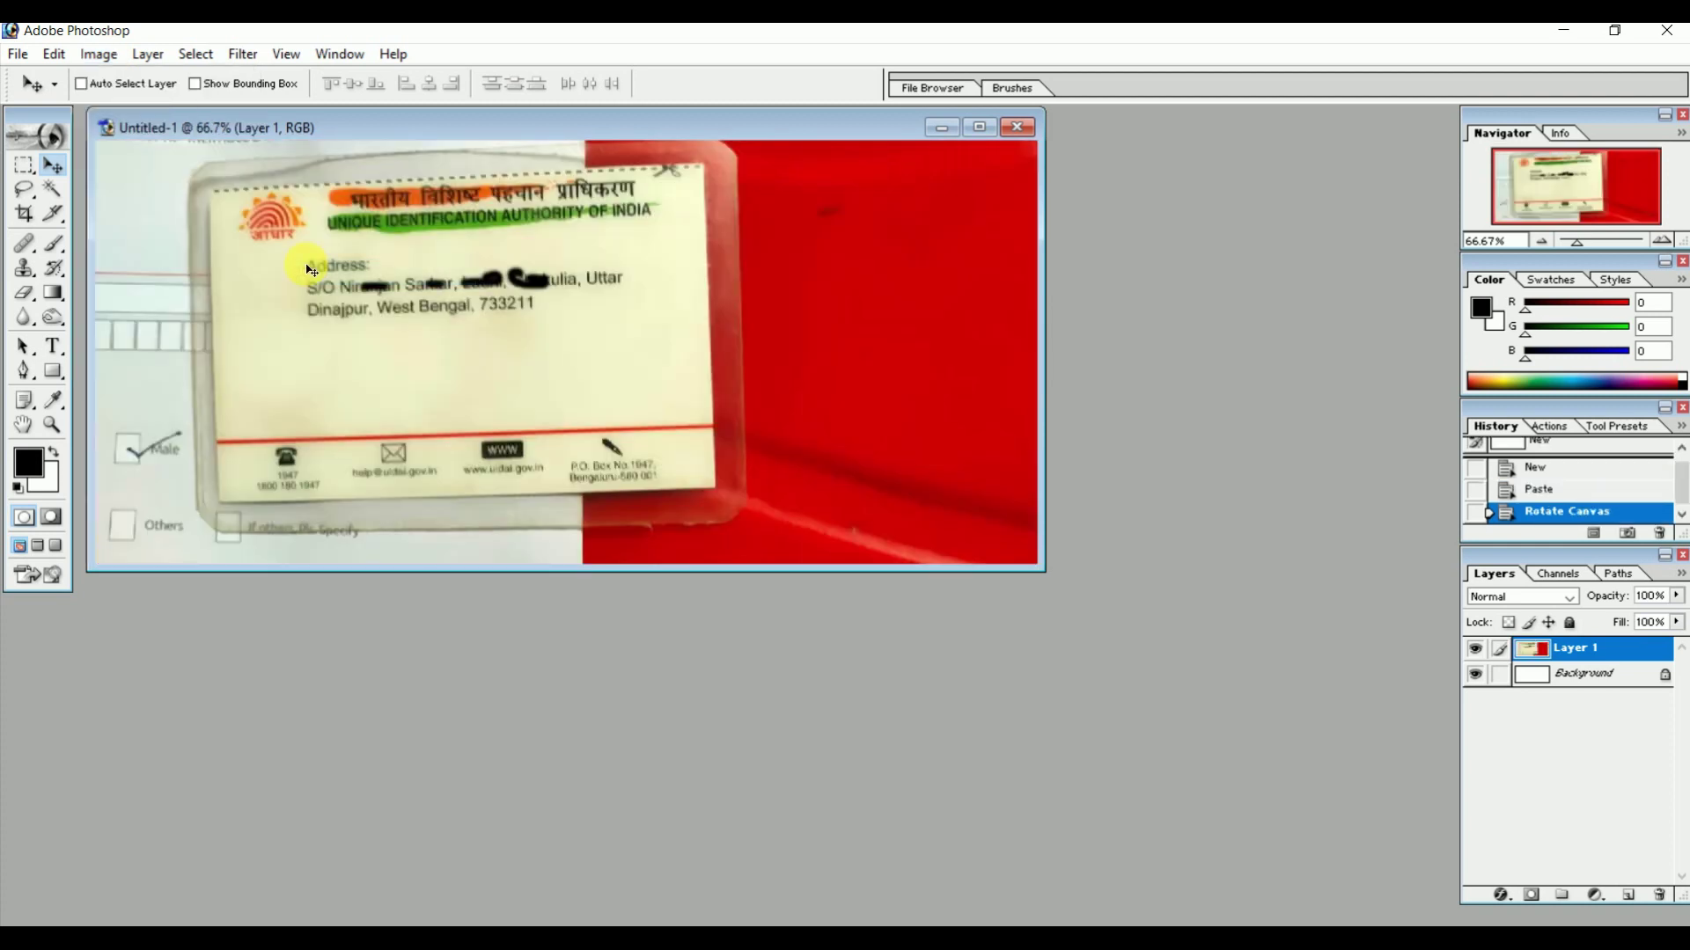
pyautogui.click(22, 166)
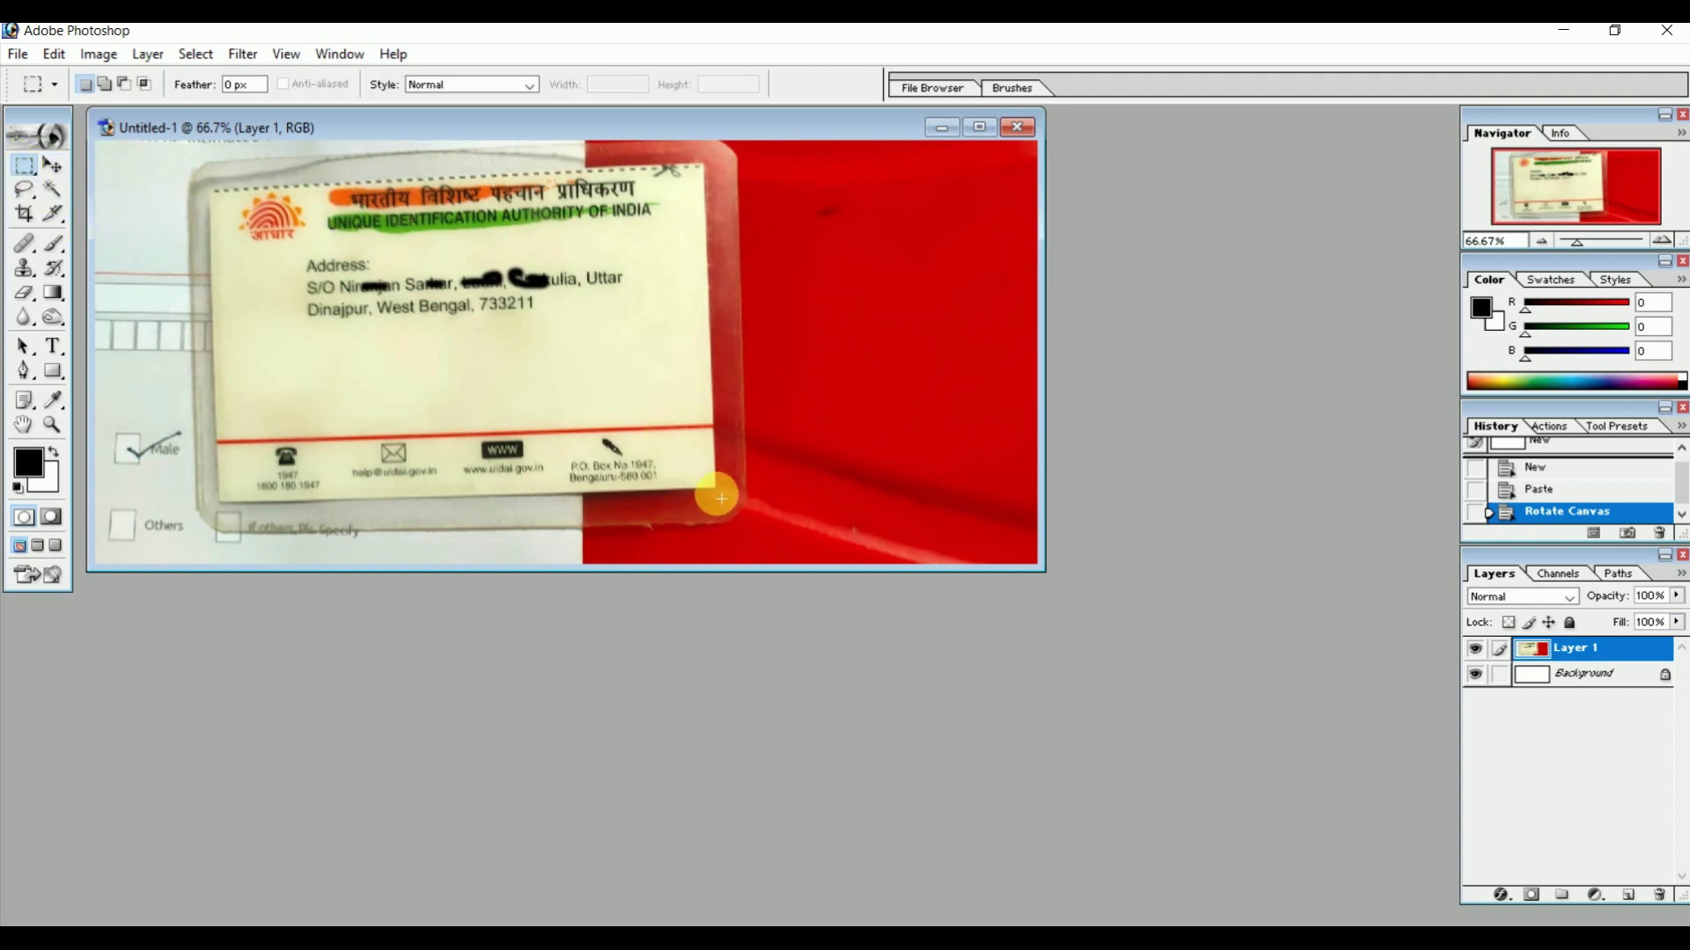
# Marquee-select the card, nudge the selection into place, and crop the image to it.
pyautogui.moveTo(193, 308)
pyautogui.mouseDown()
pyautogui.moveTo(209, 119)
pyautogui.moveTo(197, 152)
pyautogui.mouseUp()
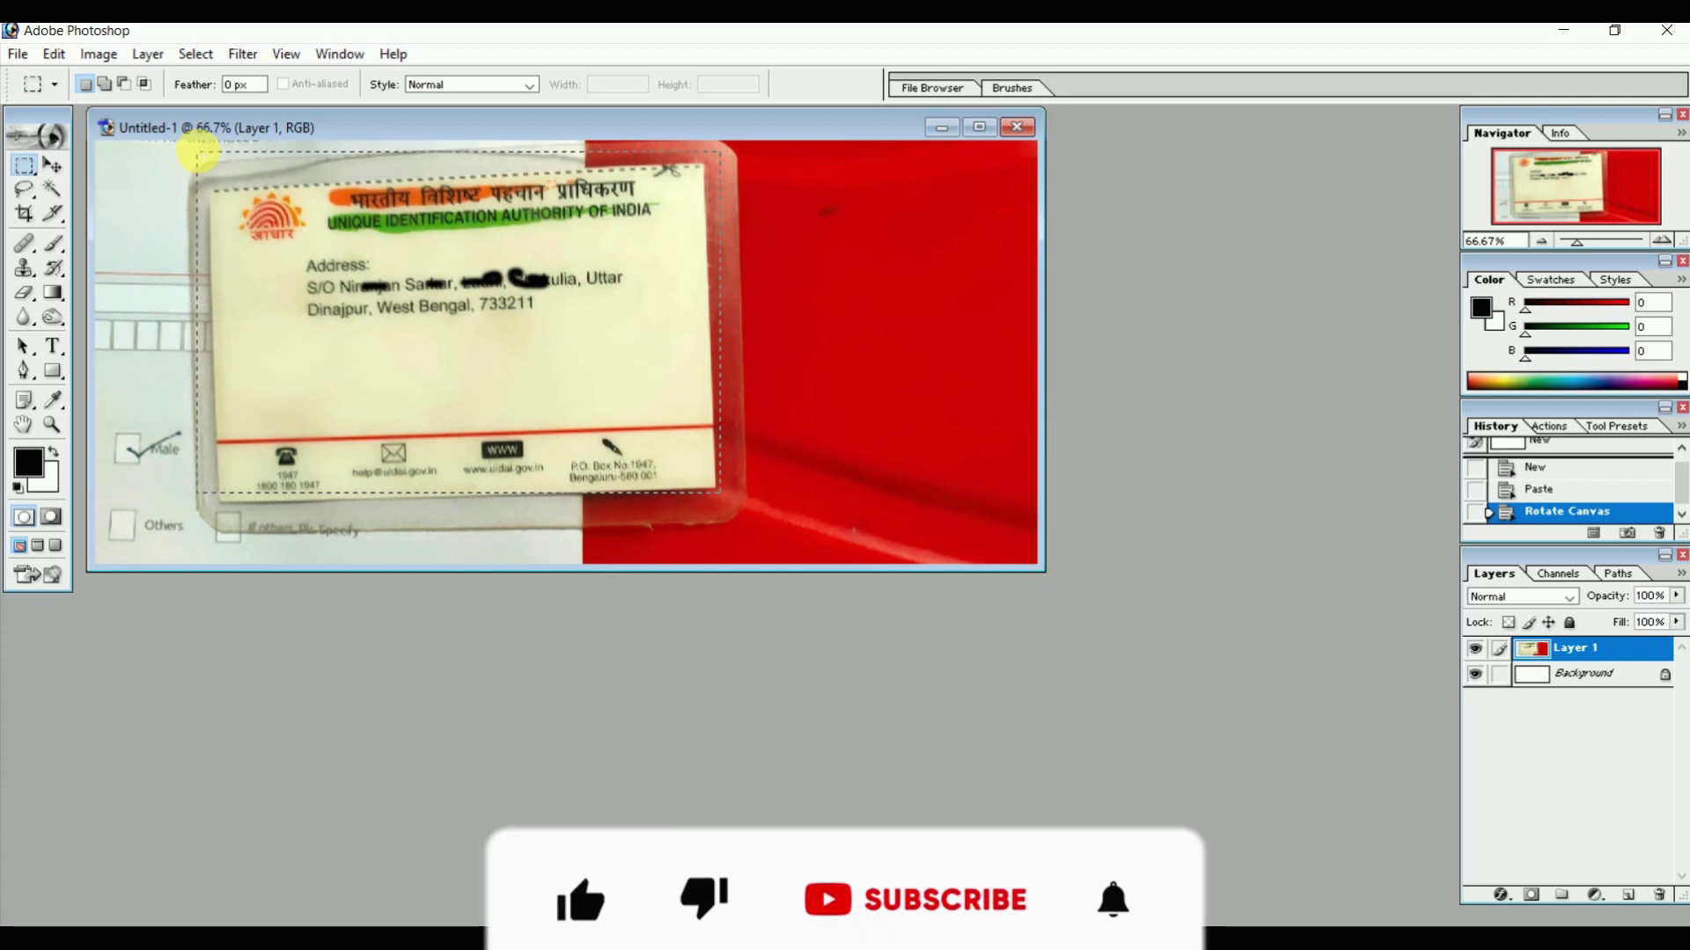
pyautogui.hotkey('shift', 'Down')
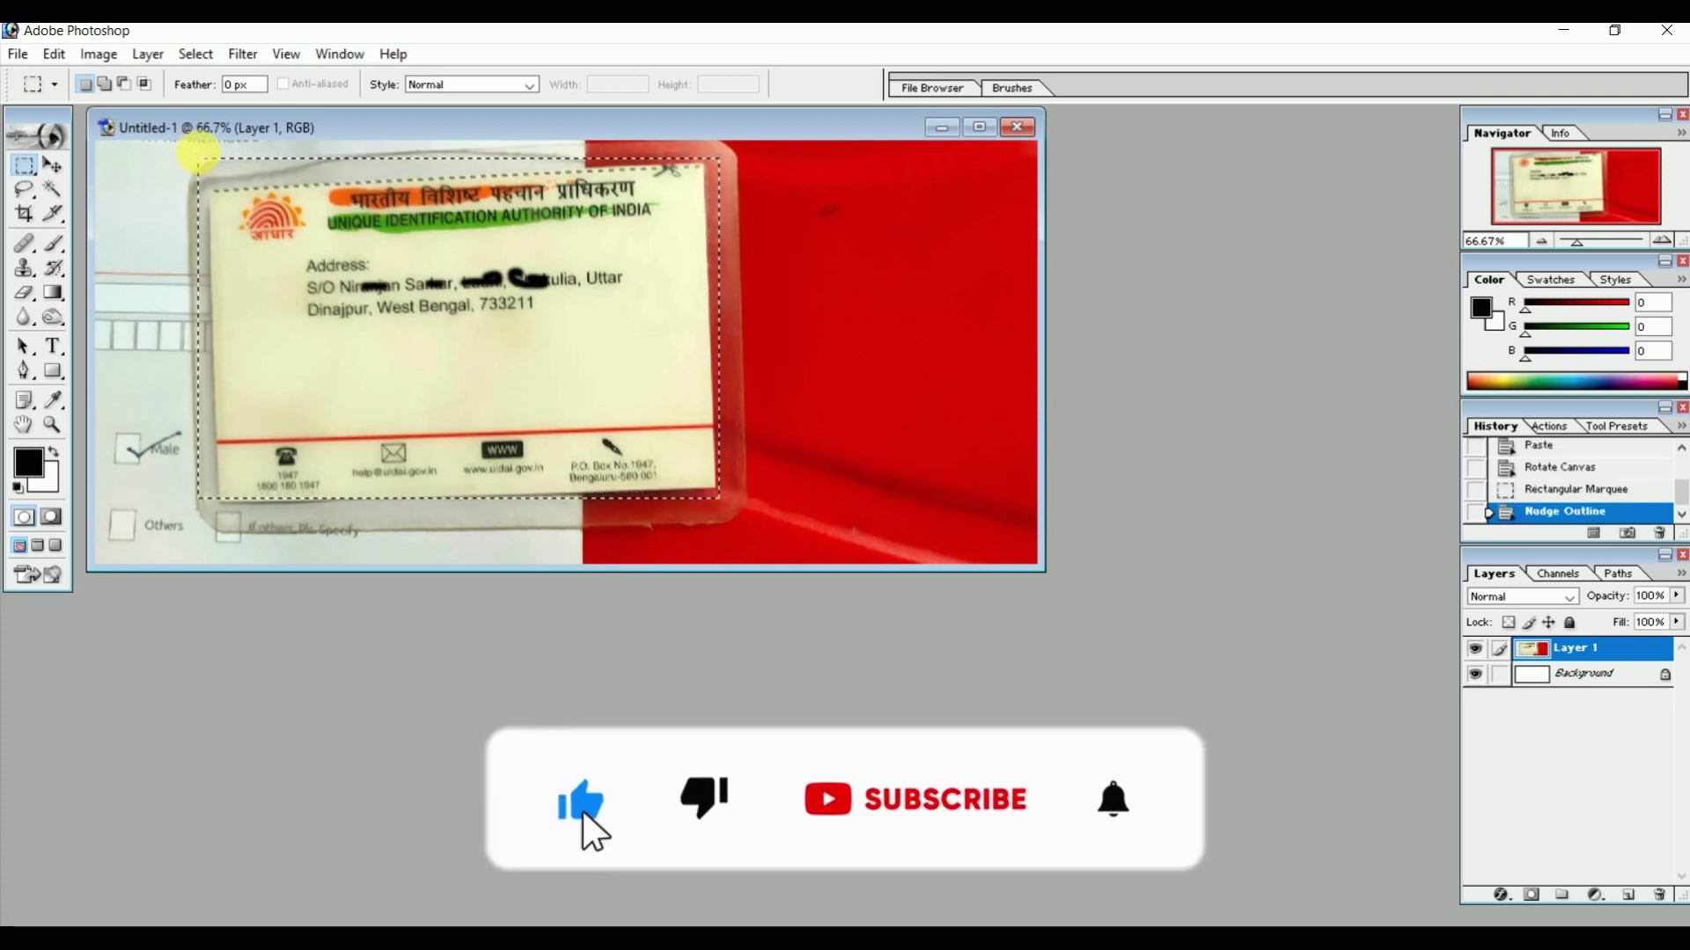
pyautogui.press('Down')
pyautogui.press('Down')
pyautogui.press('Down')
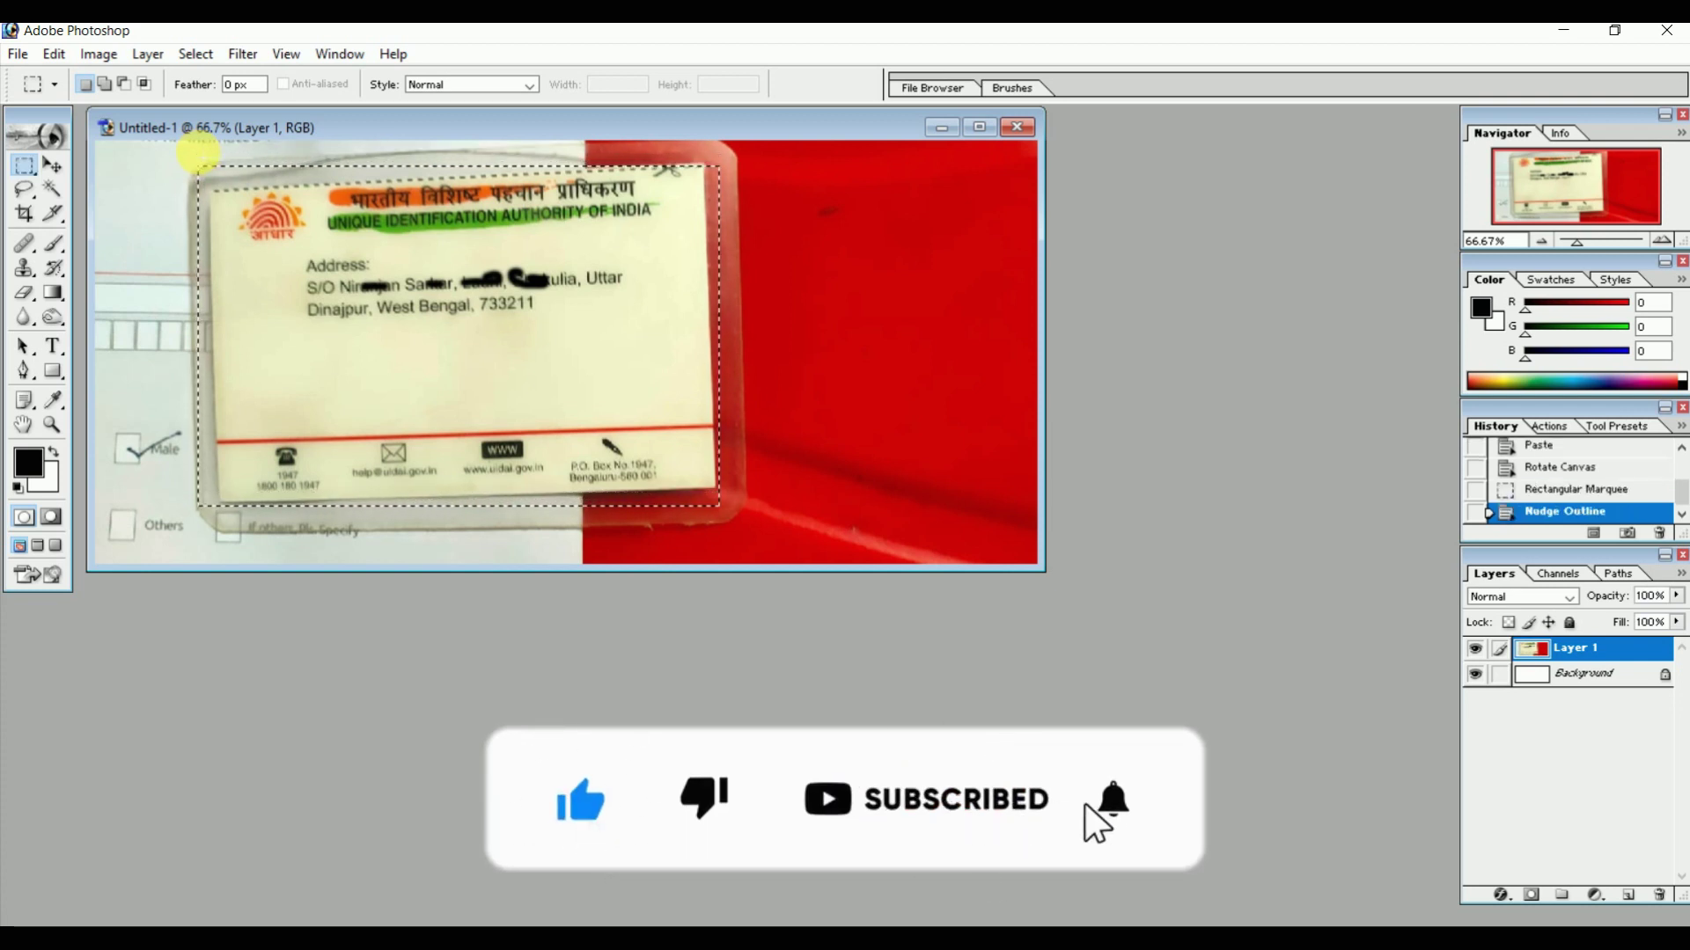
pyautogui.press('Up')
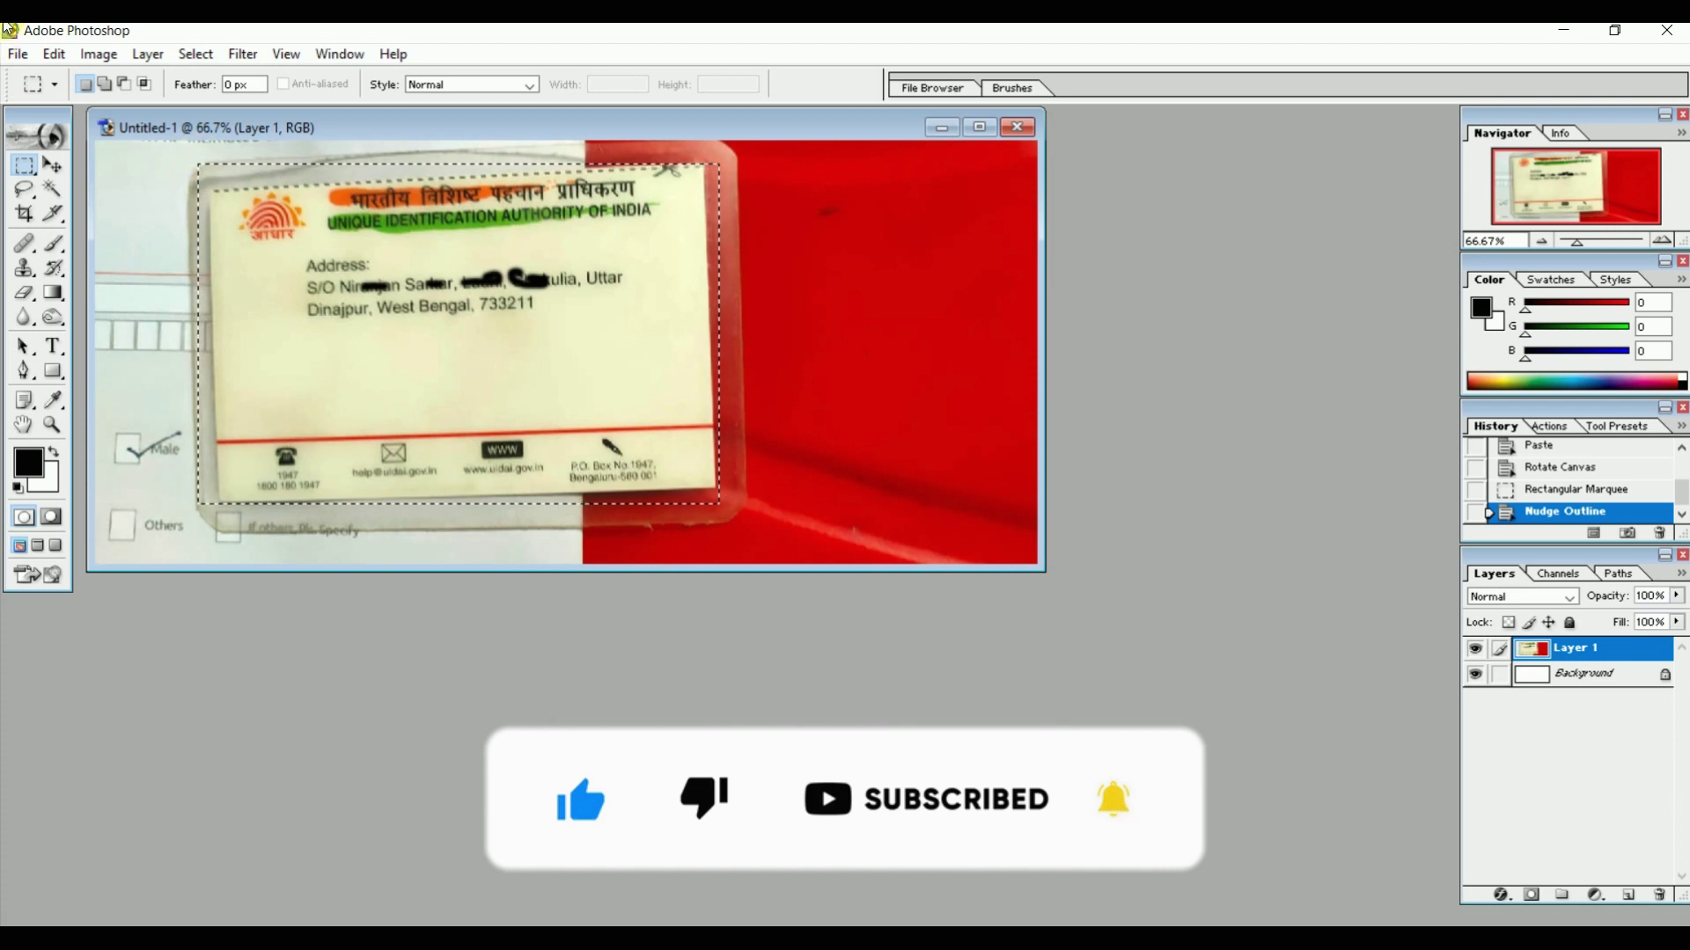
pyautogui.click(95, 54)
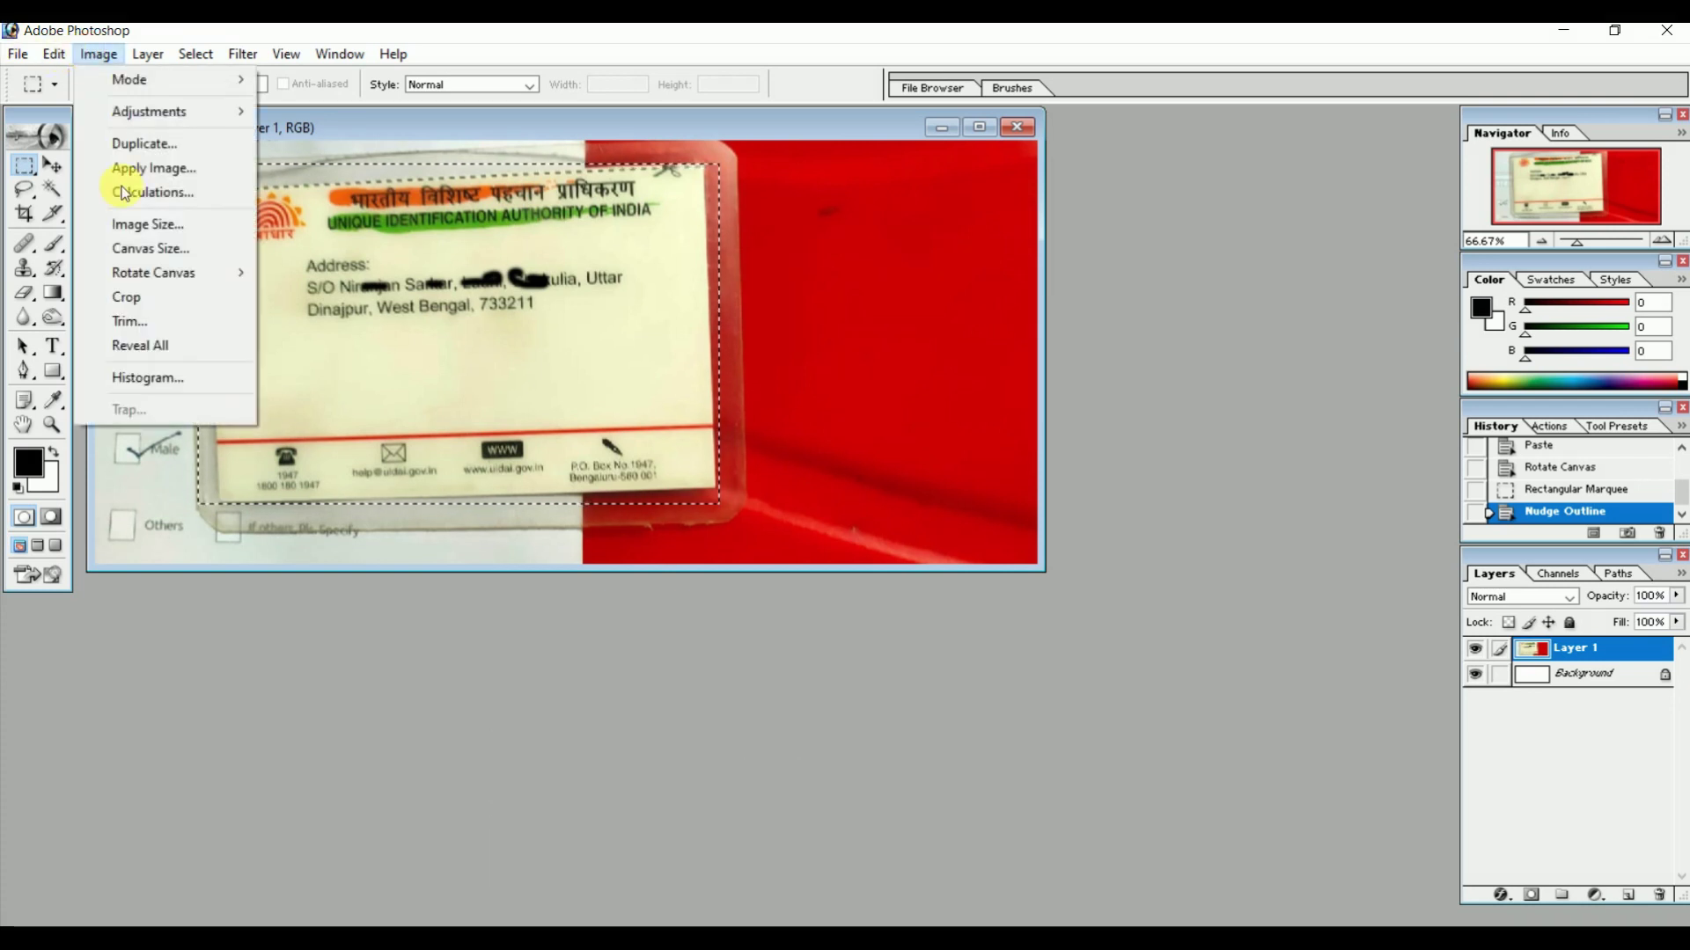
pyautogui.click(139, 295)
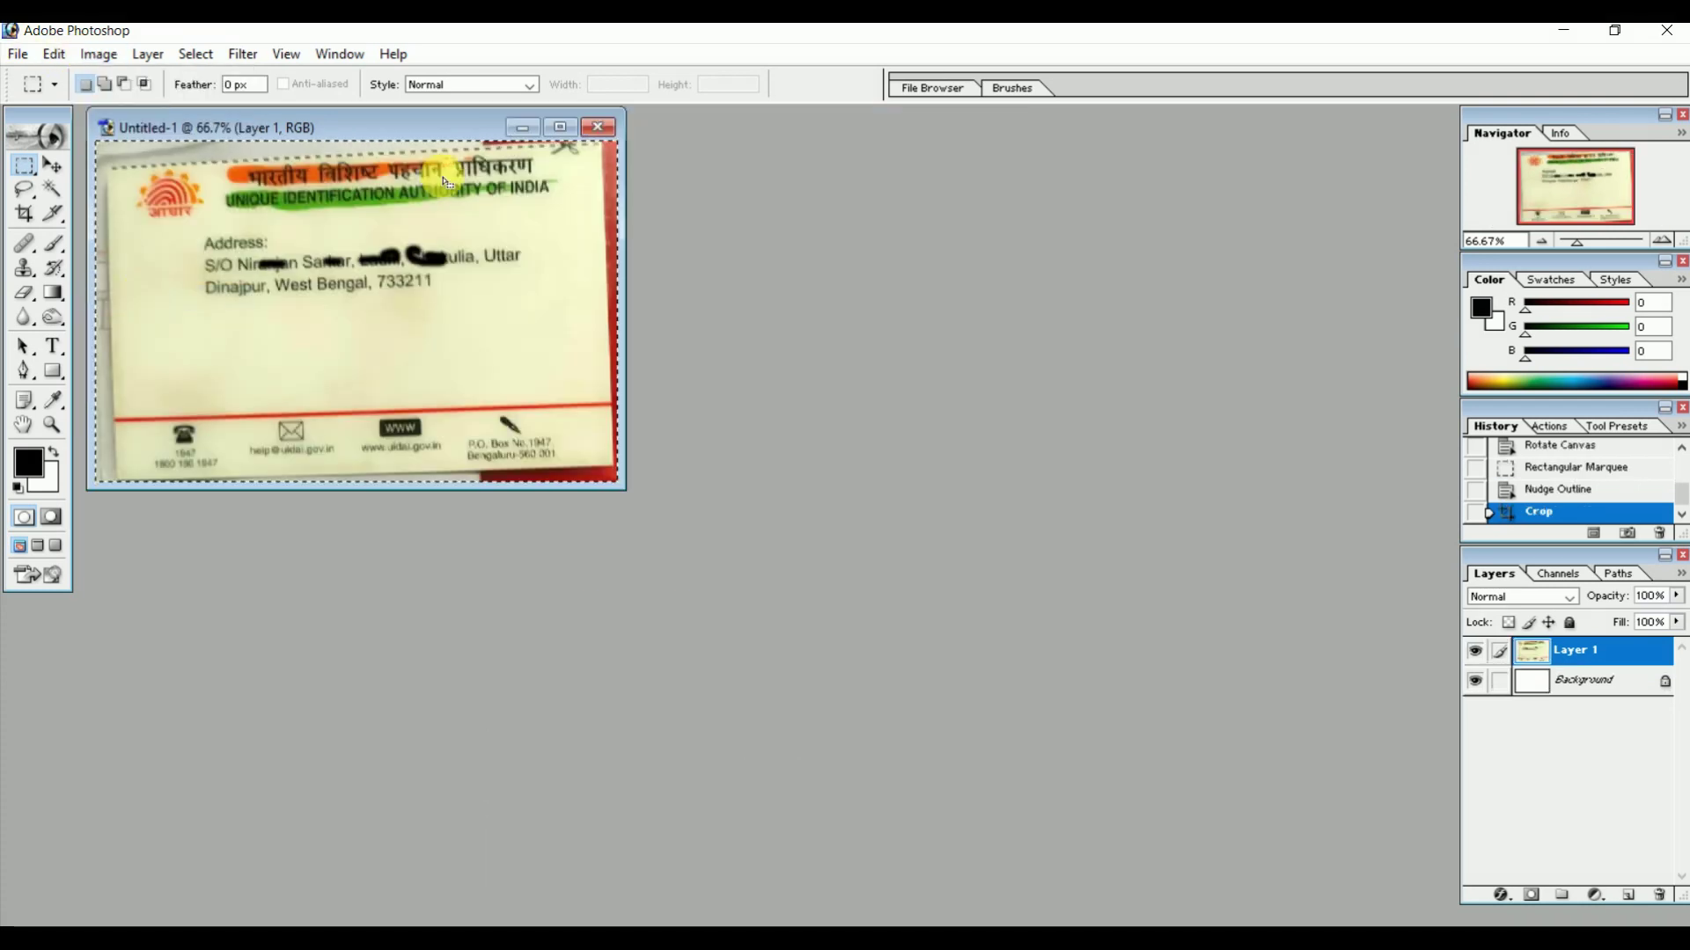
pyautogui.click(562, 128)
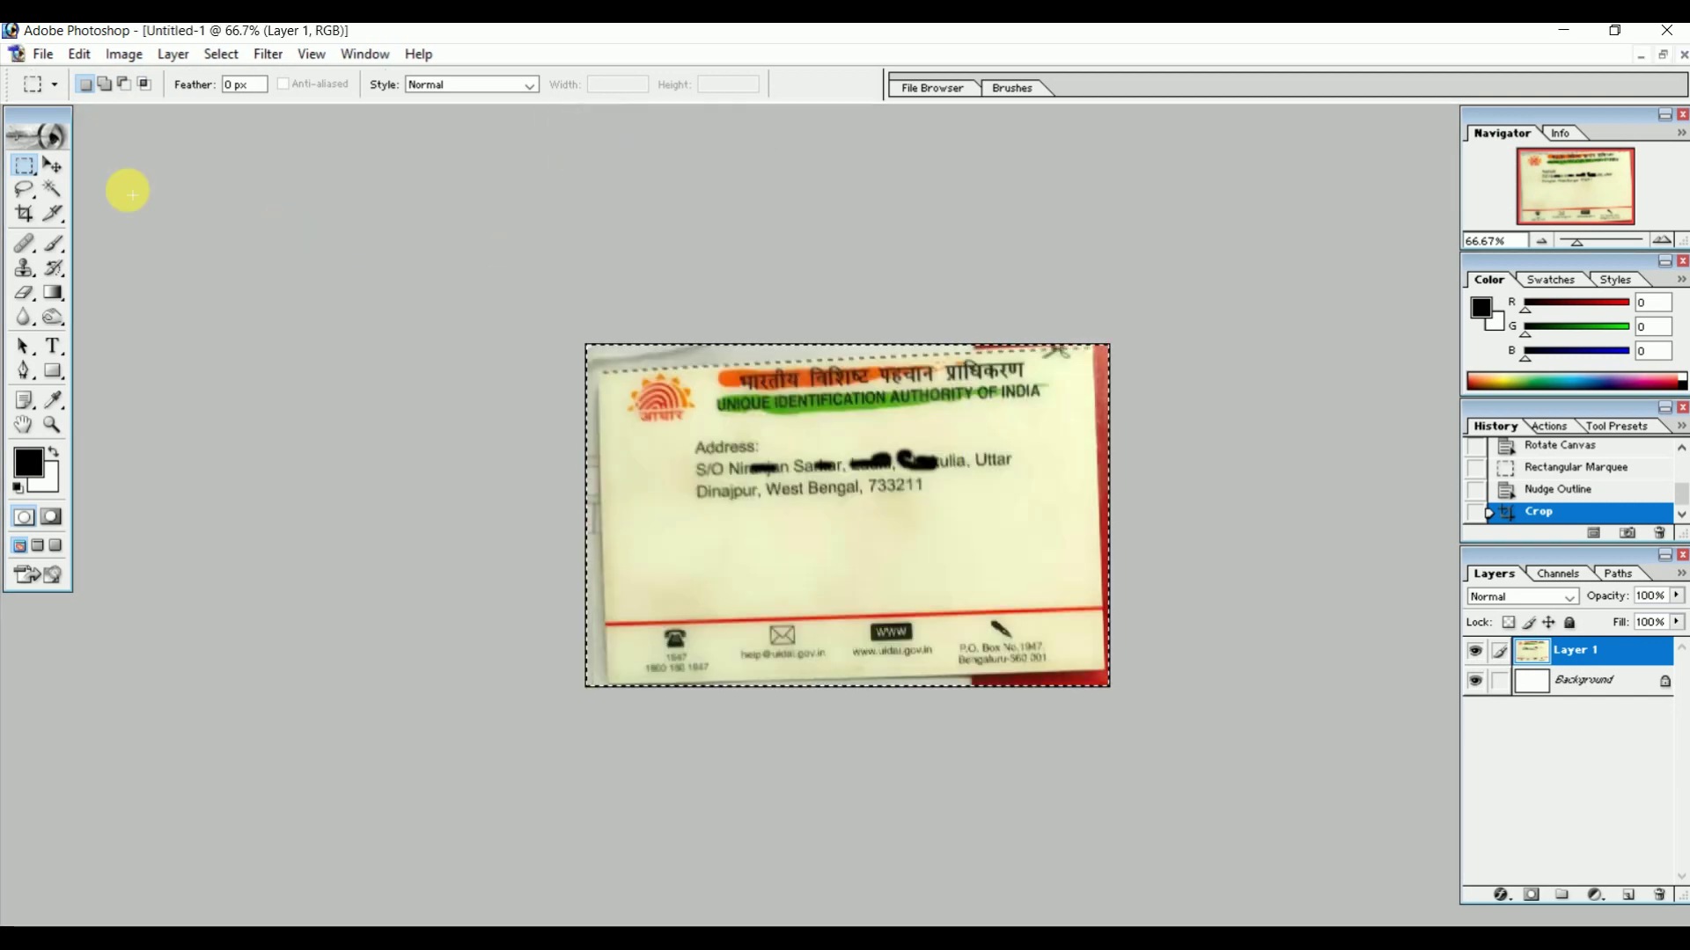
# Free-transform the card layer, dragging its four corners out to the canvas corners.
pyautogui.click(66, 173)
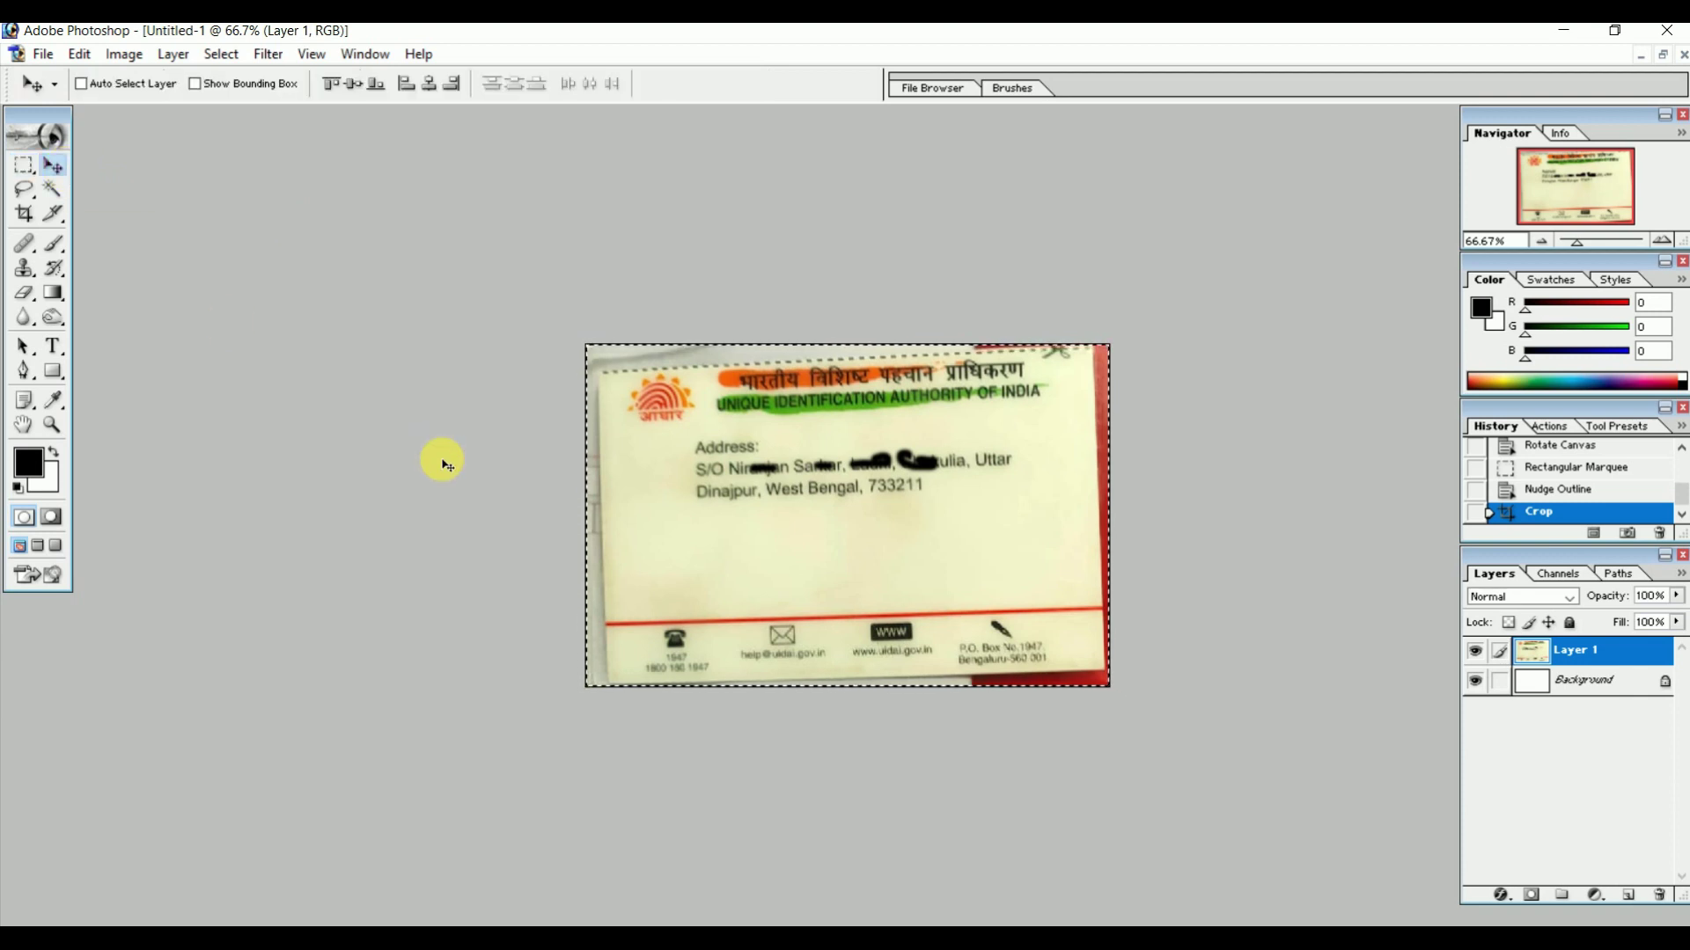
pyautogui.hotkey('ctrl', 't')
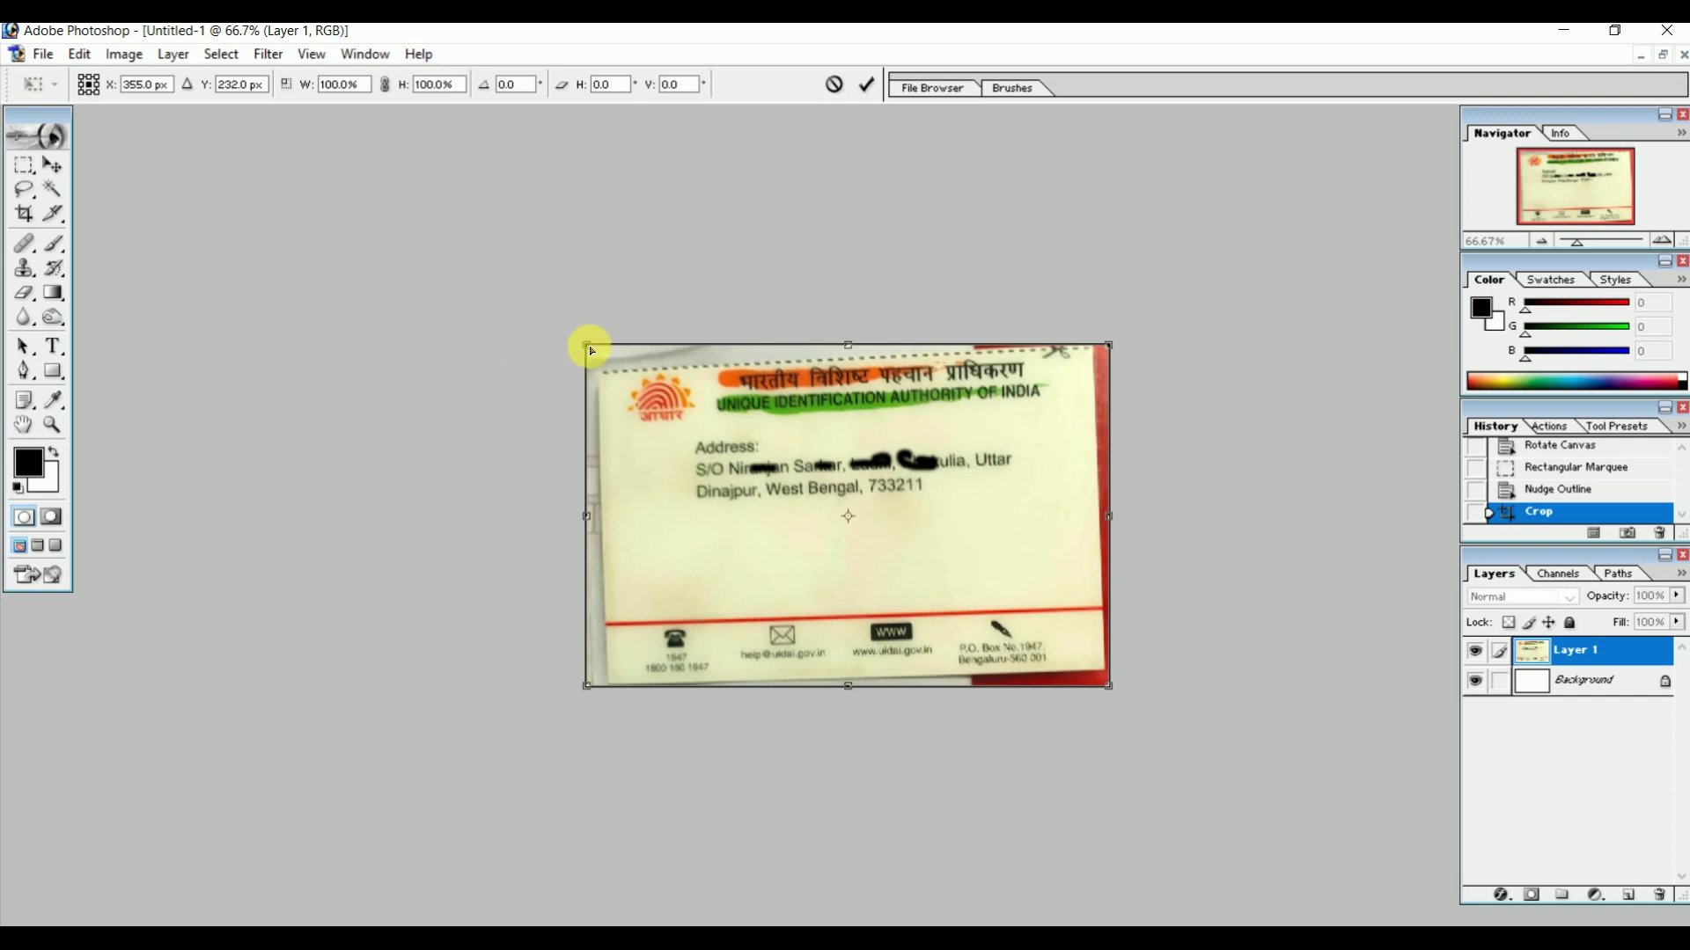
pyautogui.moveTo(590, 349); pyautogui.dragTo(577, 326)
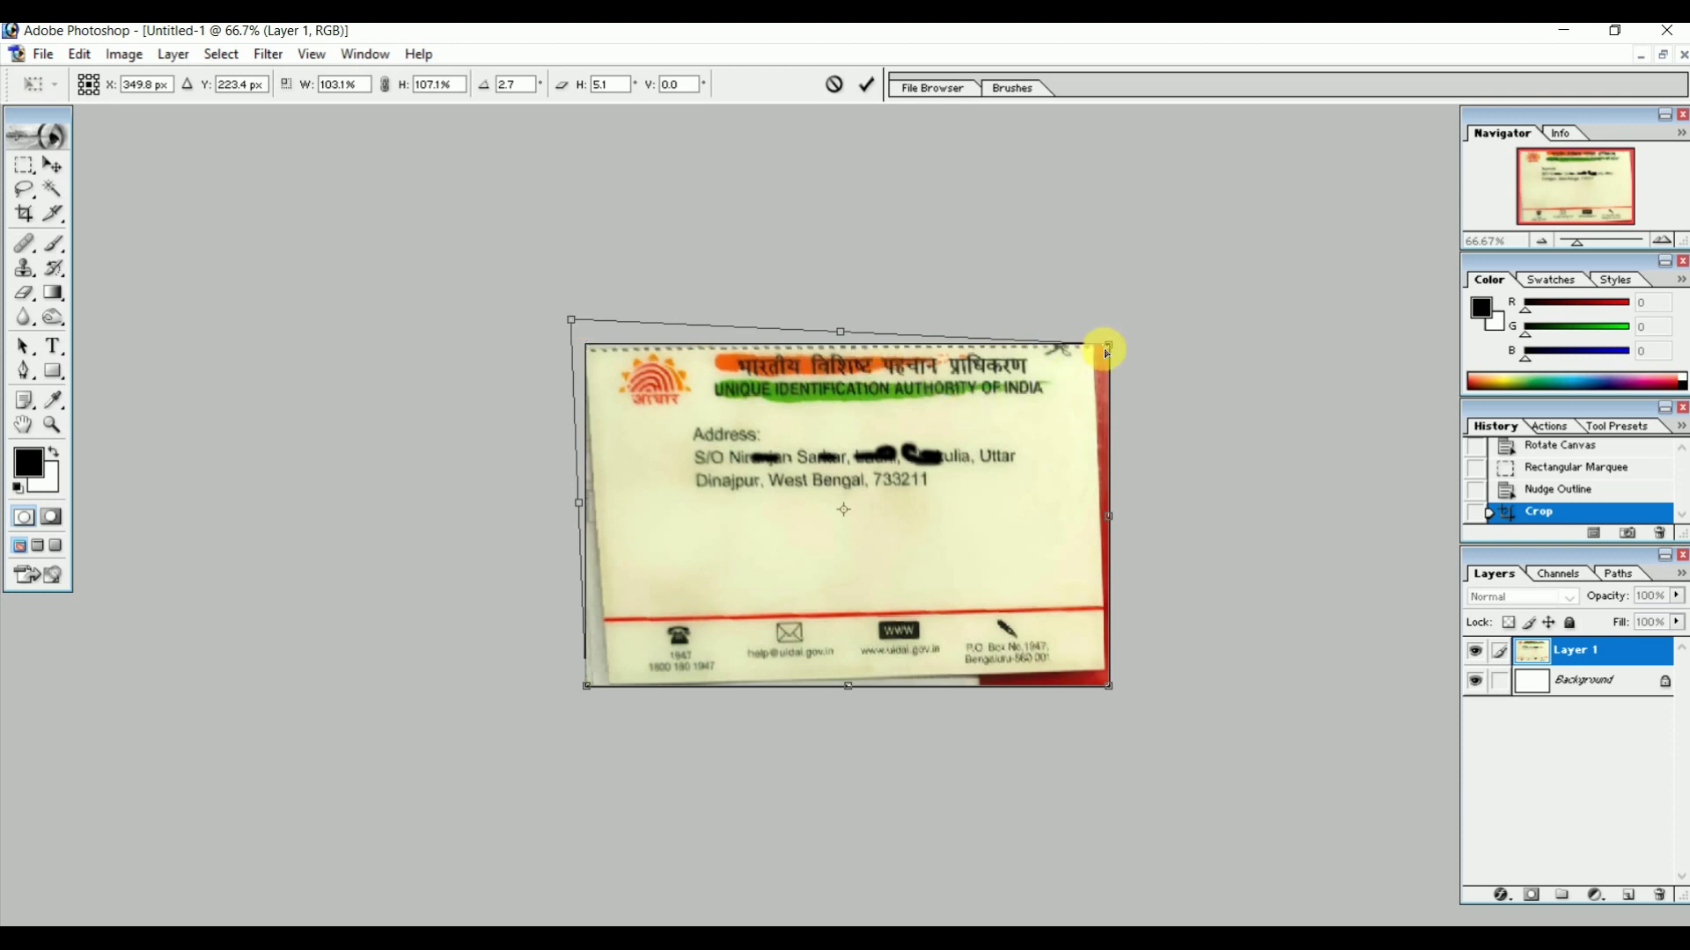
pyautogui.moveTo(1111, 352); pyautogui.dragTo(1119, 352)
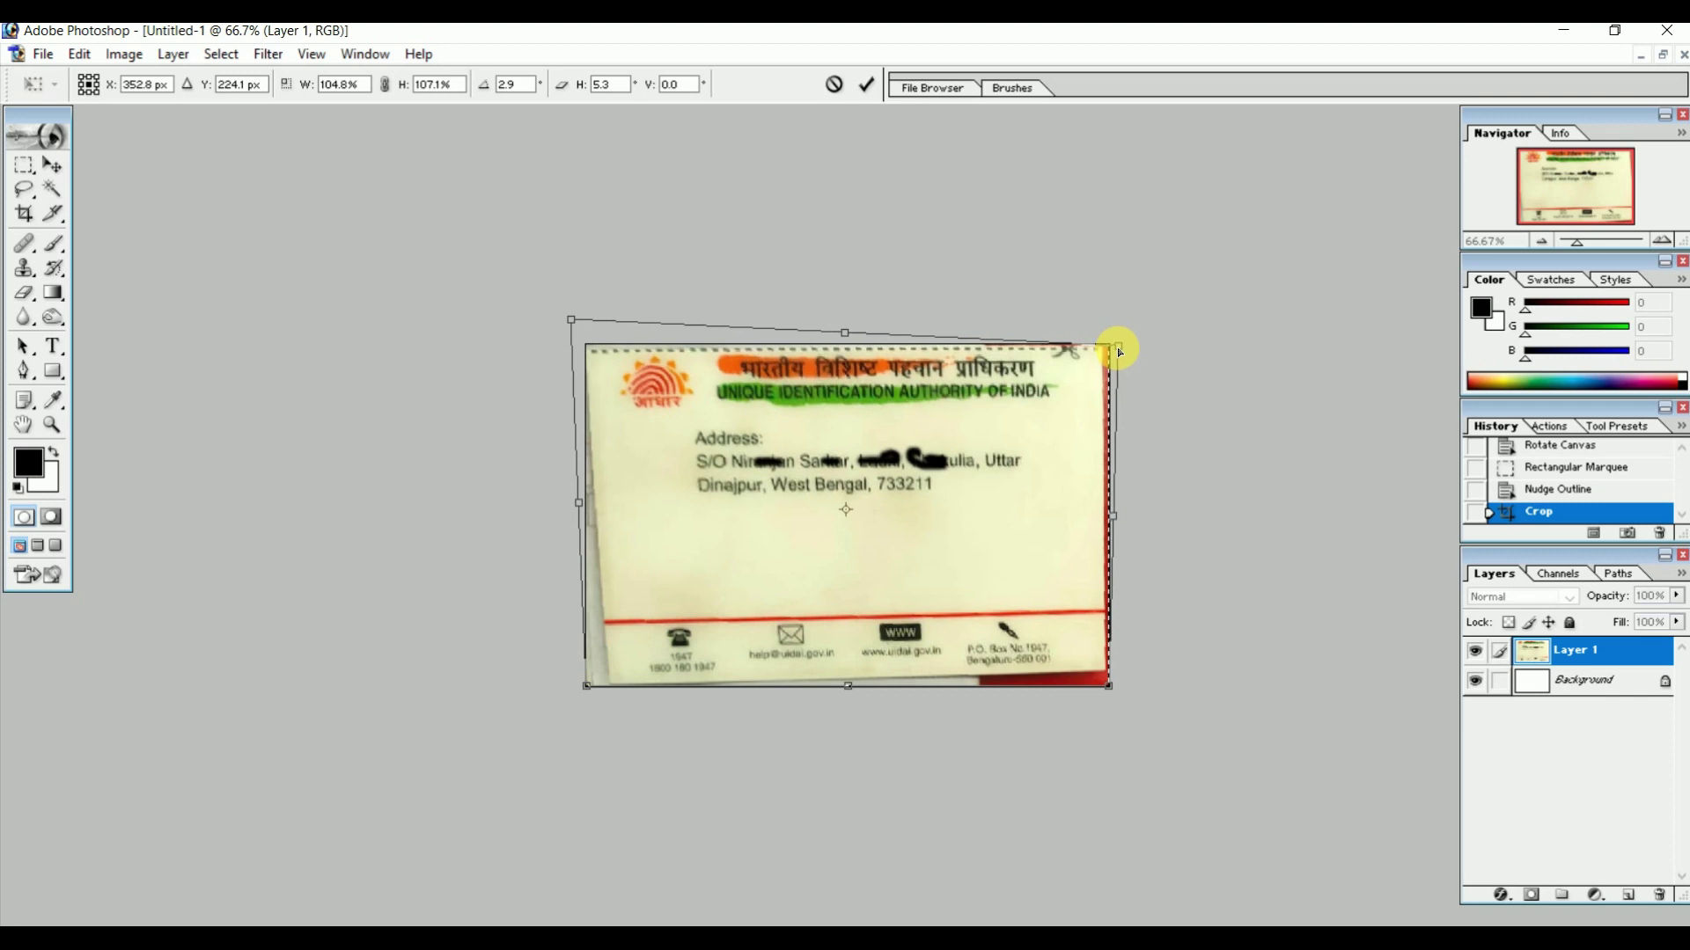
pyautogui.moveTo(1119, 352); pyautogui.dragTo(1125, 345)
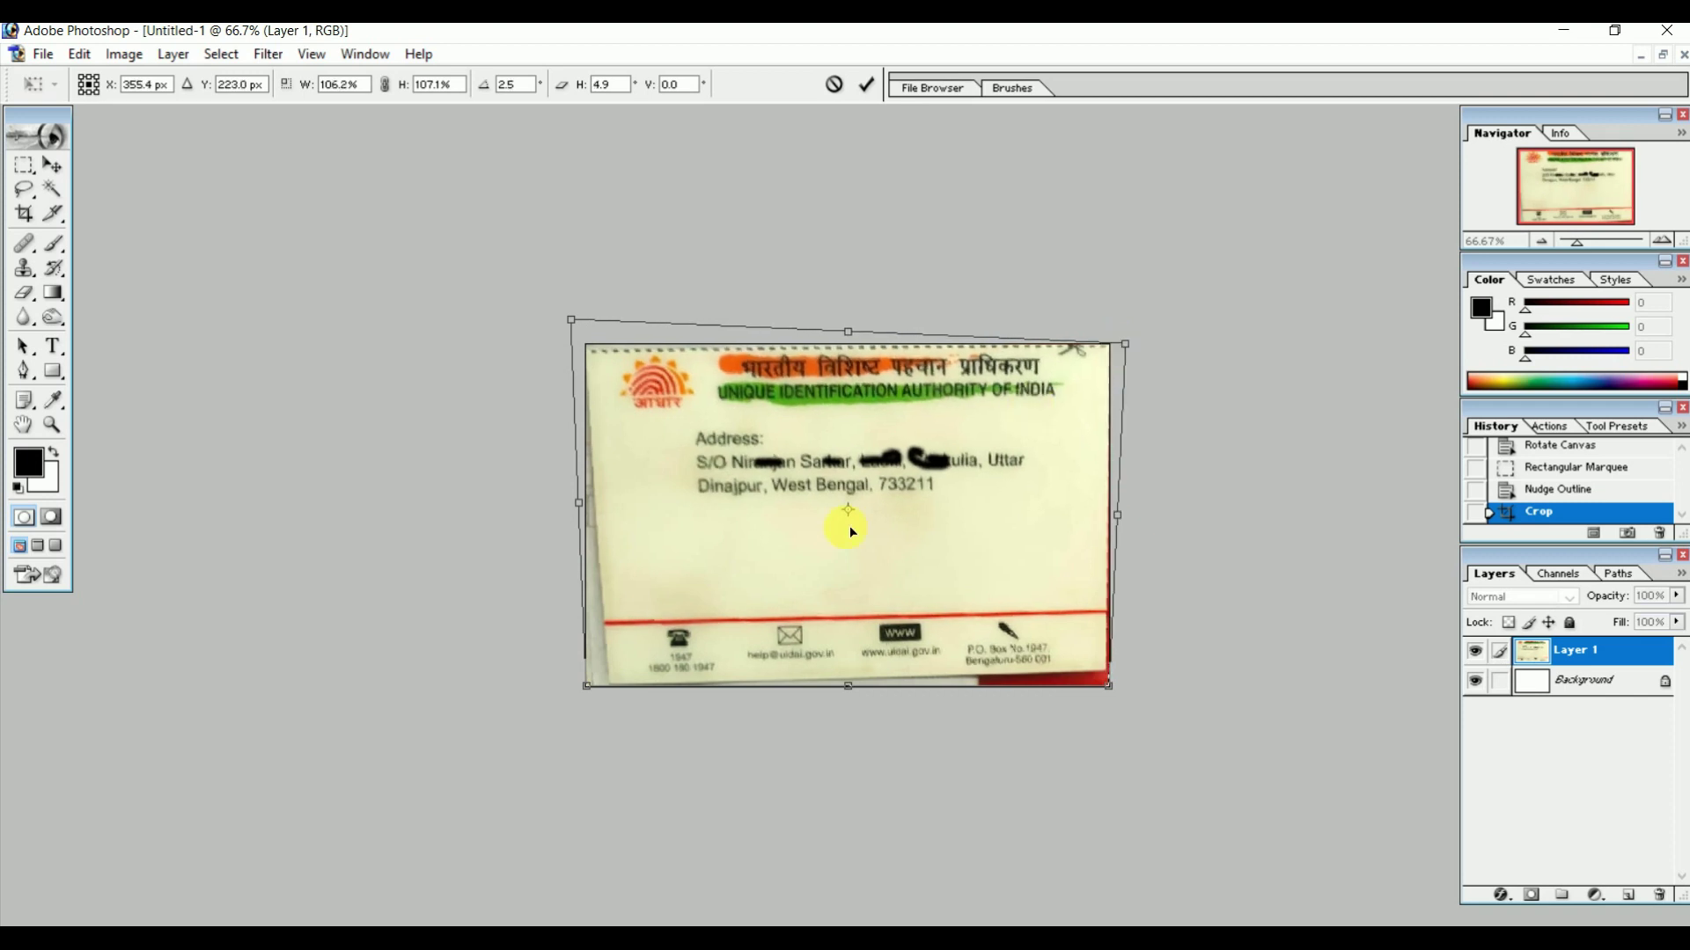
pyautogui.moveTo(588, 689); pyautogui.dragTo(561, 688)
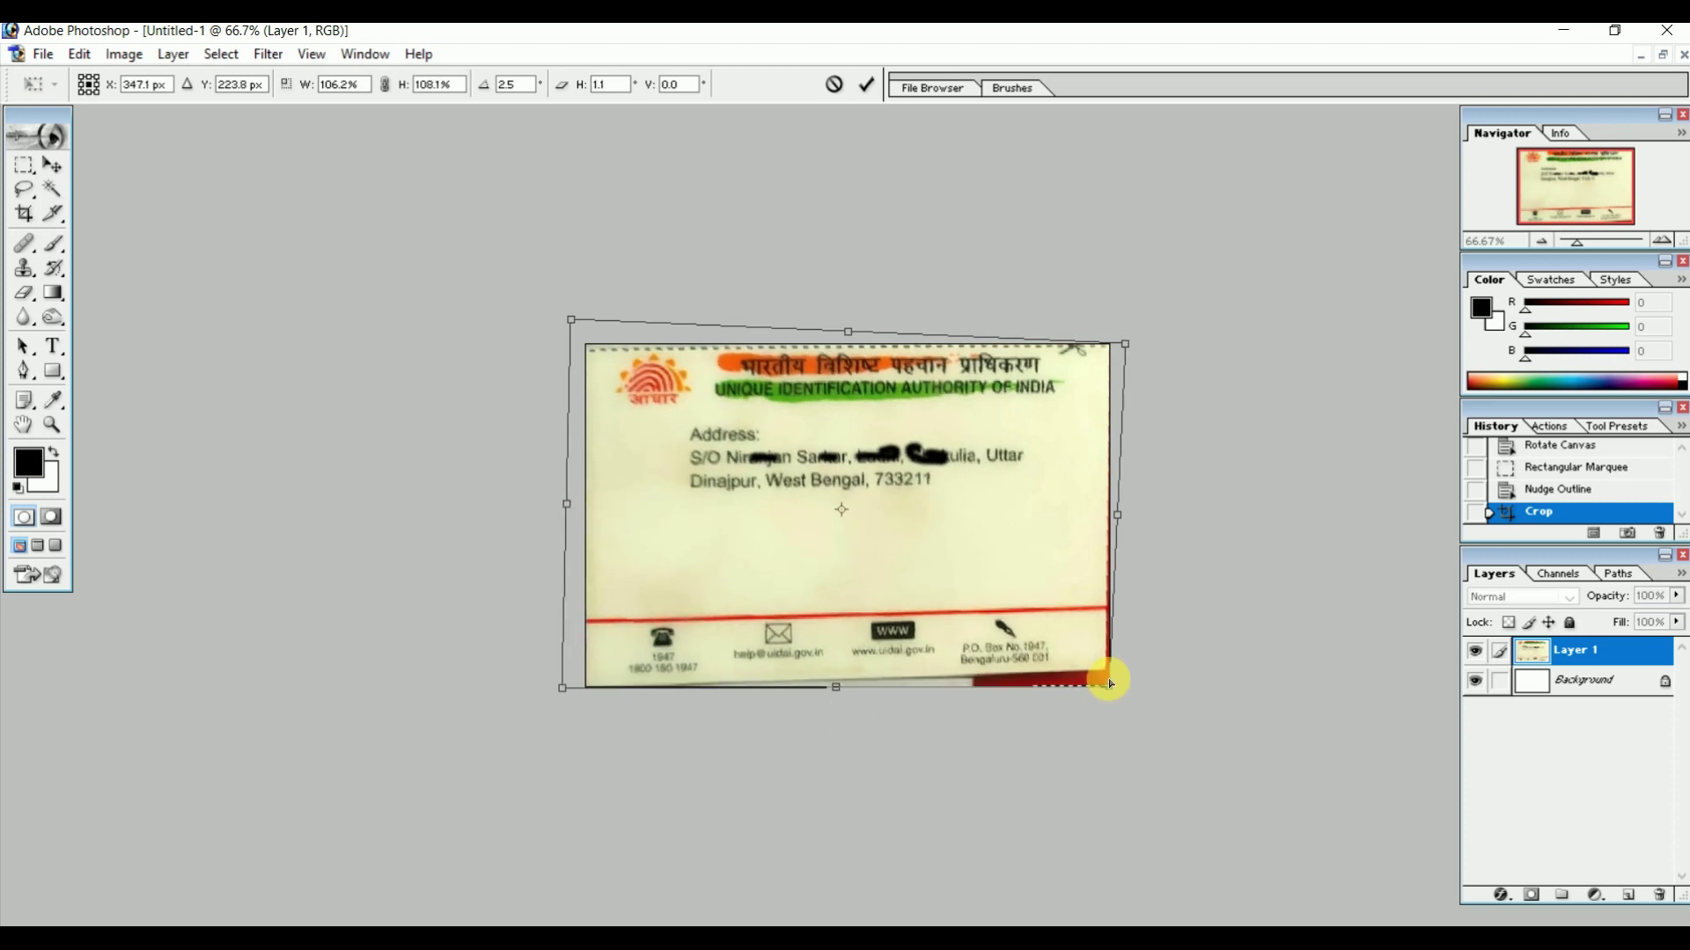
pyautogui.moveTo(1112, 693); pyautogui.dragTo(1116, 703)
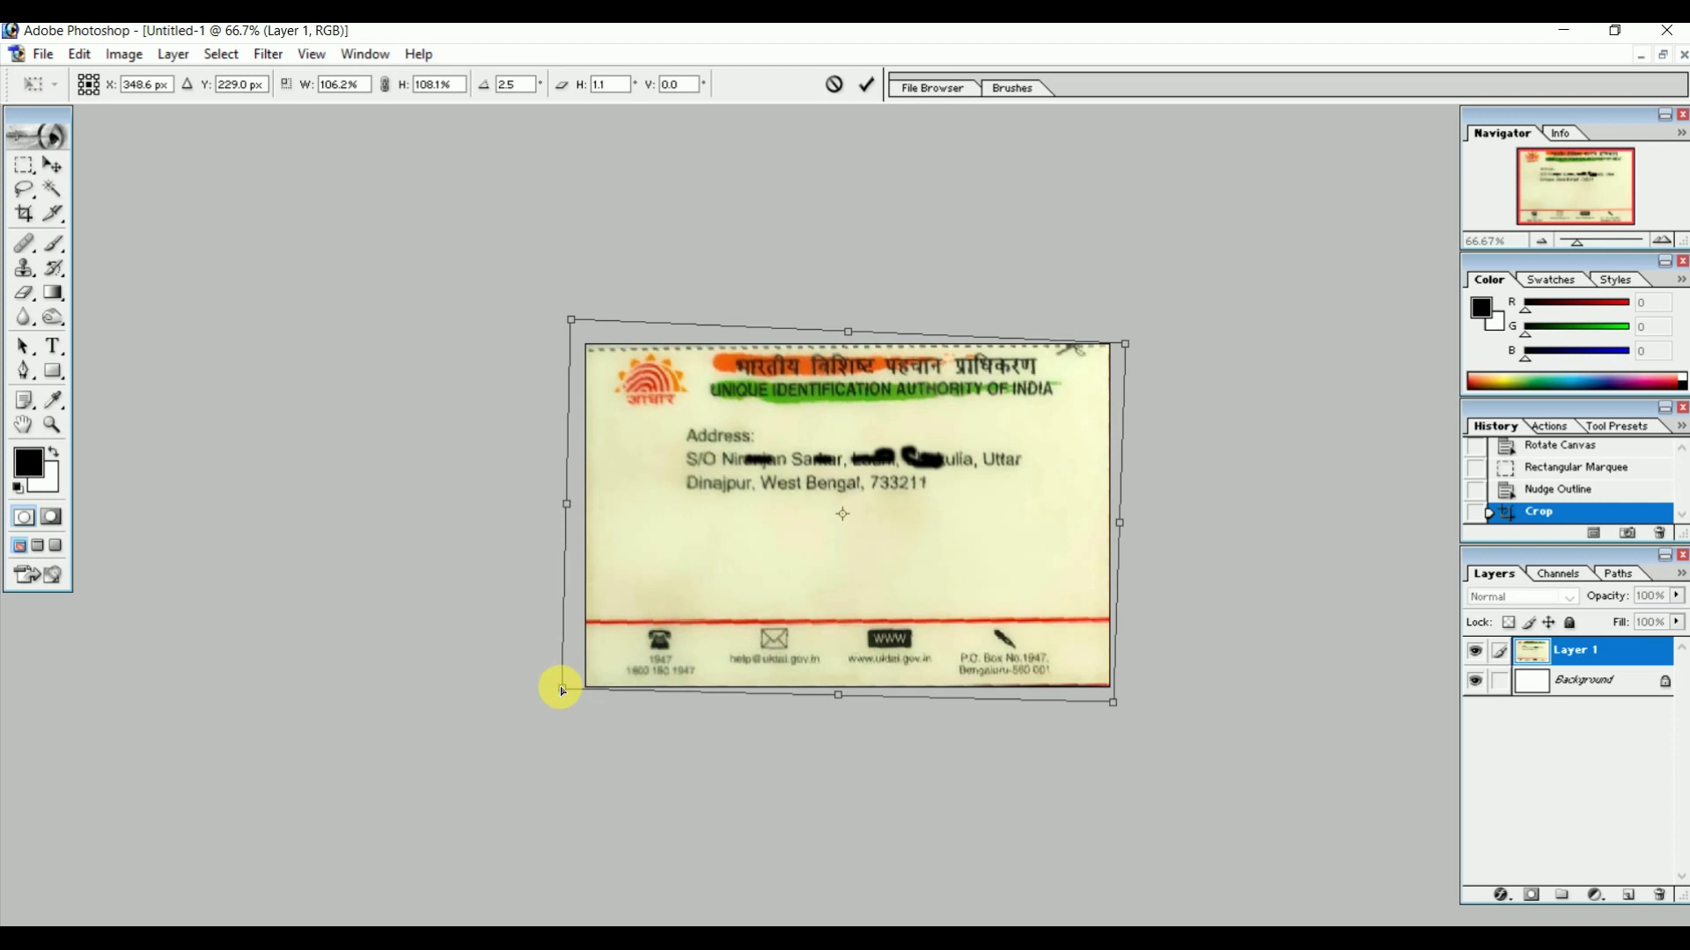
pyautogui.moveTo(564, 688); pyautogui.dragTo(566, 690)
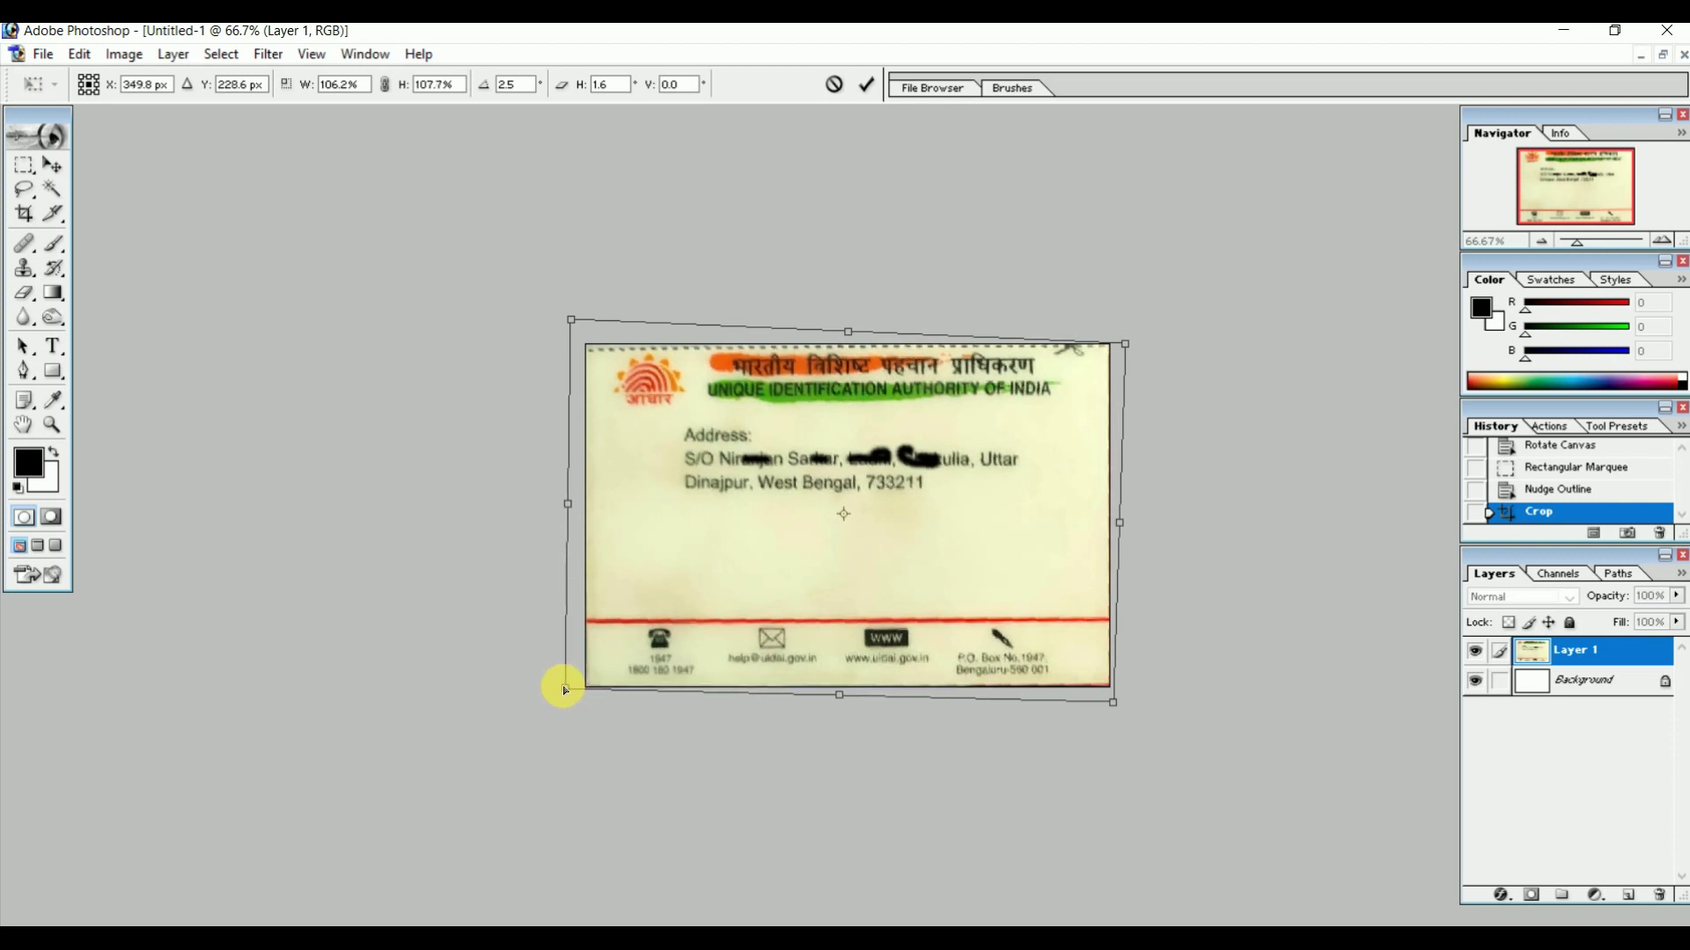
pyautogui.press('Return')
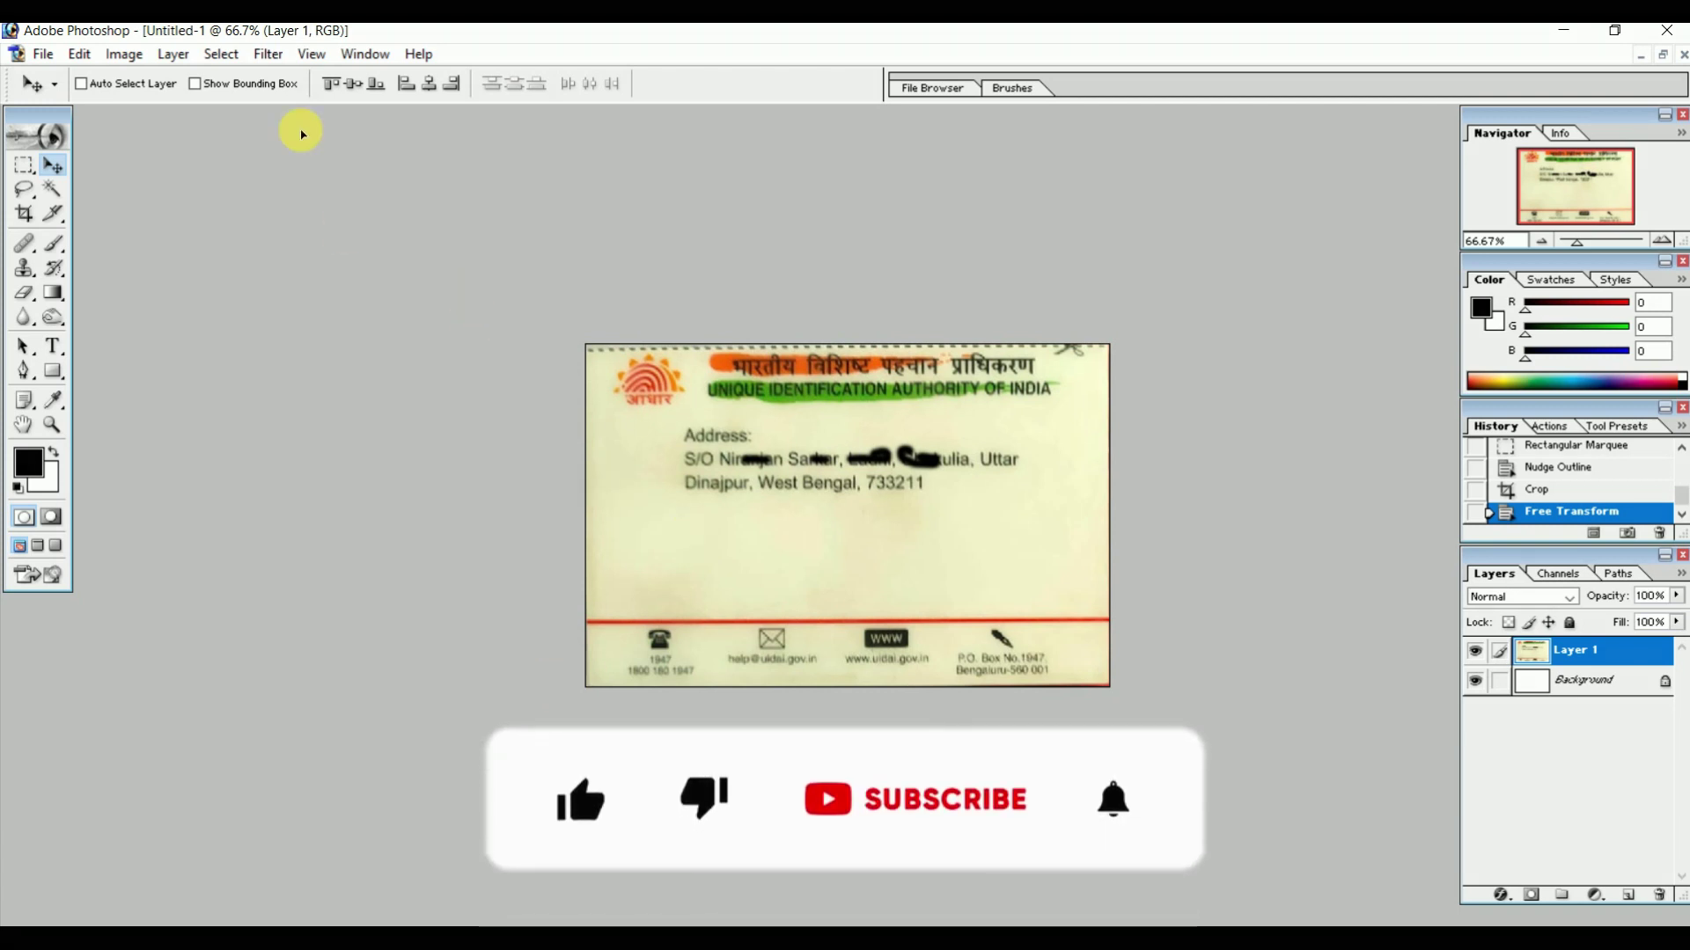
# In Image Size, use centimetres and set height 5.4 cm (width 8.26 cm) at 300 pixels/inch.
pyautogui.click(128, 59)
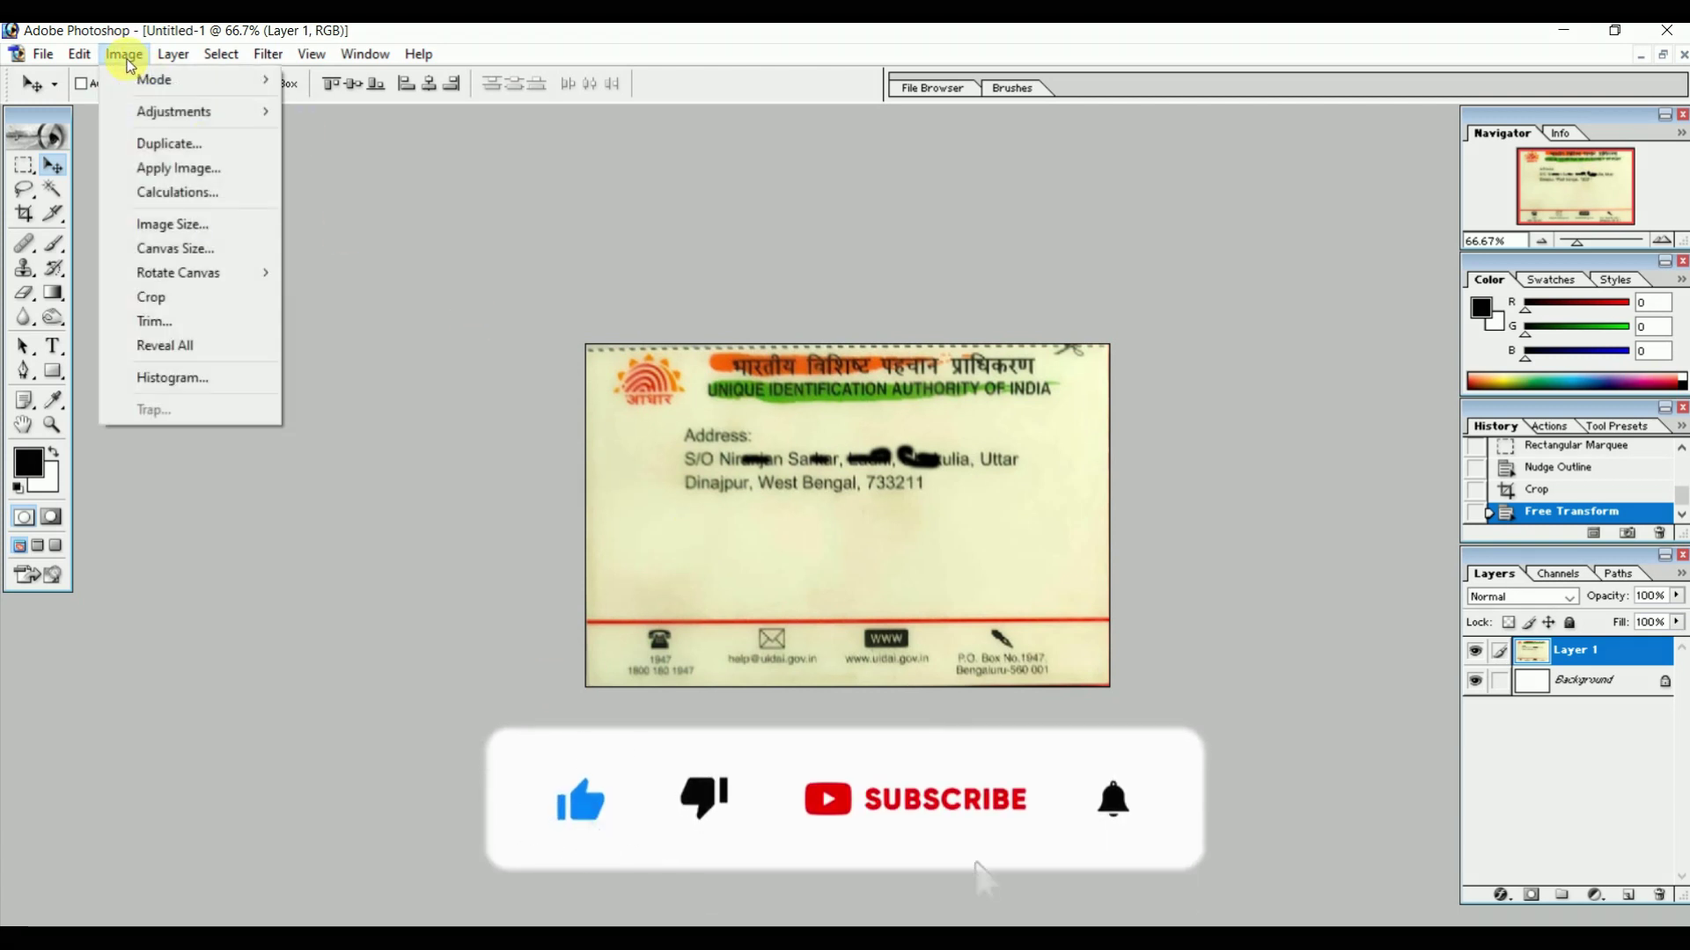
pyautogui.click(176, 226)
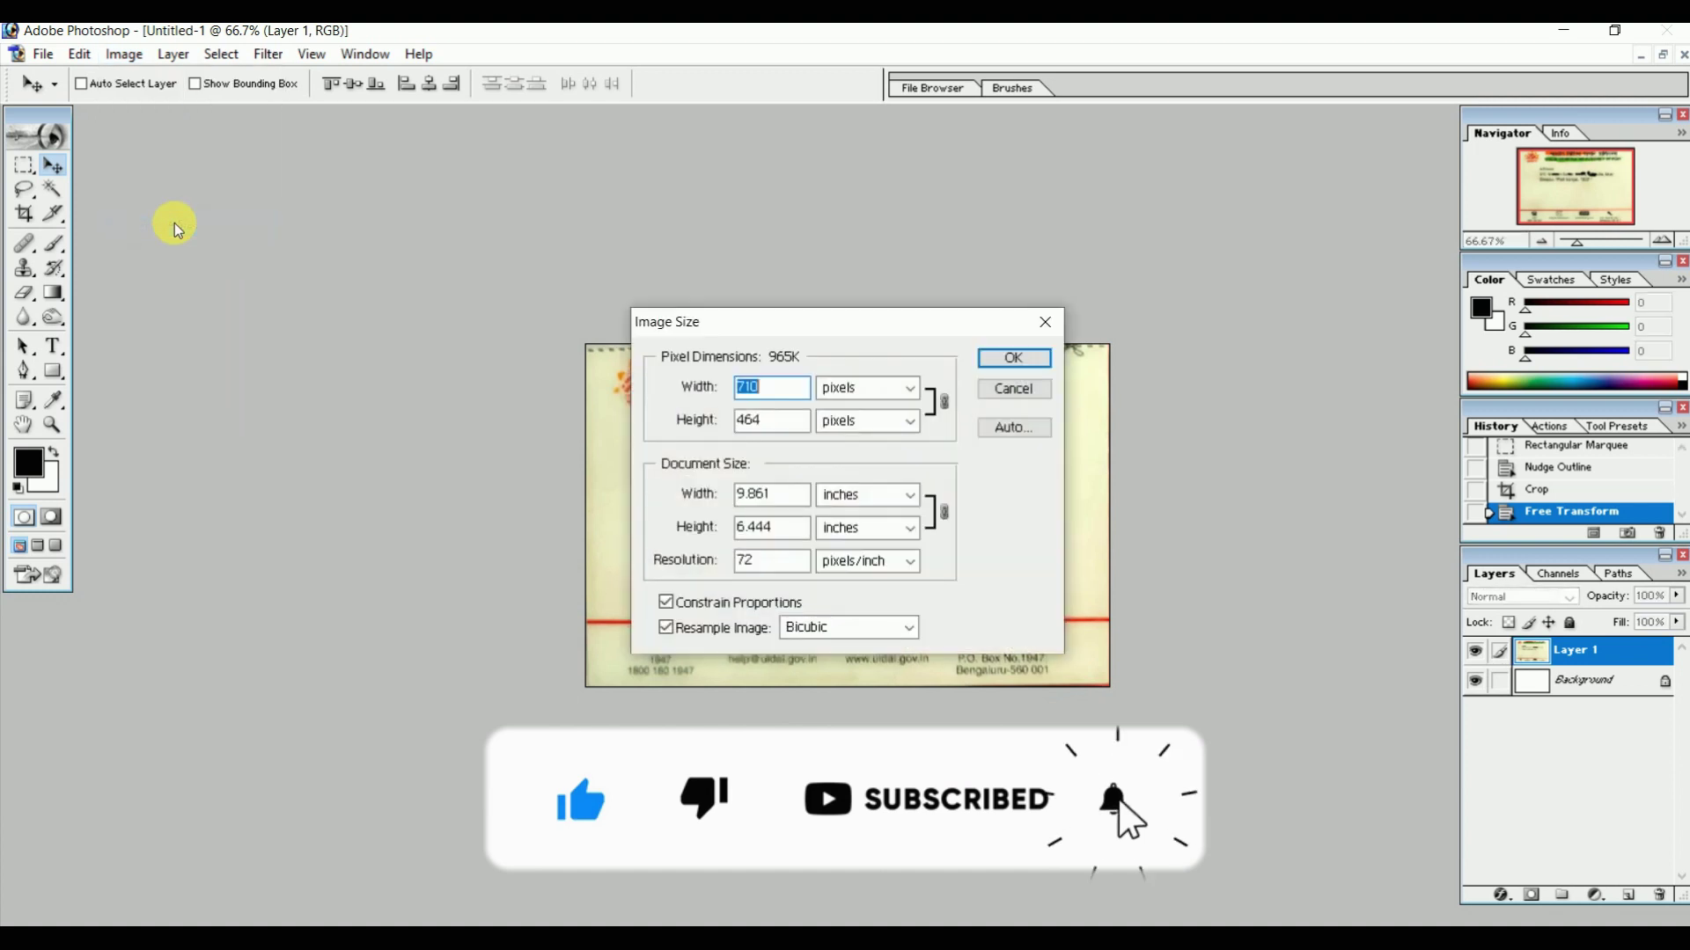
pyautogui.moveTo(425, 260); pyautogui.dragTo(312, 220)
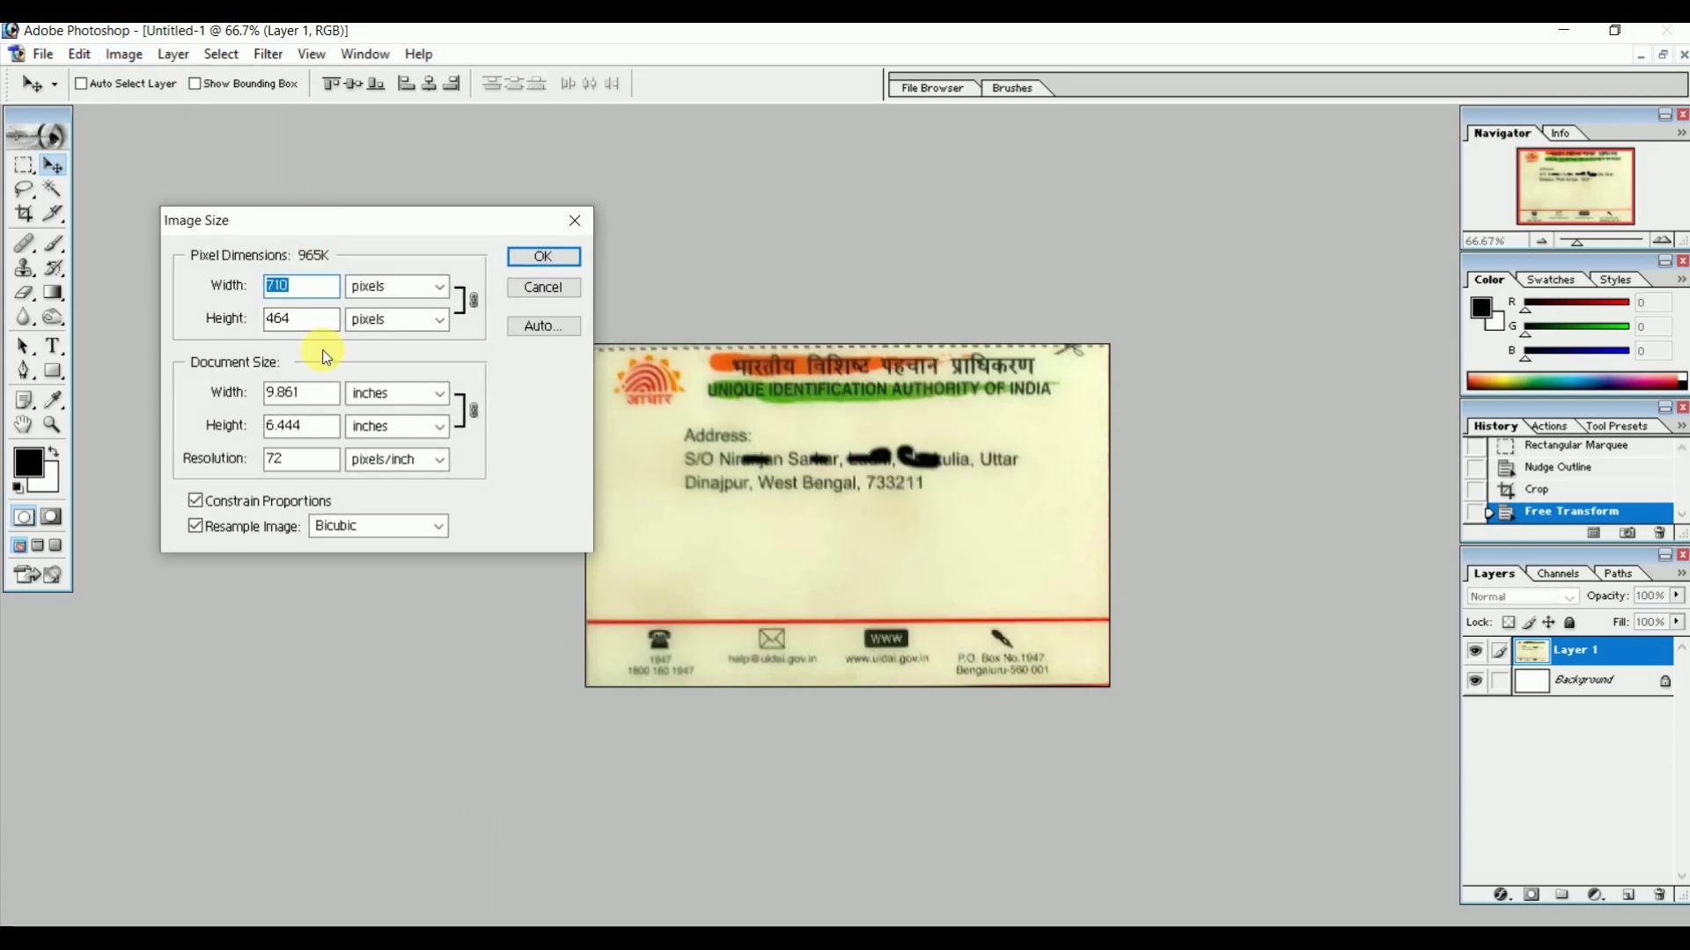
pyautogui.doubleClick(323, 392)
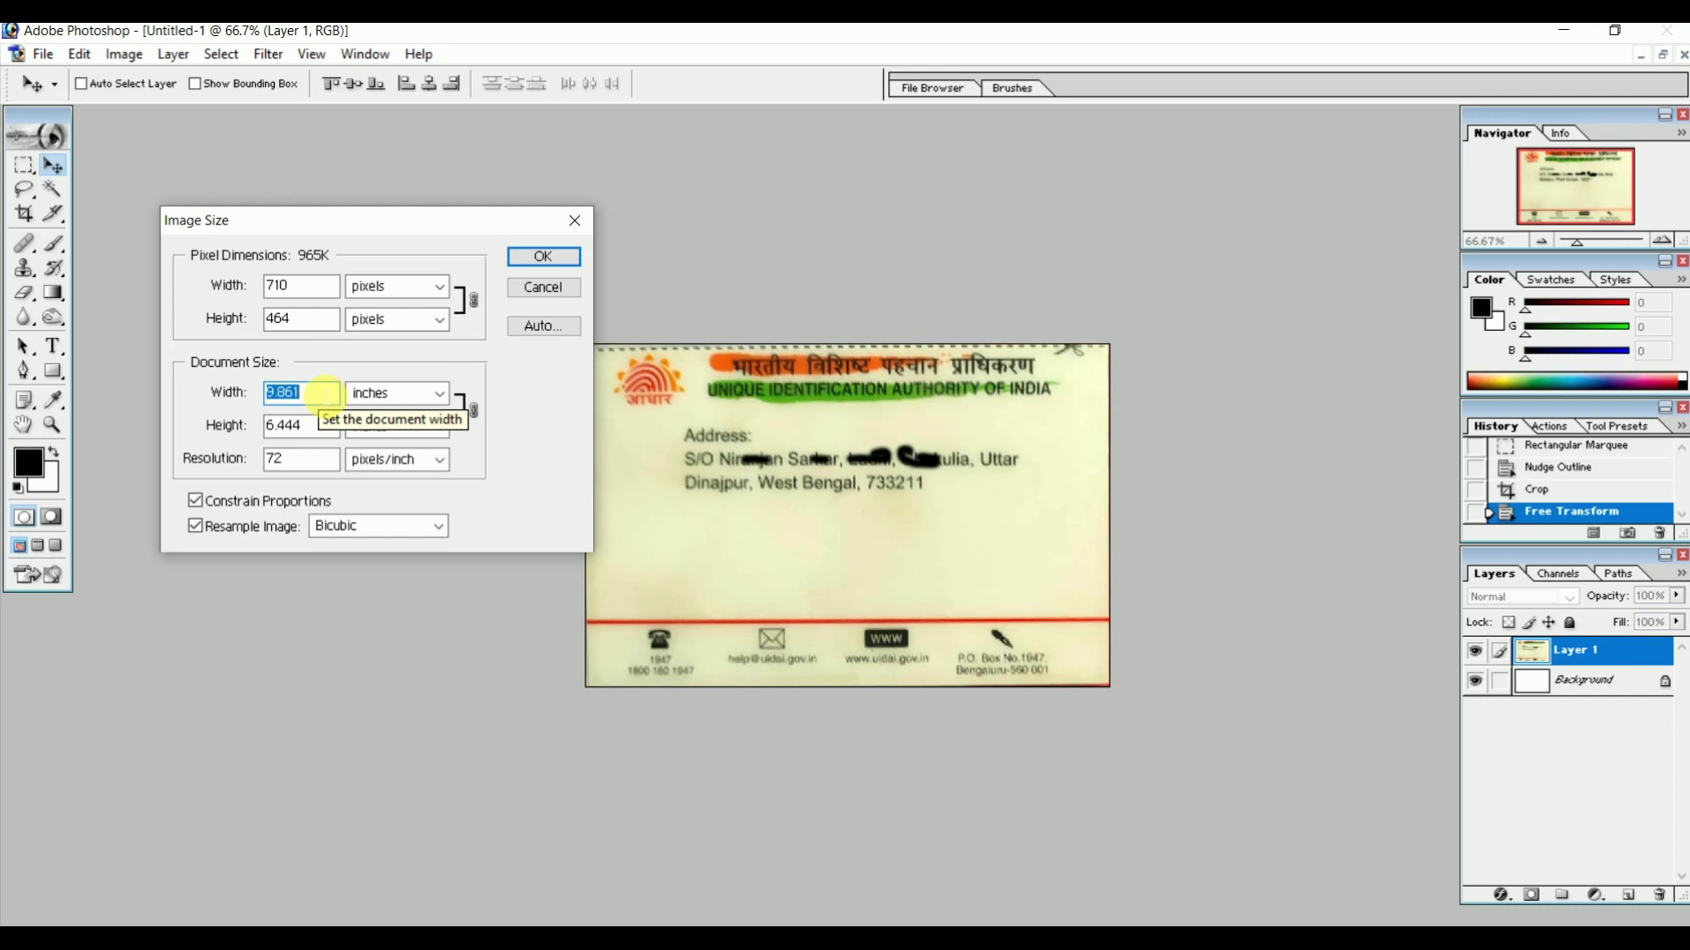
pyautogui.click(393, 394)
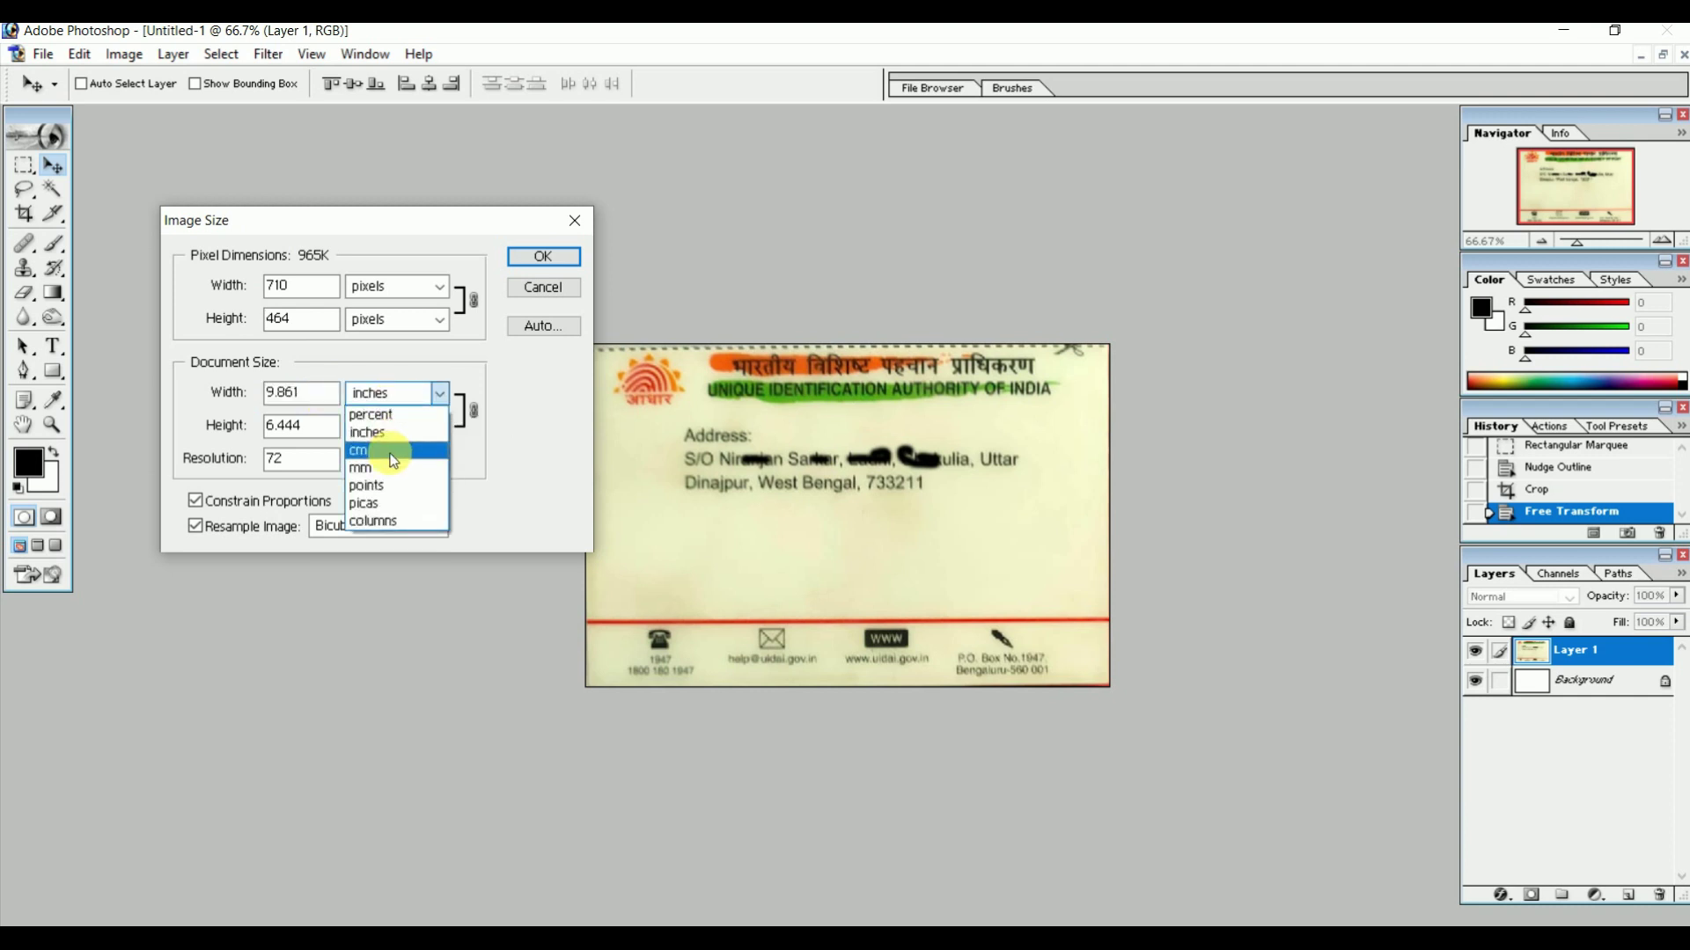
pyautogui.click(387, 449)
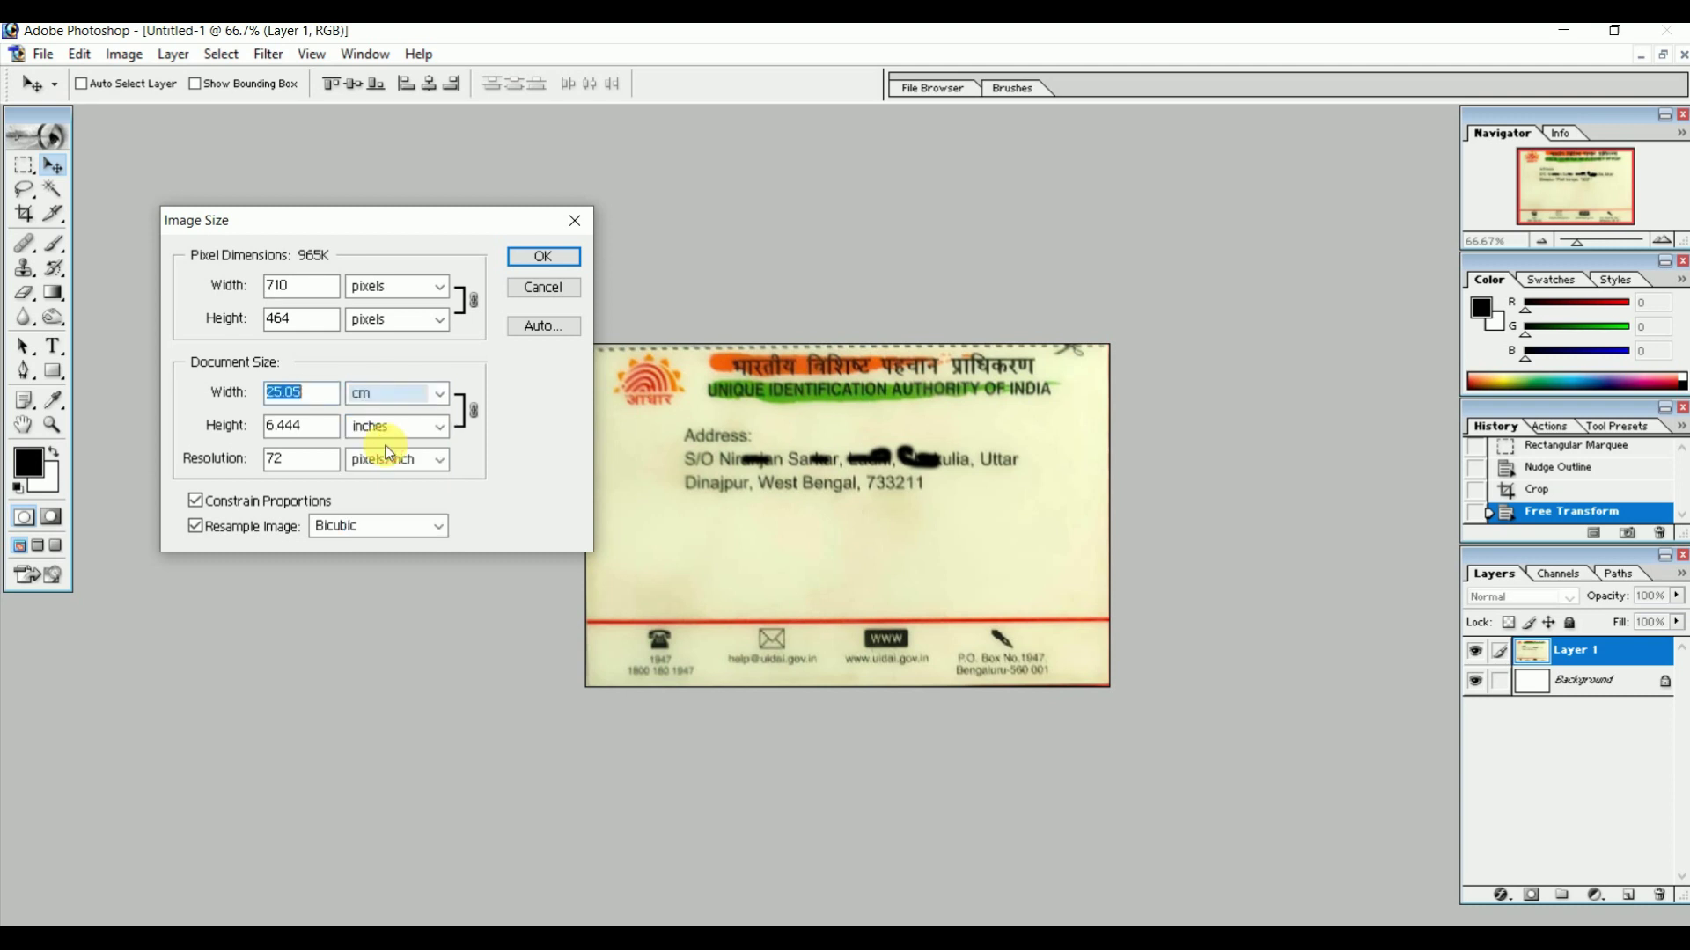
pyautogui.click(385, 431)
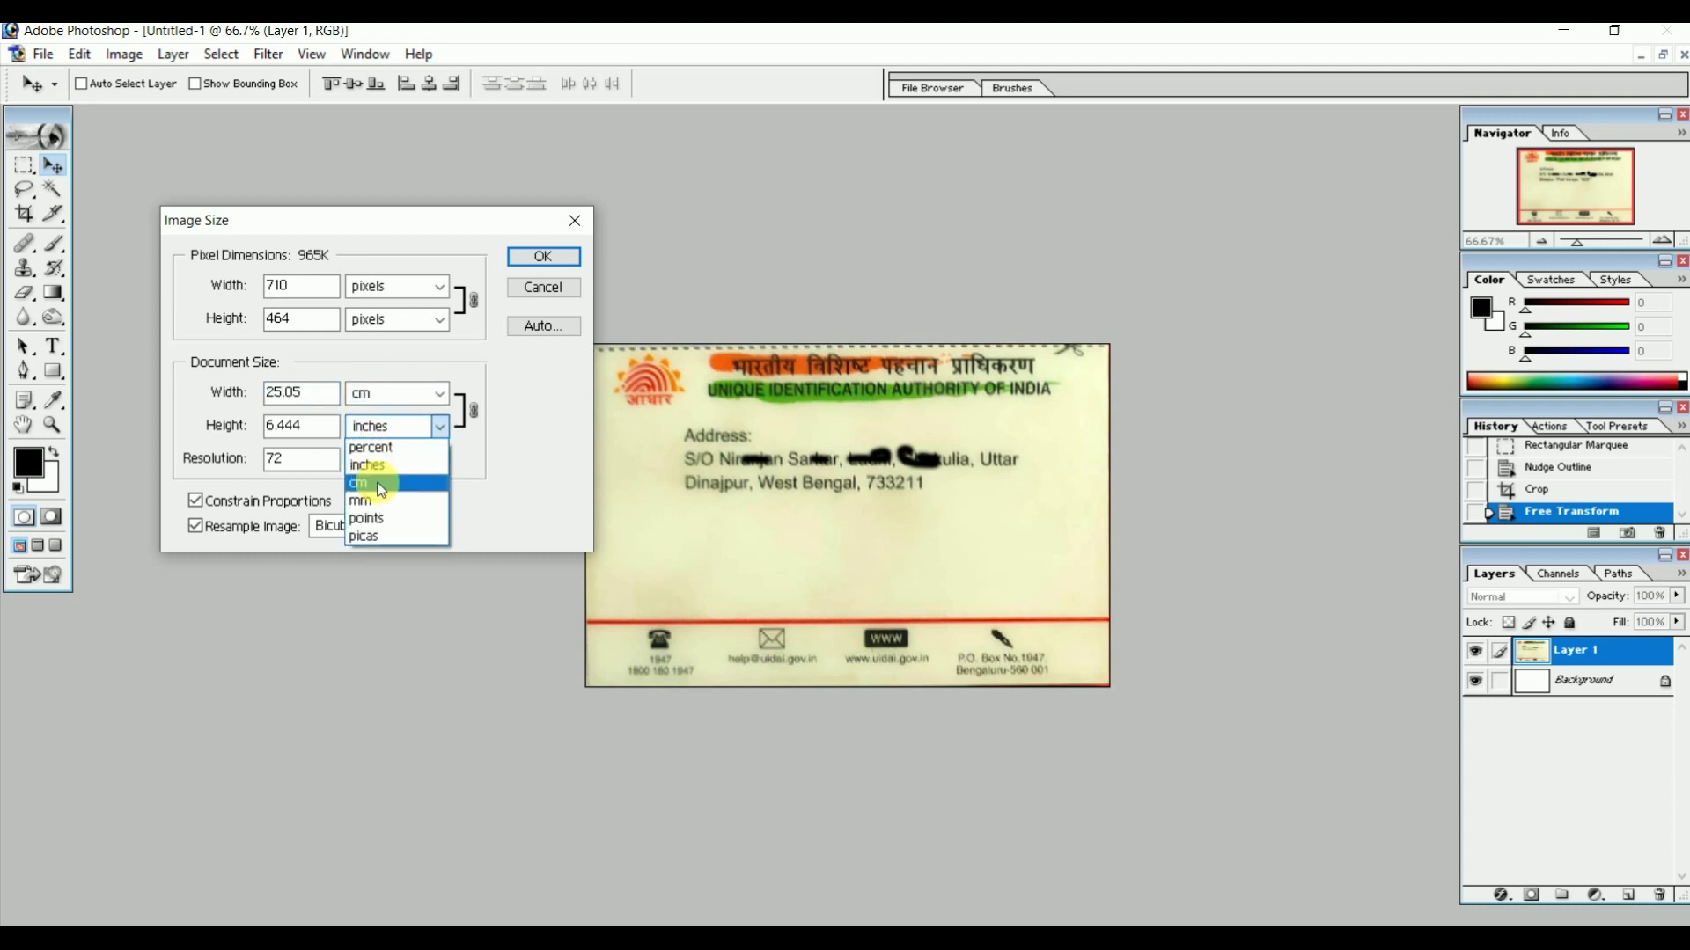
pyautogui.click(376, 480)
pyautogui.doubleClick(314, 394)
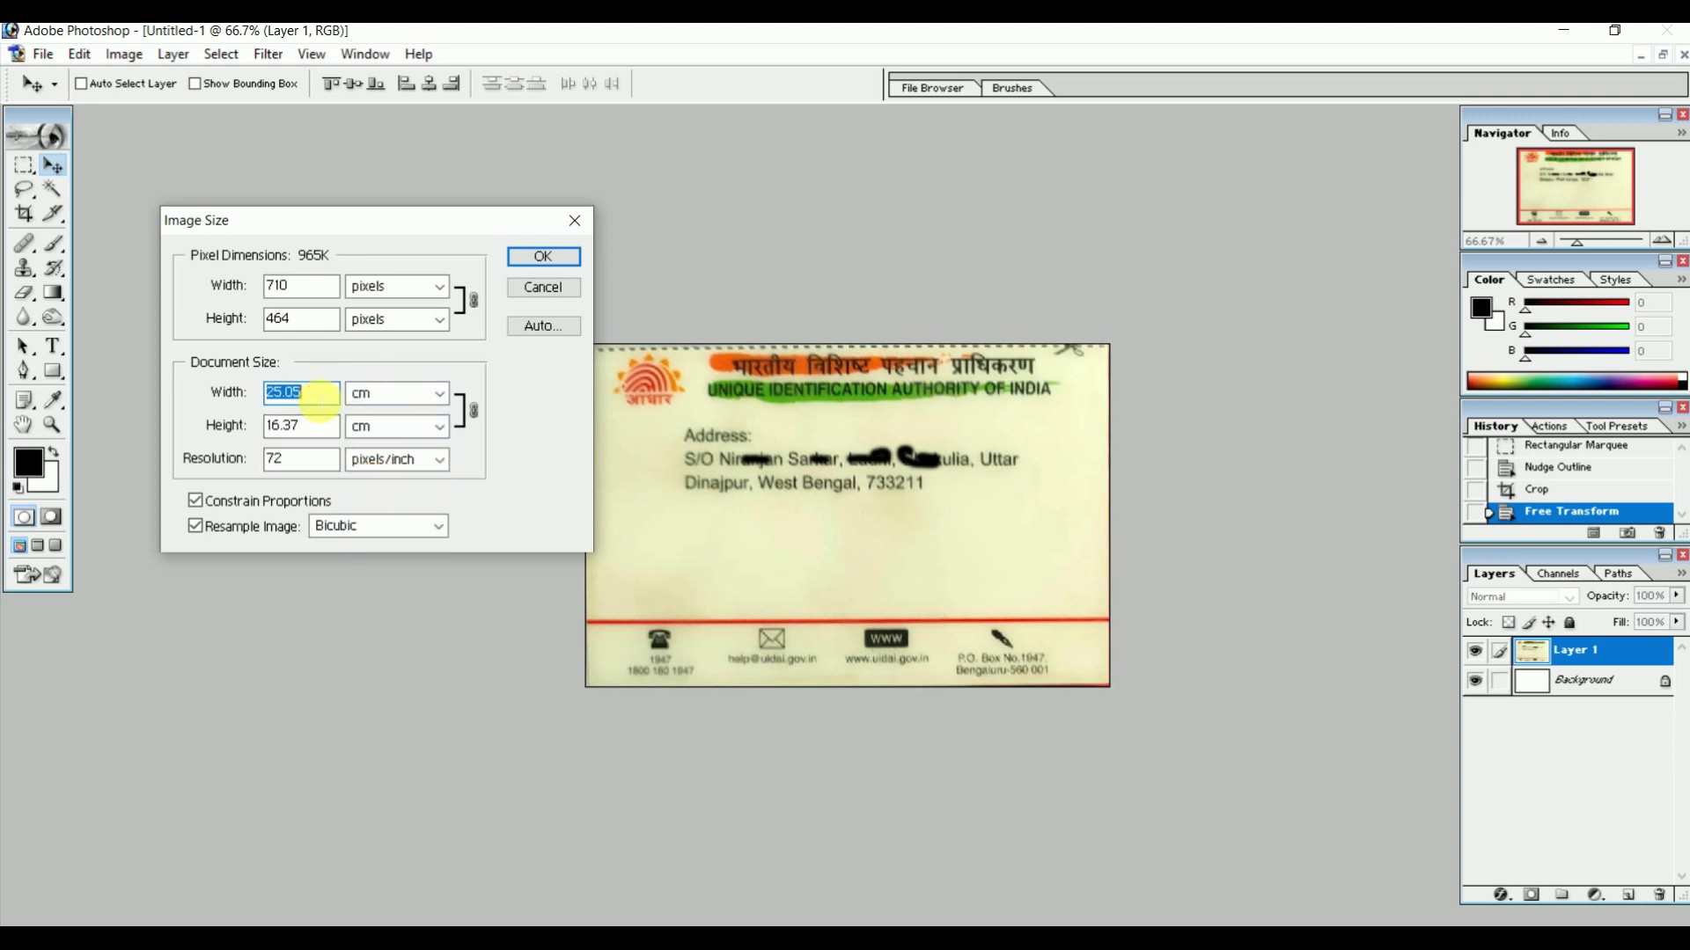
pyautogui.press('BackSpace')
pyautogui.write('8.5')
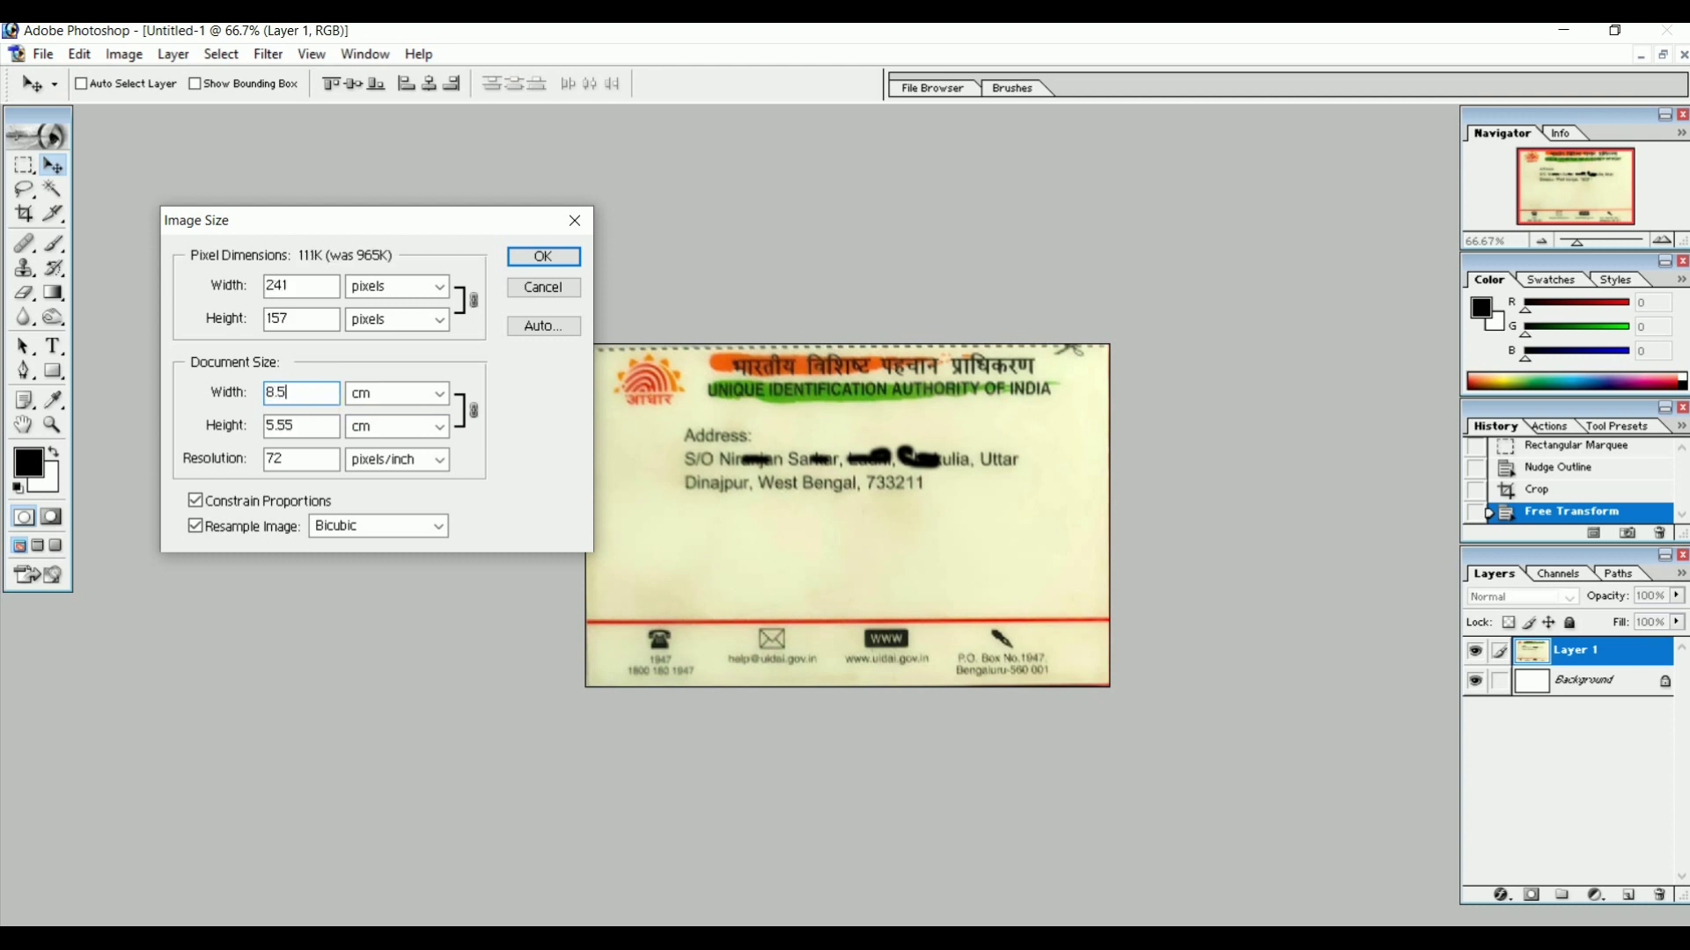
pyautogui.doubleClick(325, 427)
pyautogui.write('5.4')
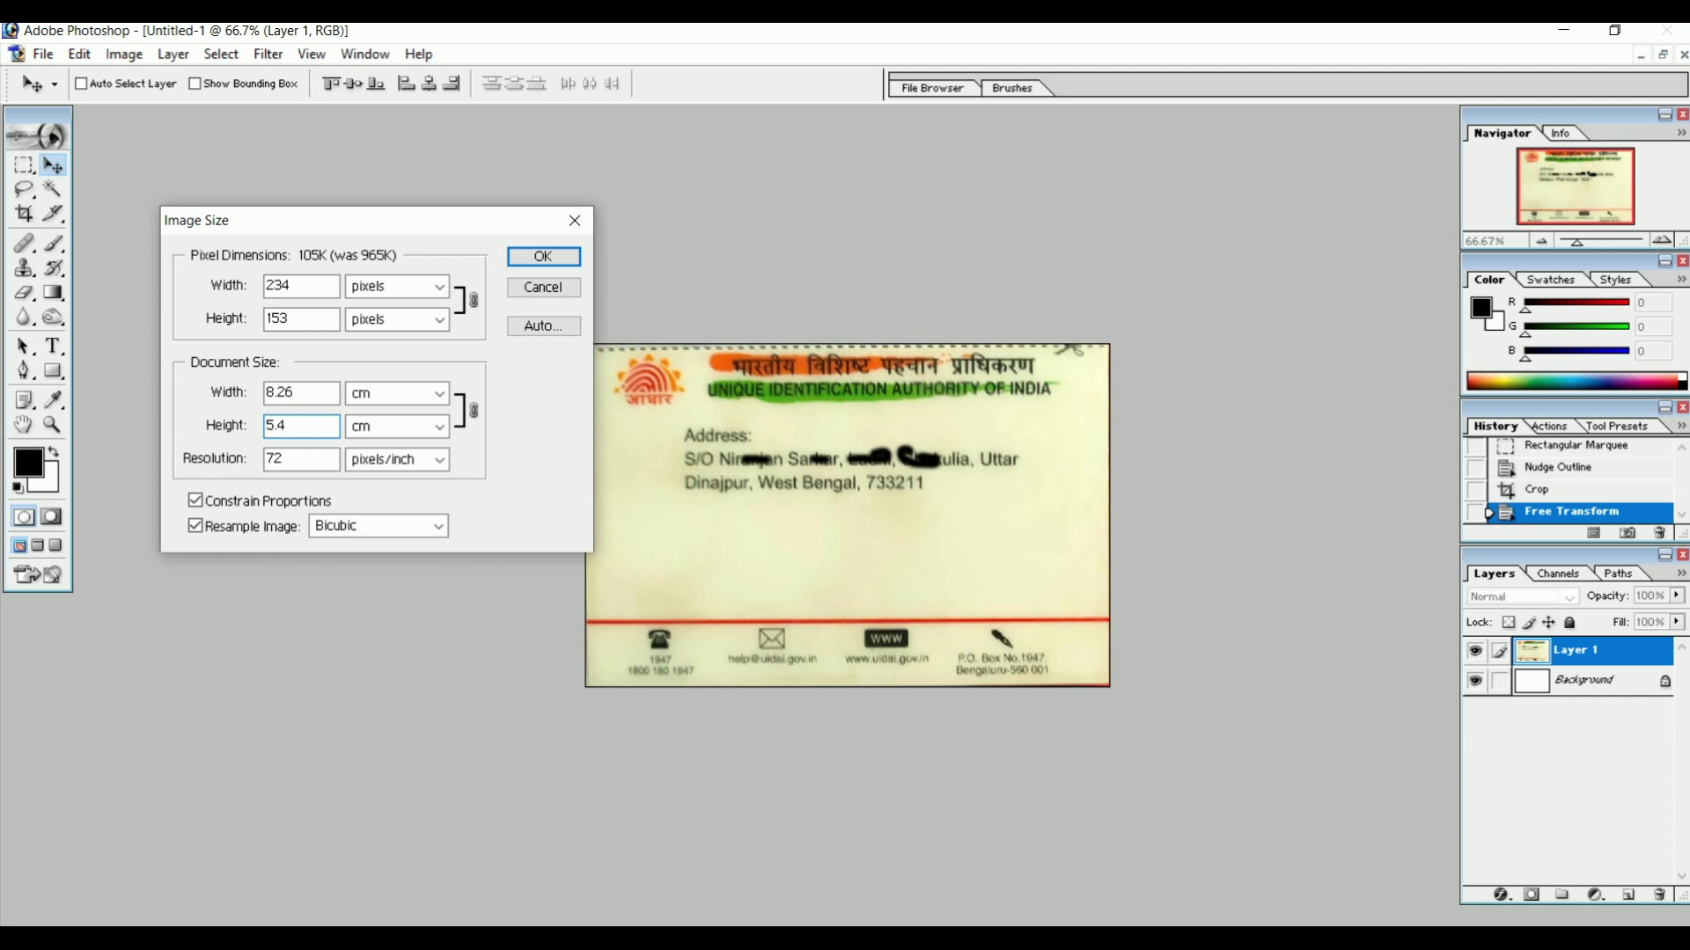
pyautogui.doubleClick(292, 459)
pyautogui.write('300')
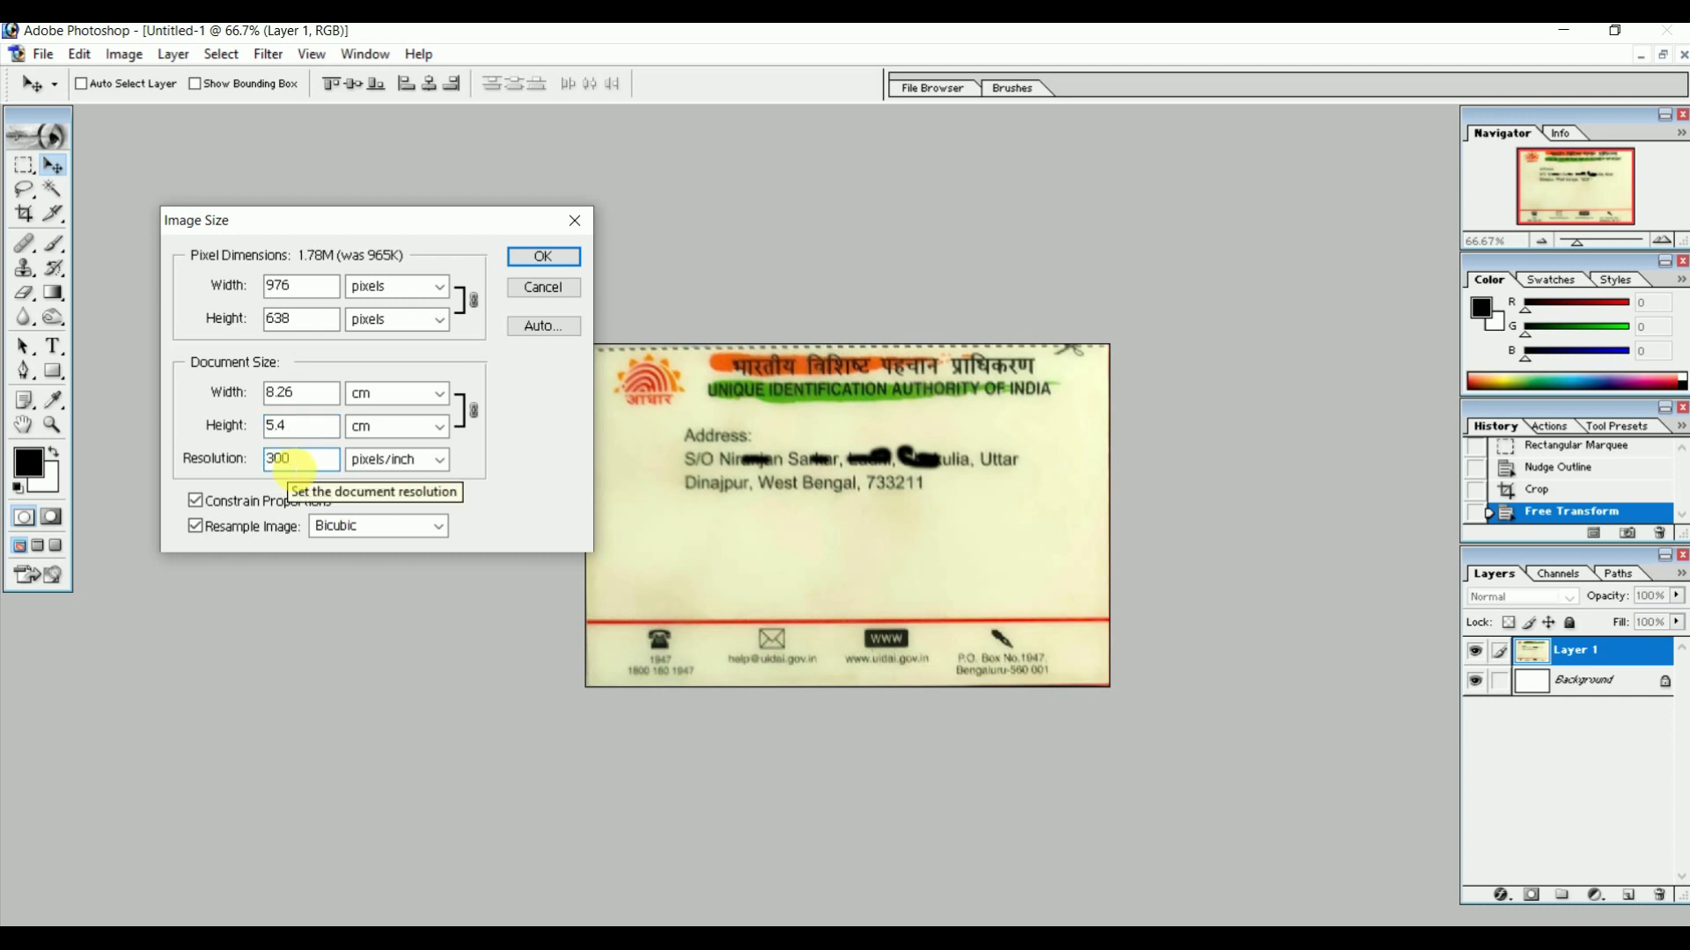
pyautogui.press('Return')
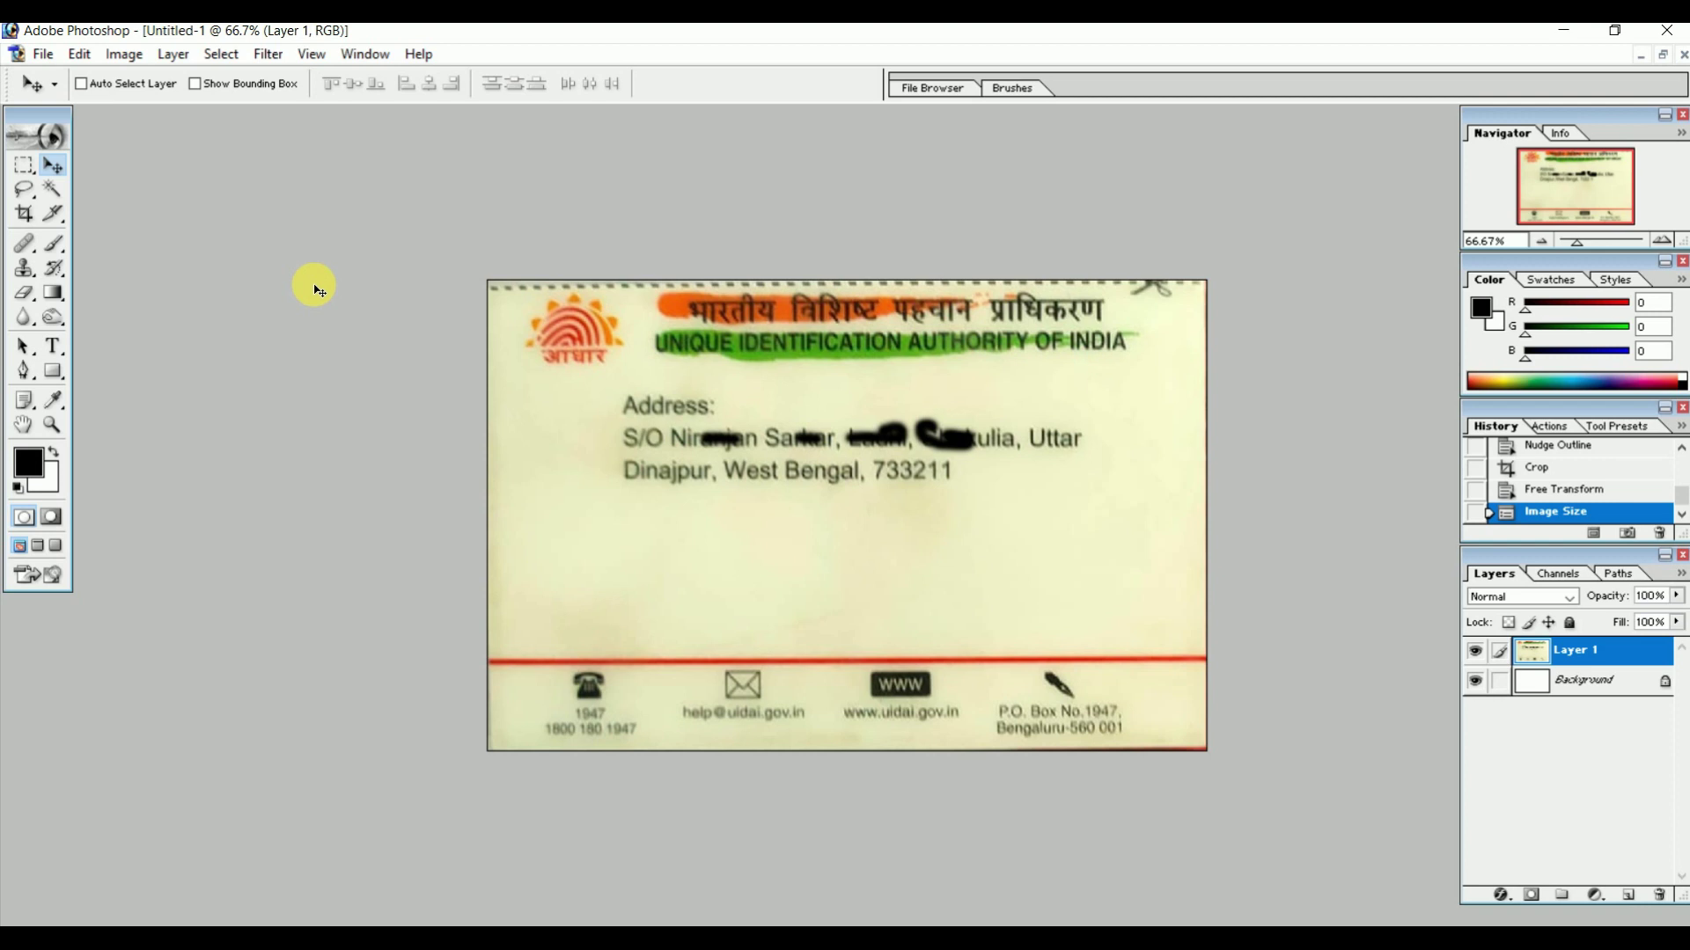
# In Levels, set the white point on the card background and inputs to 77, 1.00, 227.
pyautogui.hotkey('ctrl', 'l')
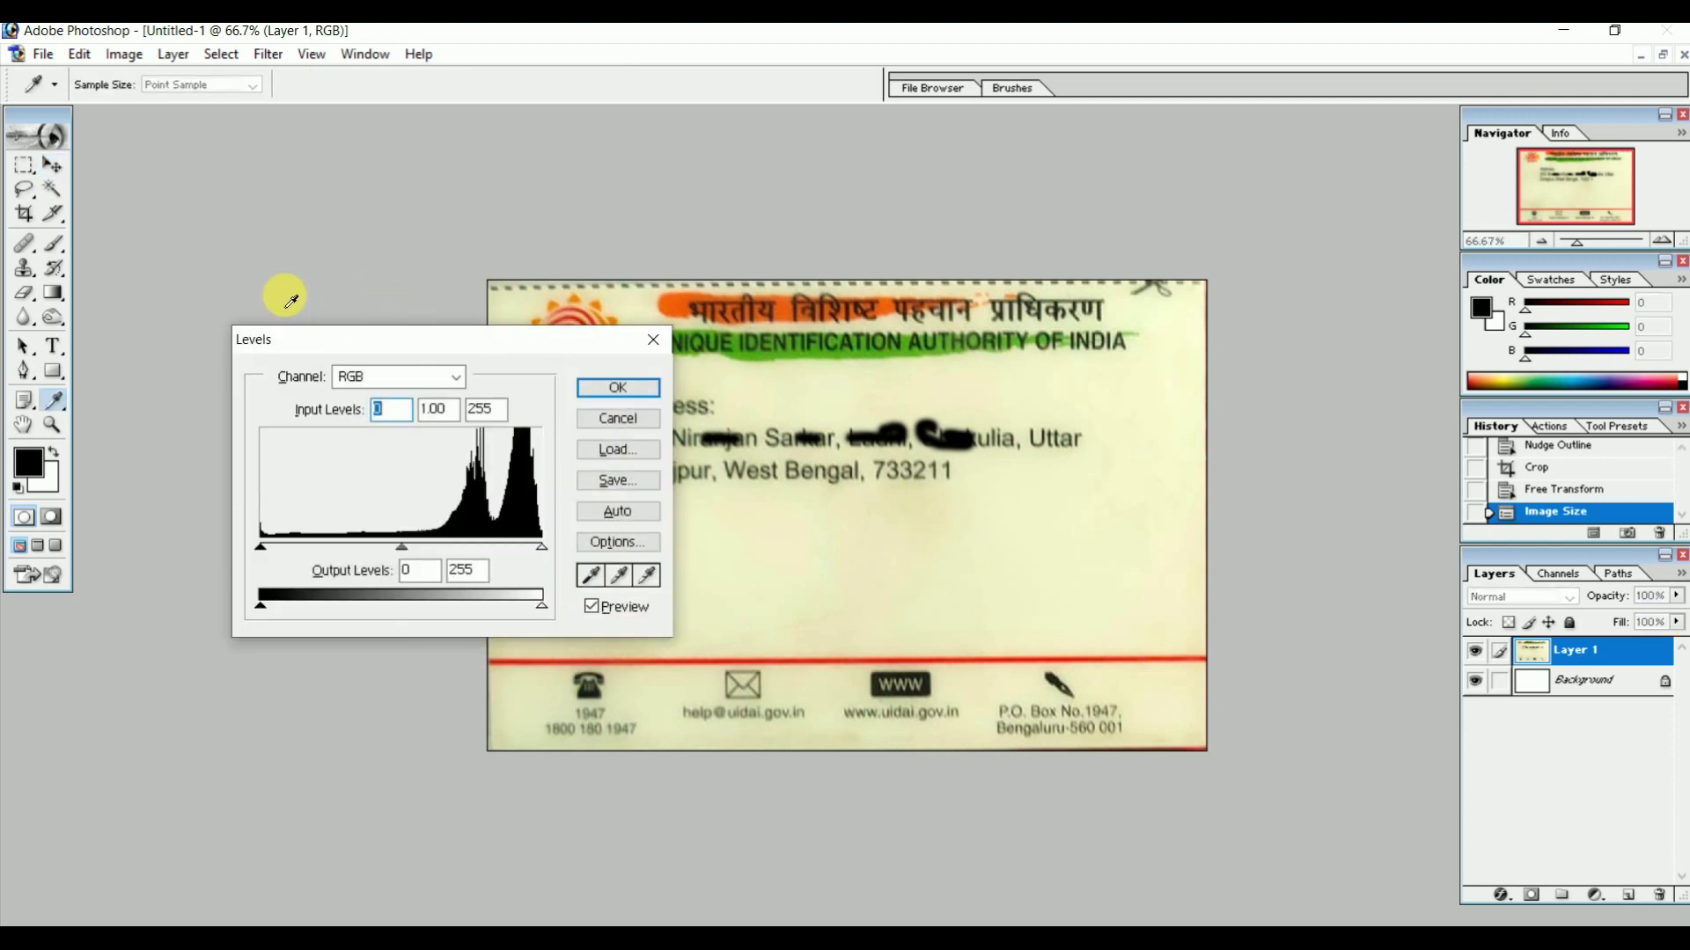
pyautogui.moveTo(468, 330); pyautogui.dragTo(349, 293)
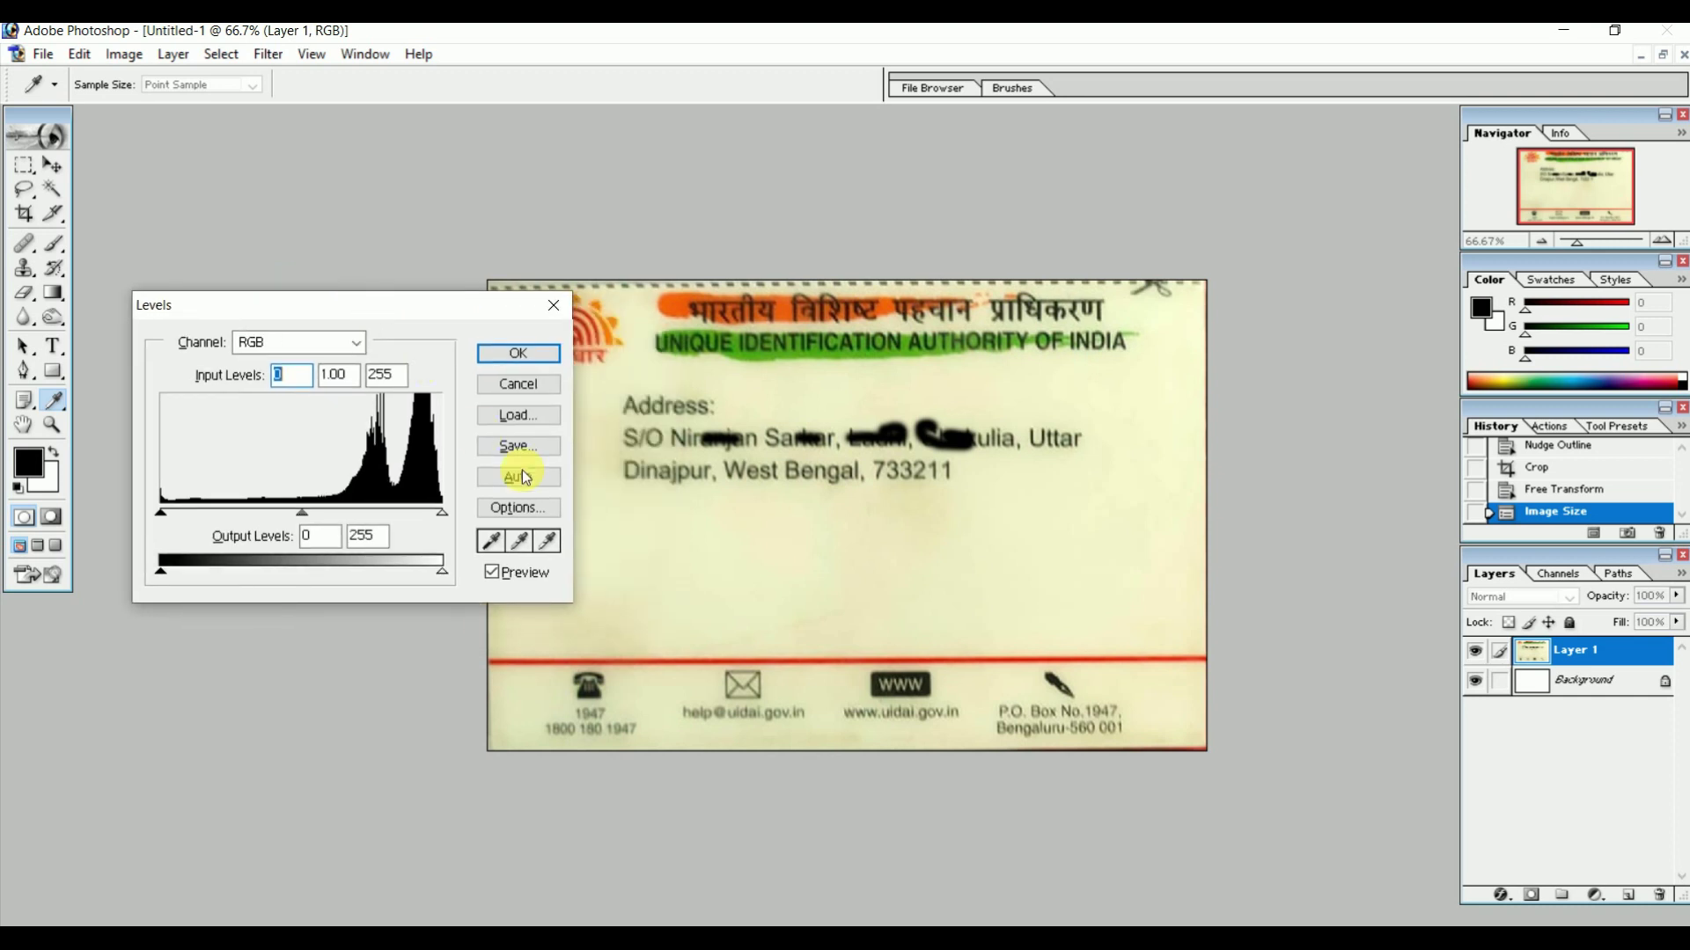
pyautogui.click(547, 543)
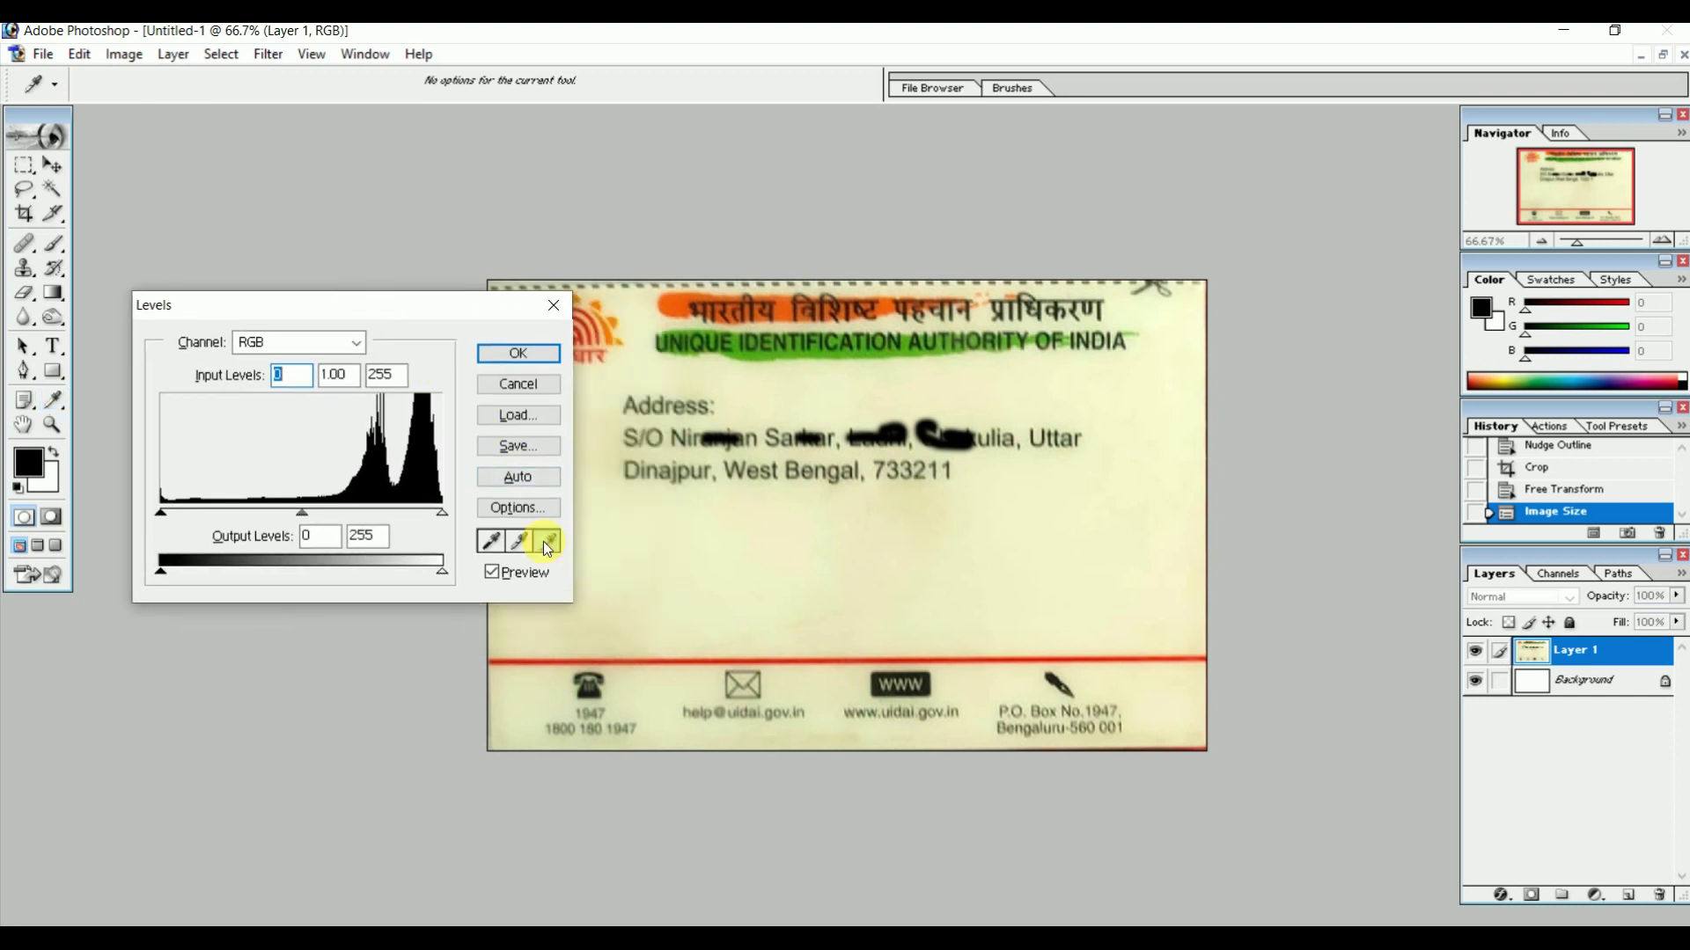
pyautogui.click(723, 580)
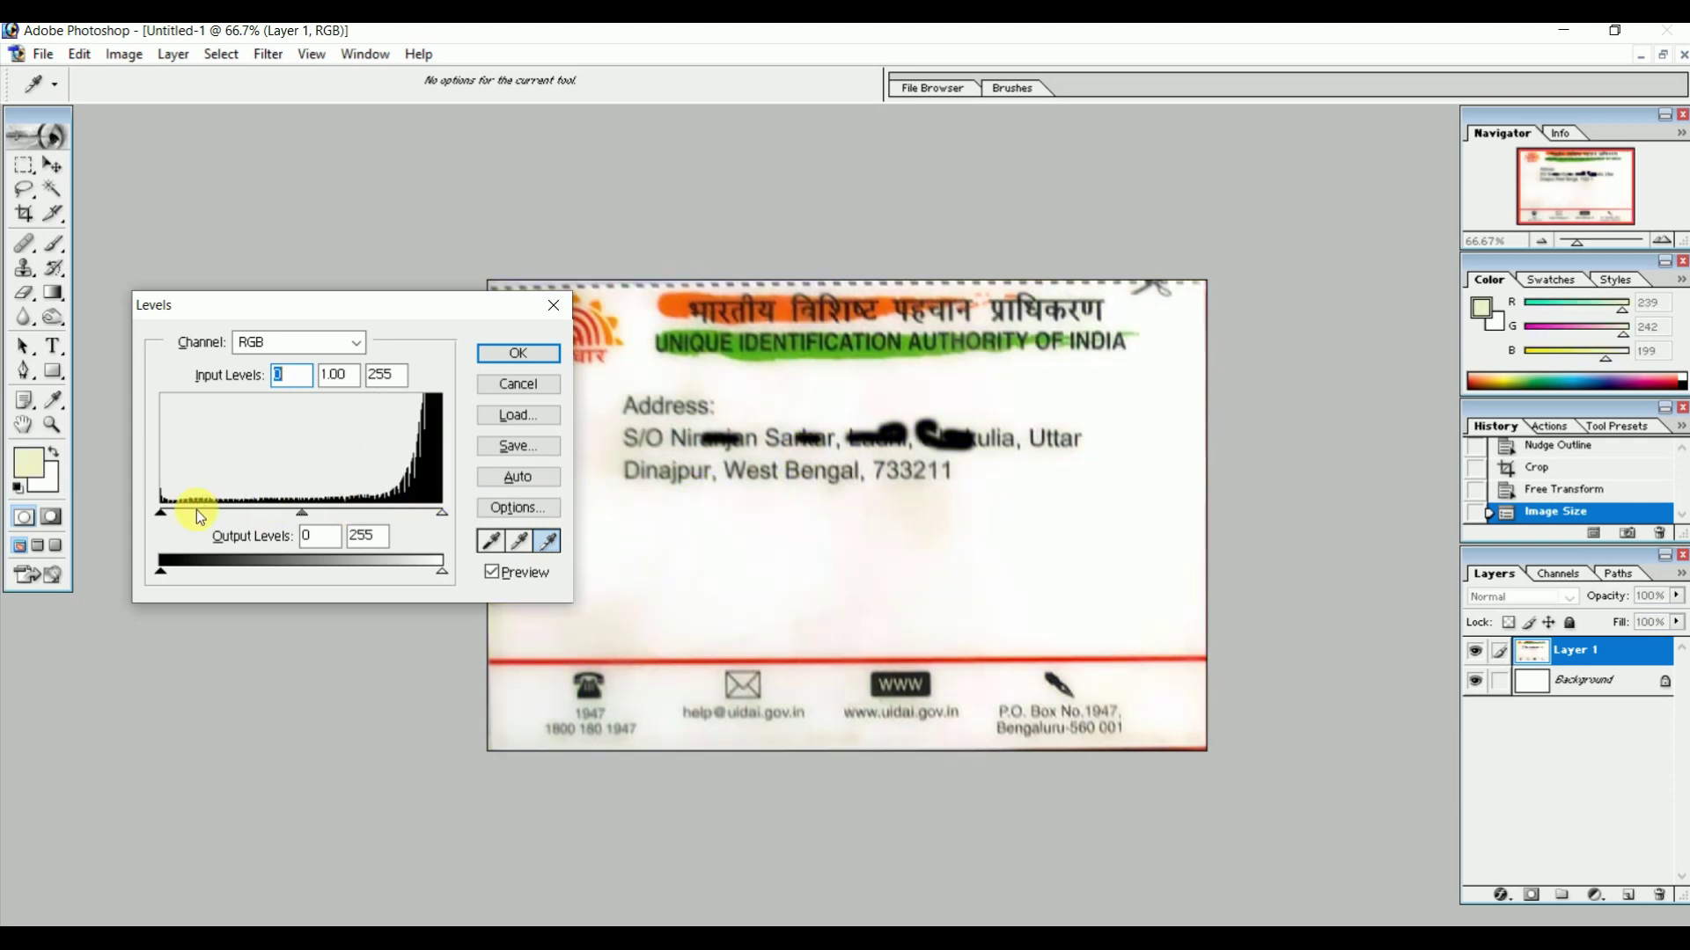
pyautogui.moveTo(325, 306); pyautogui.dragTo(256, 287)
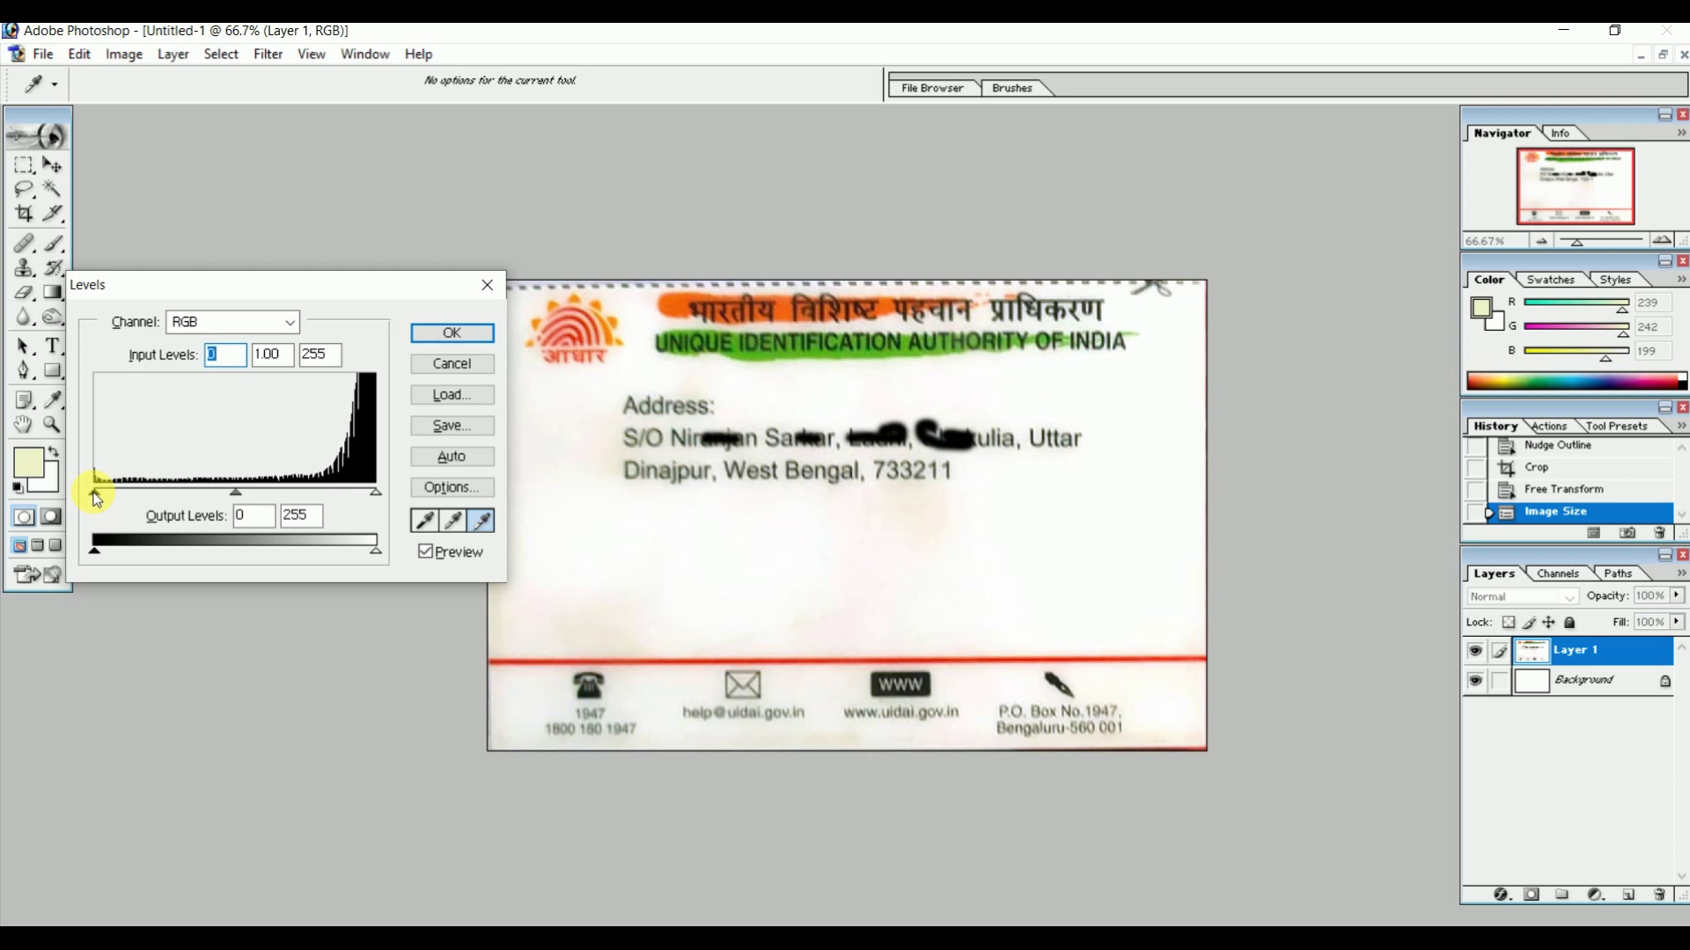
pyautogui.moveTo(106, 499); pyautogui.dragTo(151, 495)
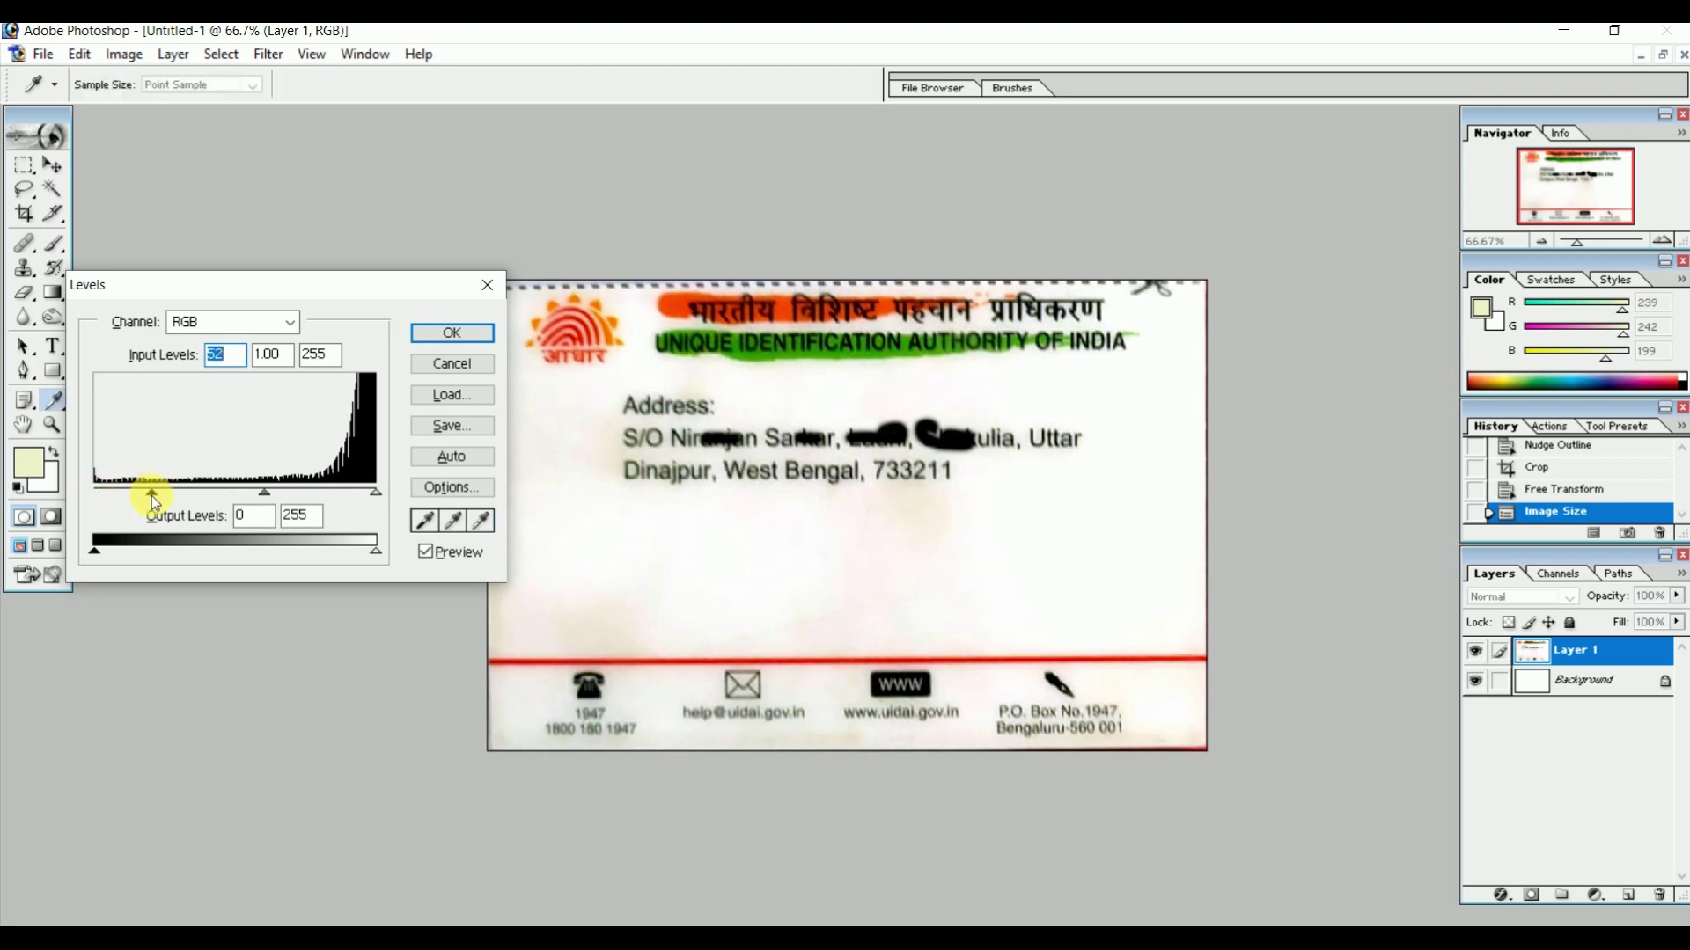
pyautogui.moveTo(378, 499); pyautogui.dragTo(348, 506)
pyautogui.moveTo(151, 495); pyautogui.dragTo(181, 497)
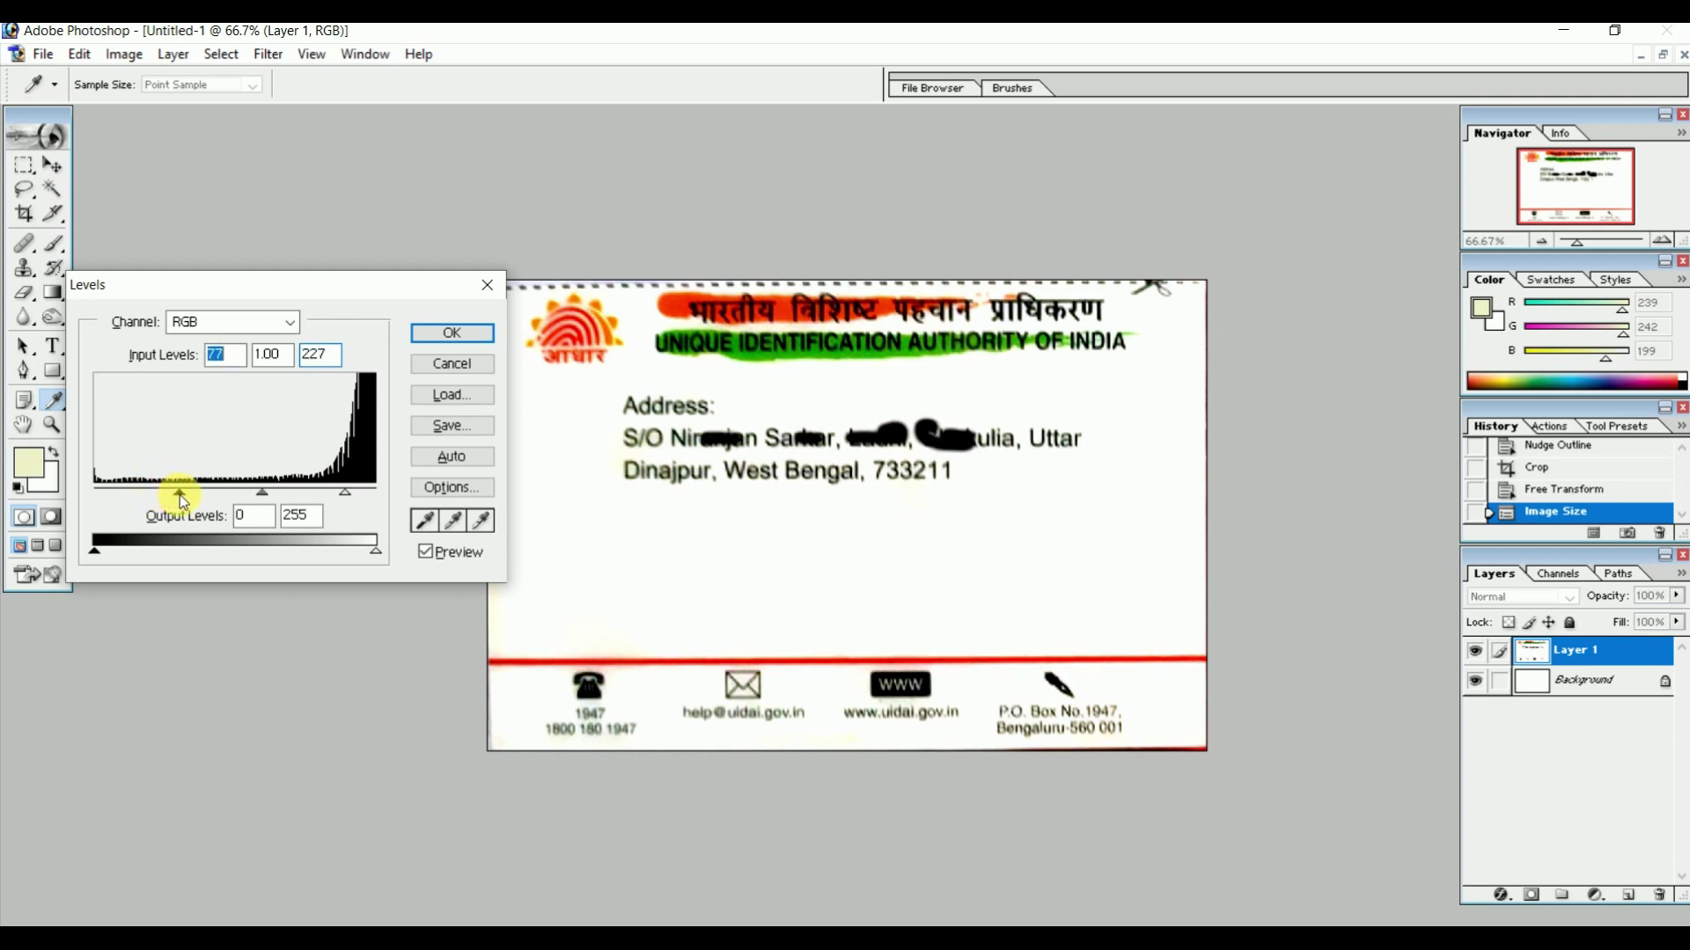
# Apply the Levels, then burn the card's lower text and contact strip in three passes.
pyautogui.click(429, 334)
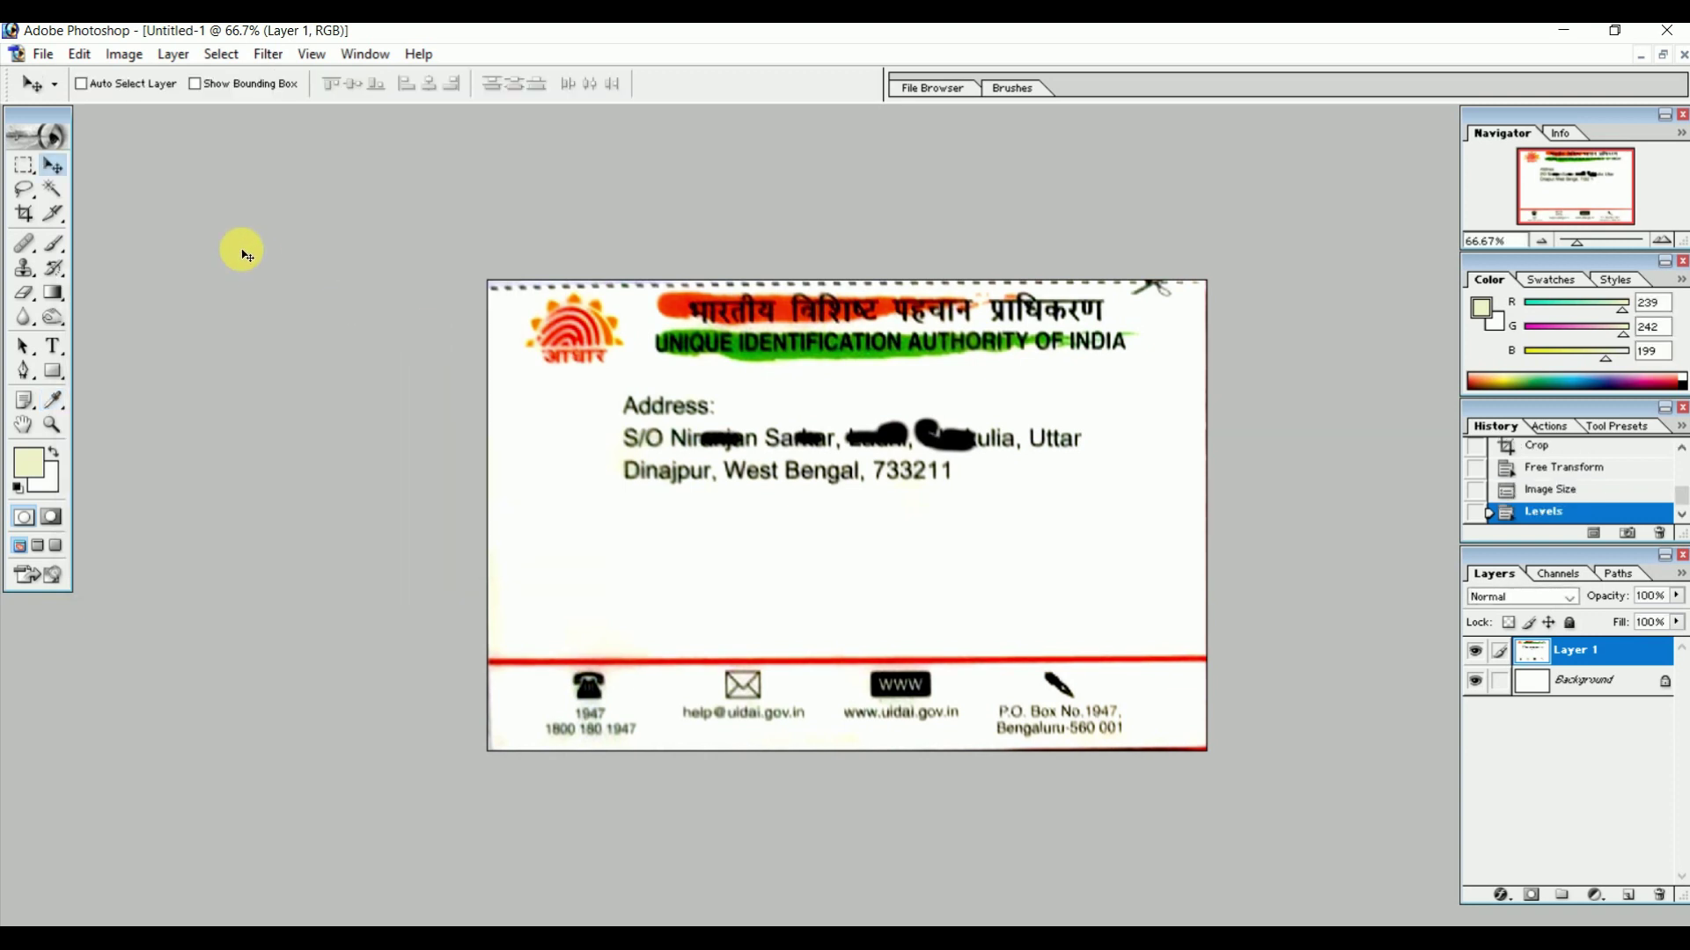
pyautogui.click(55, 318)
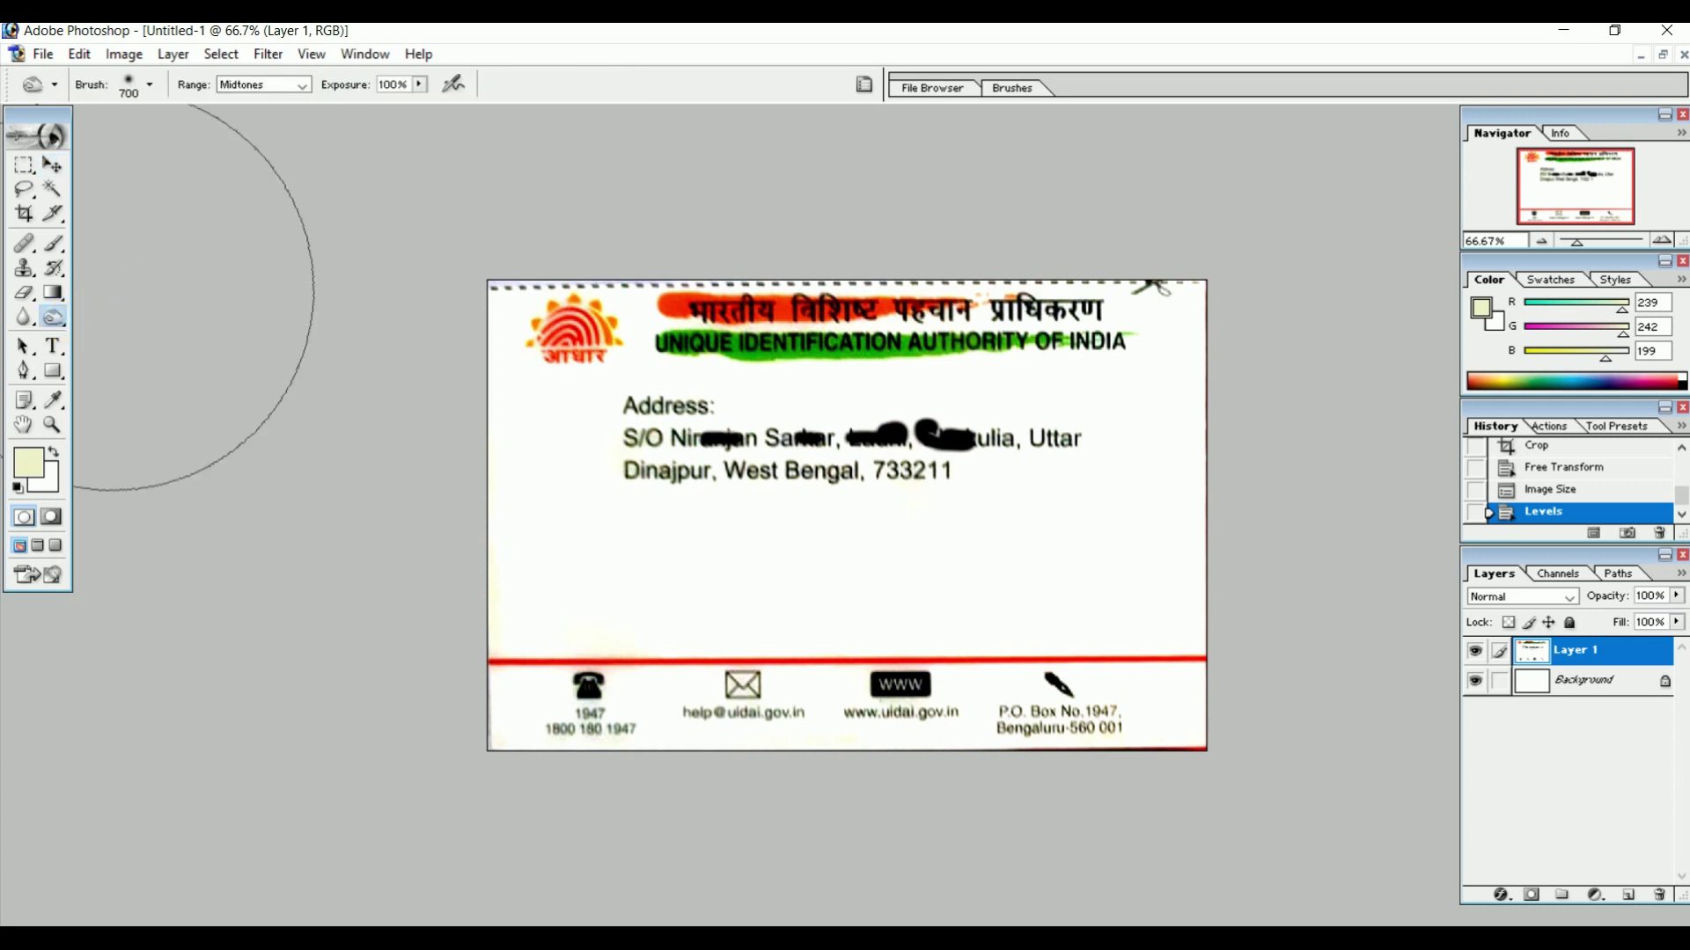
pyautogui.moveTo(450, 589); pyautogui.dragTo(484, 630)
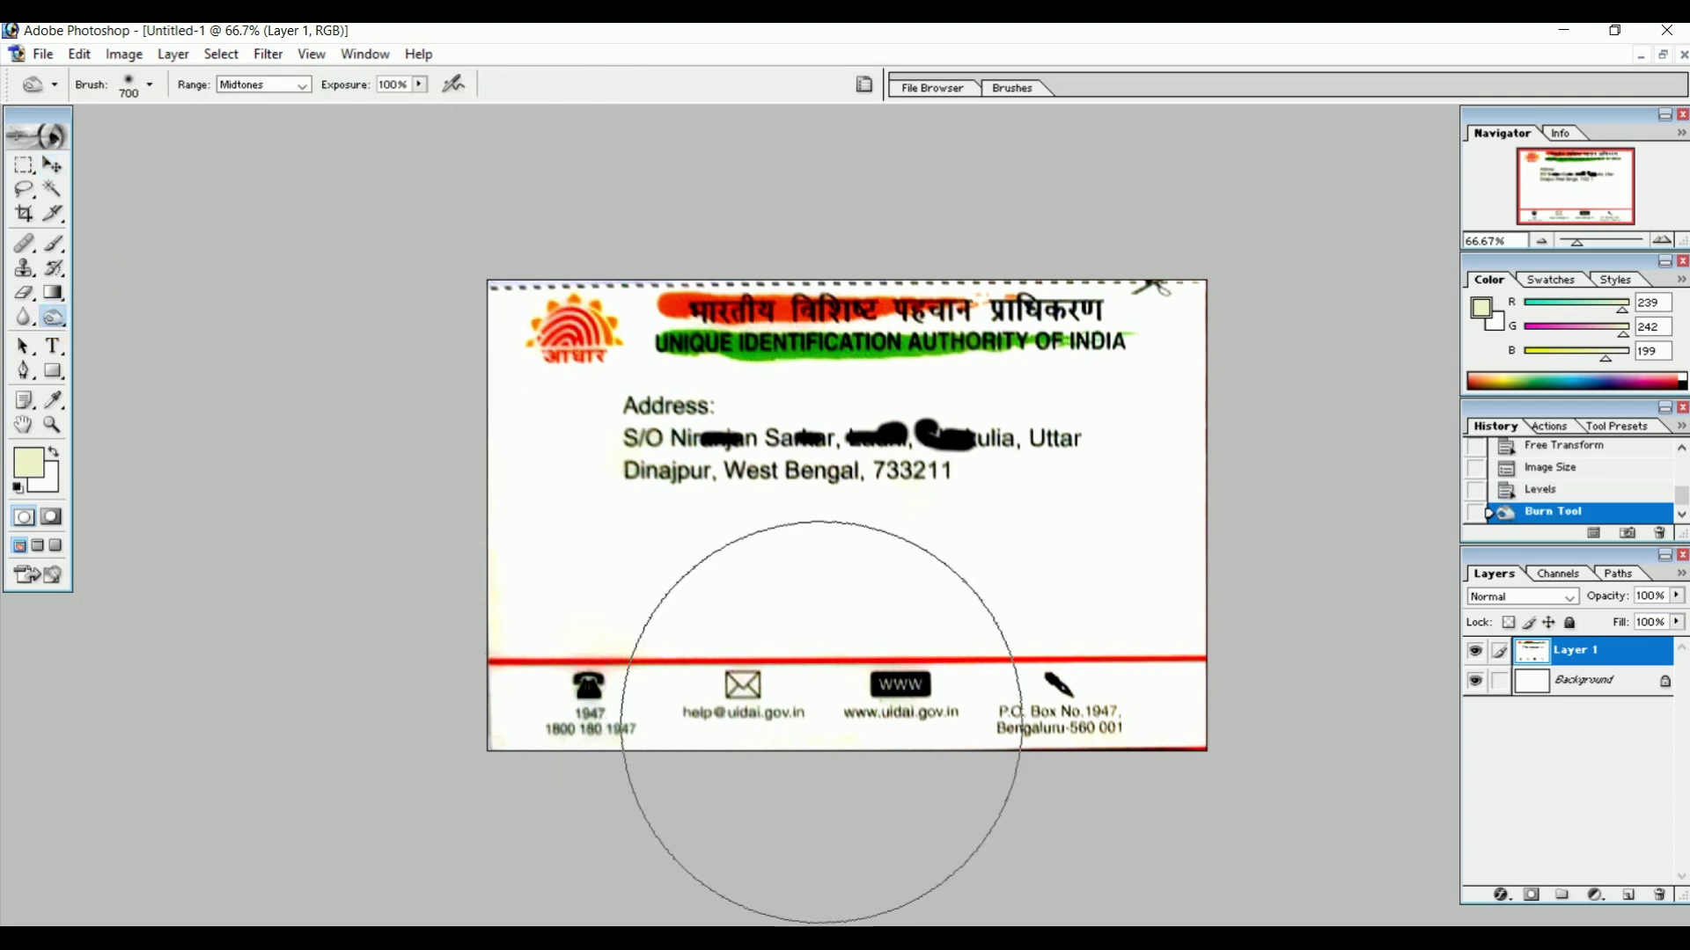
pyautogui.moveTo(1012, 746); pyautogui.dragTo(943, 735)
pyautogui.moveTo(769, 716); pyautogui.dragTo(491, 660)
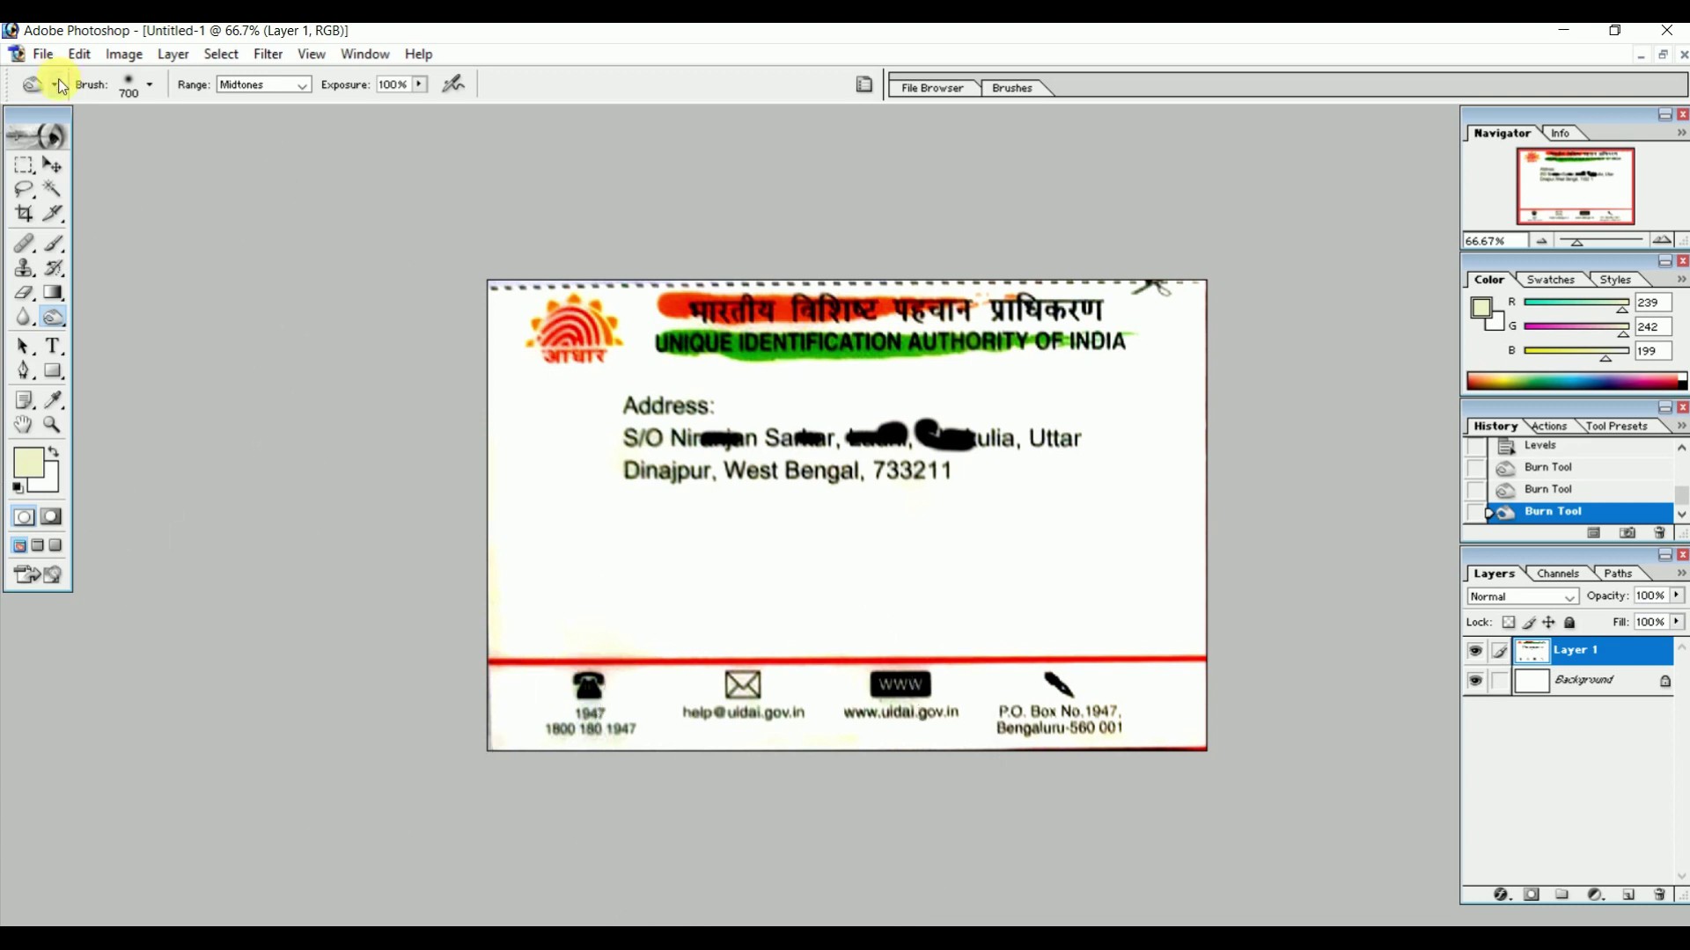
pyautogui.click(59, 161)
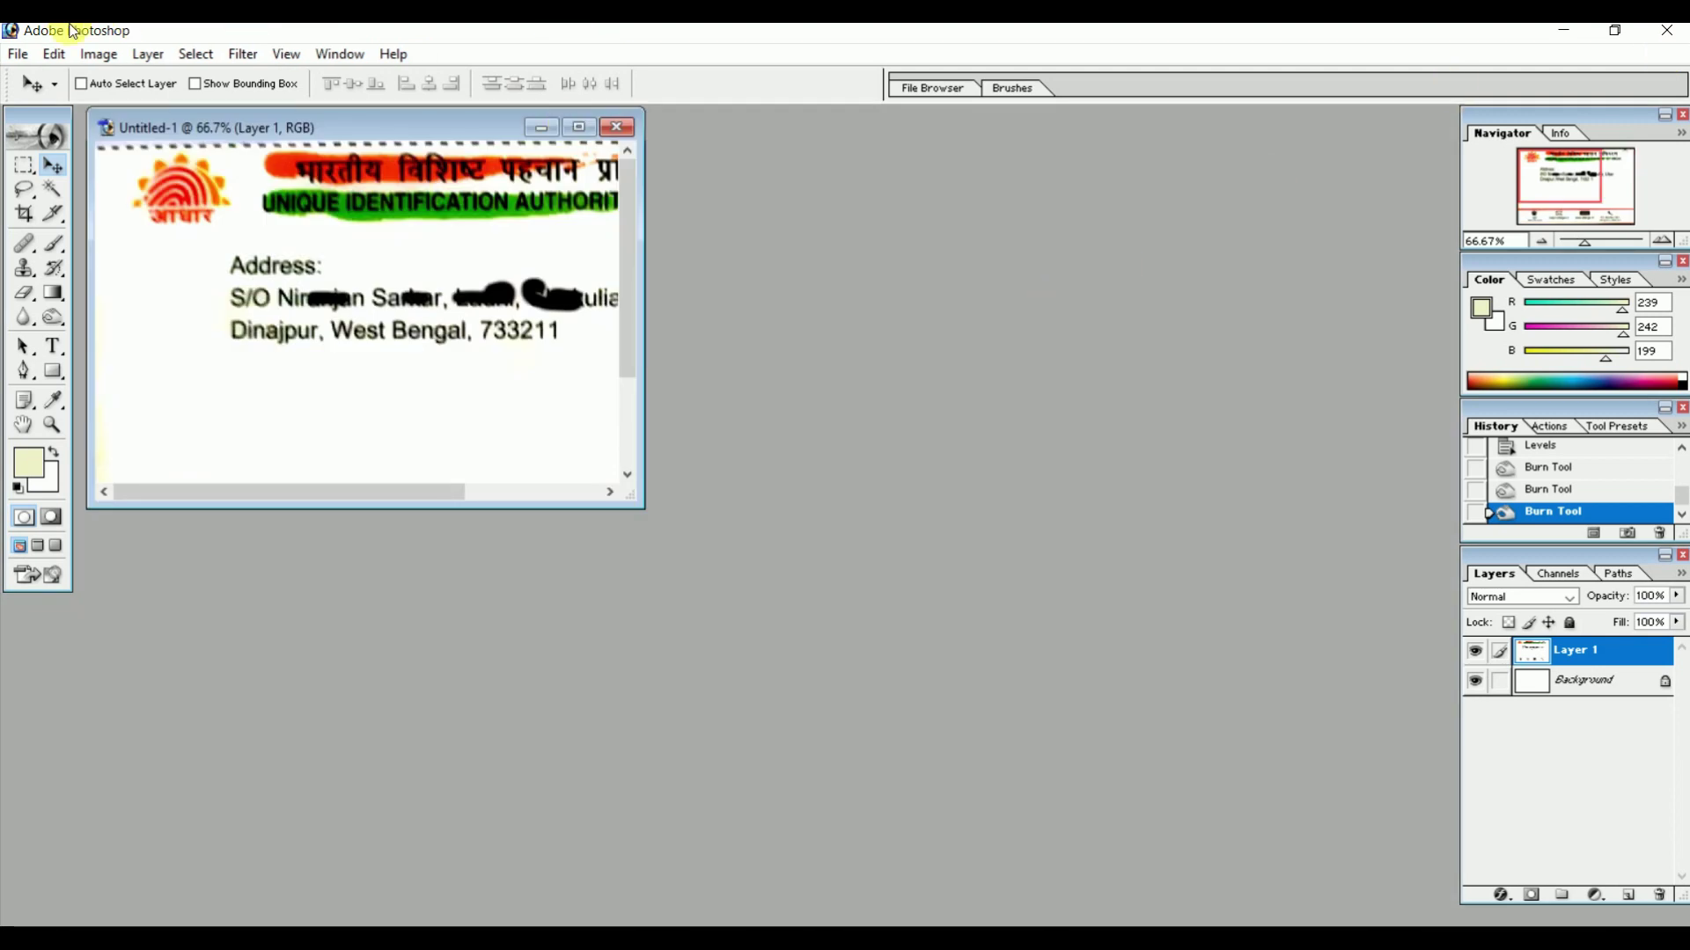
# Create a new A4 document, 210 × 297 mm at 300 pixels/inch.
pyautogui.click(17, 56)
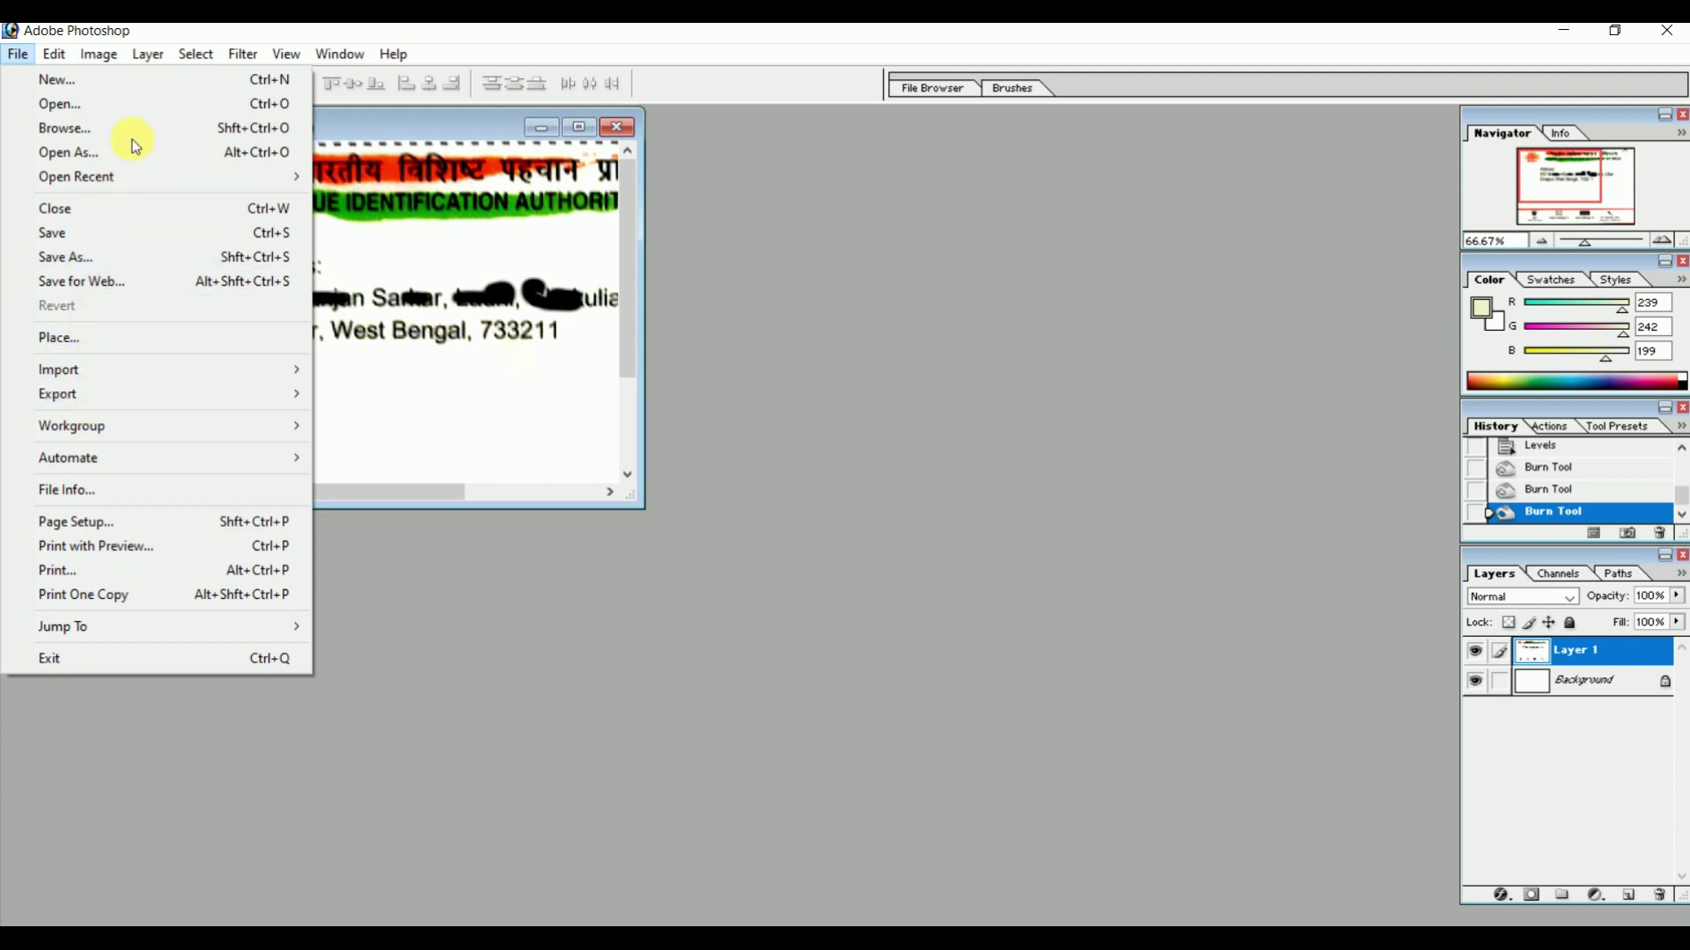
pyautogui.click(141, 81)
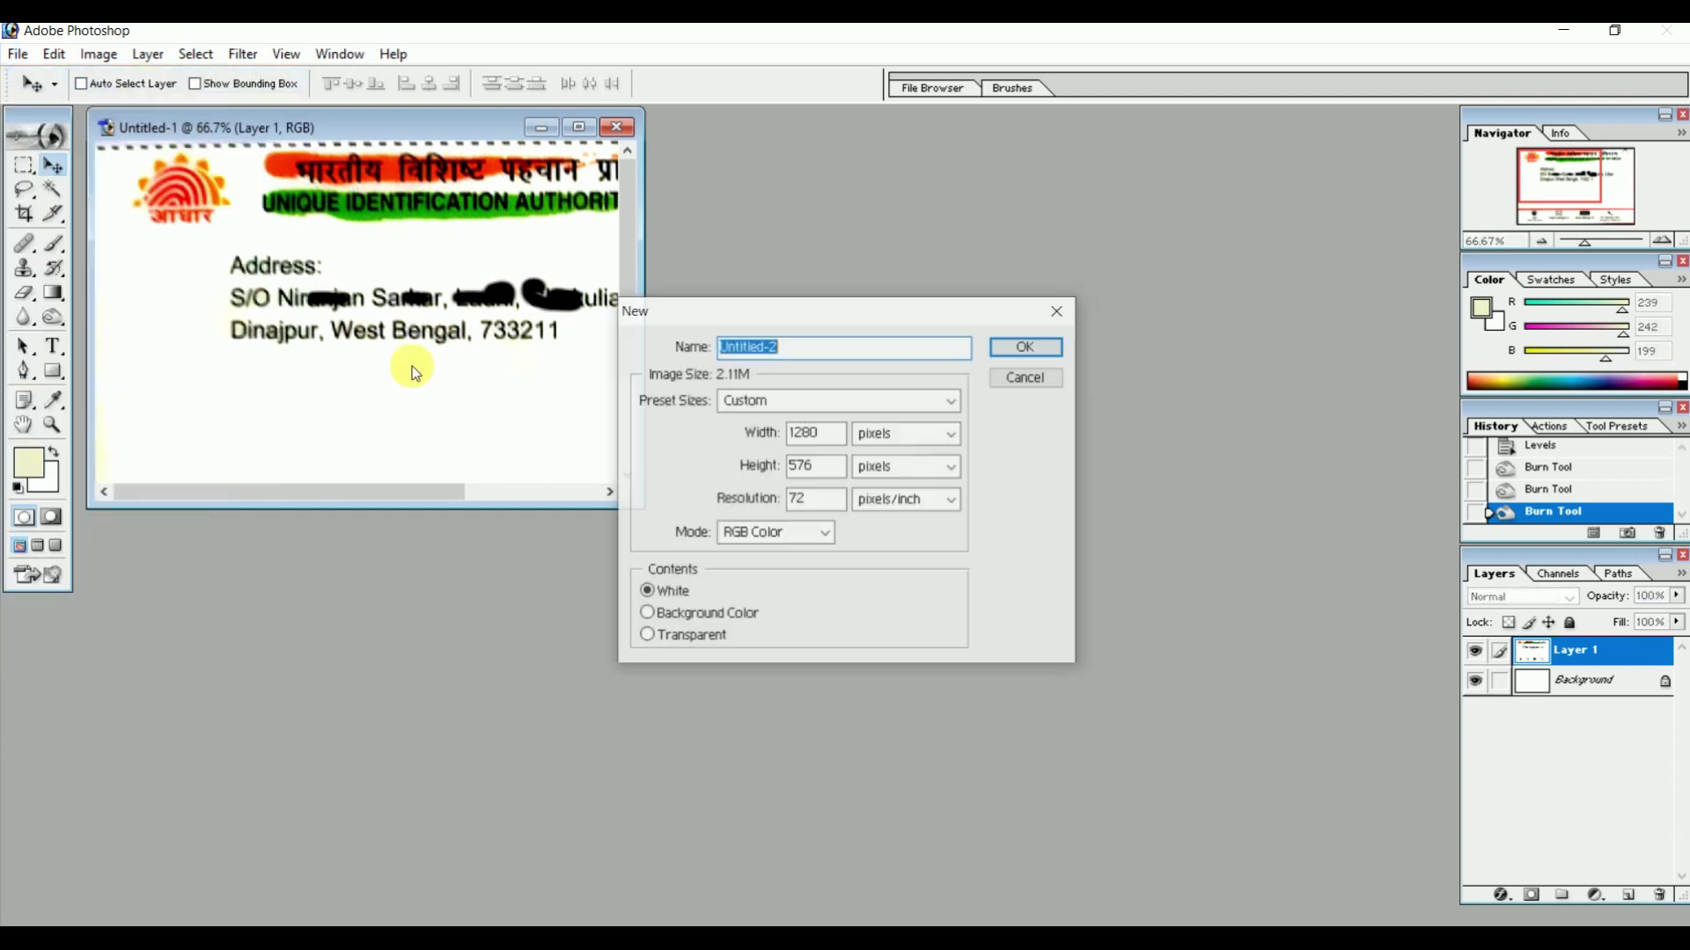
pyautogui.click(763, 401)
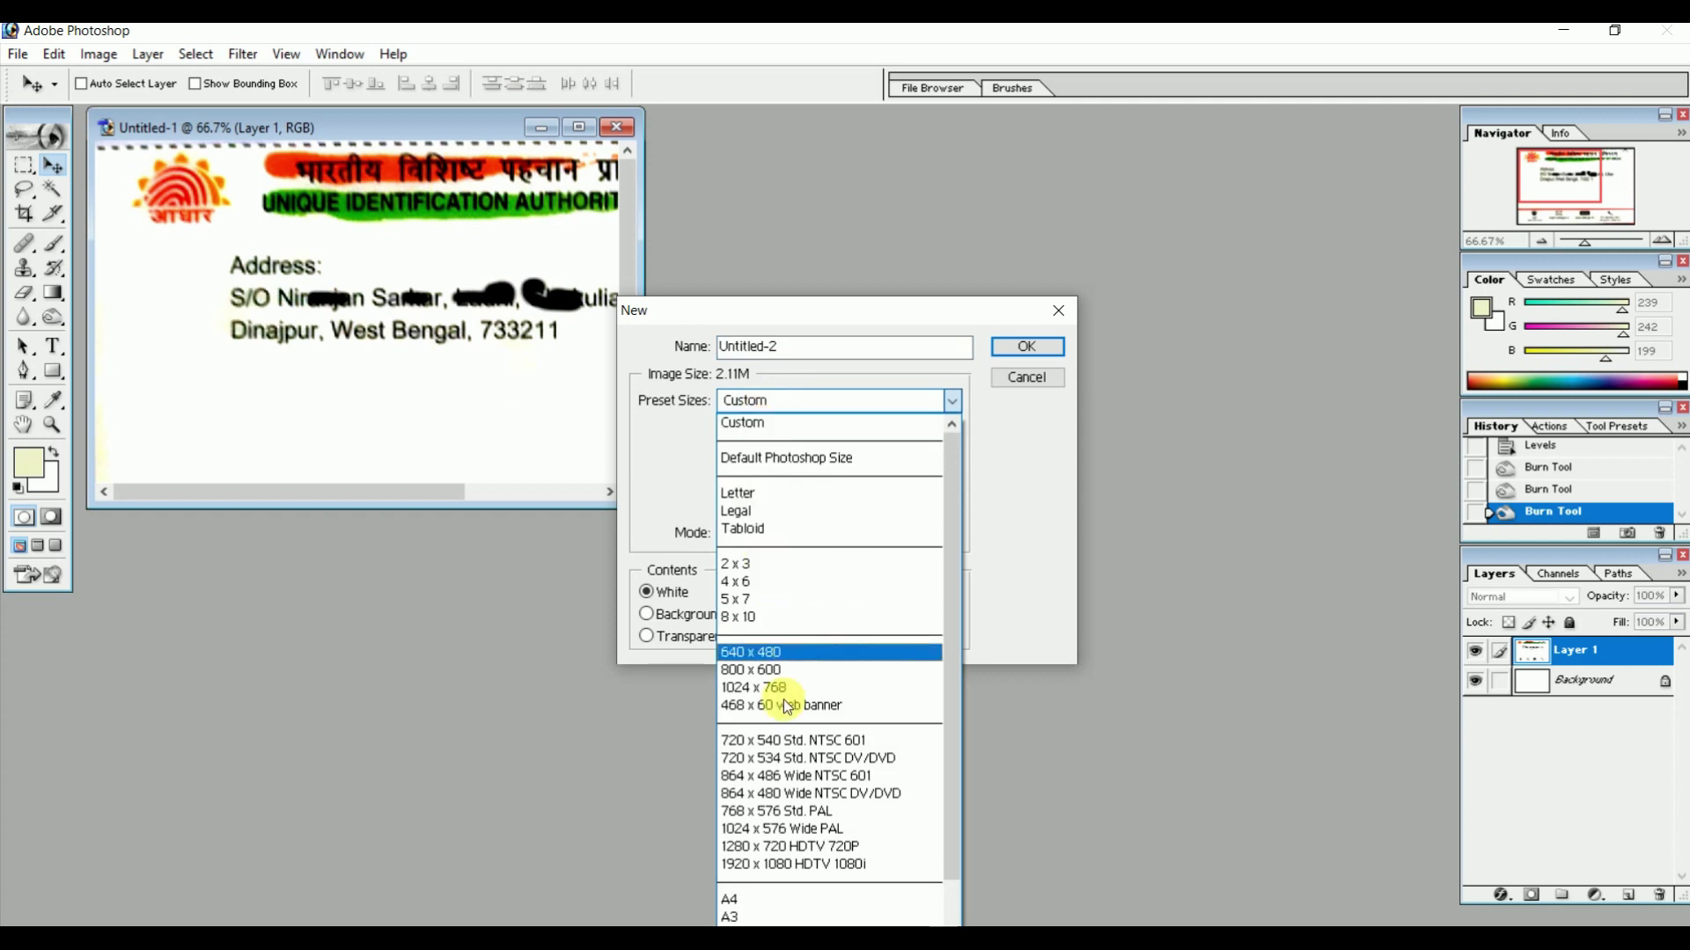
pyautogui.click(807, 899)
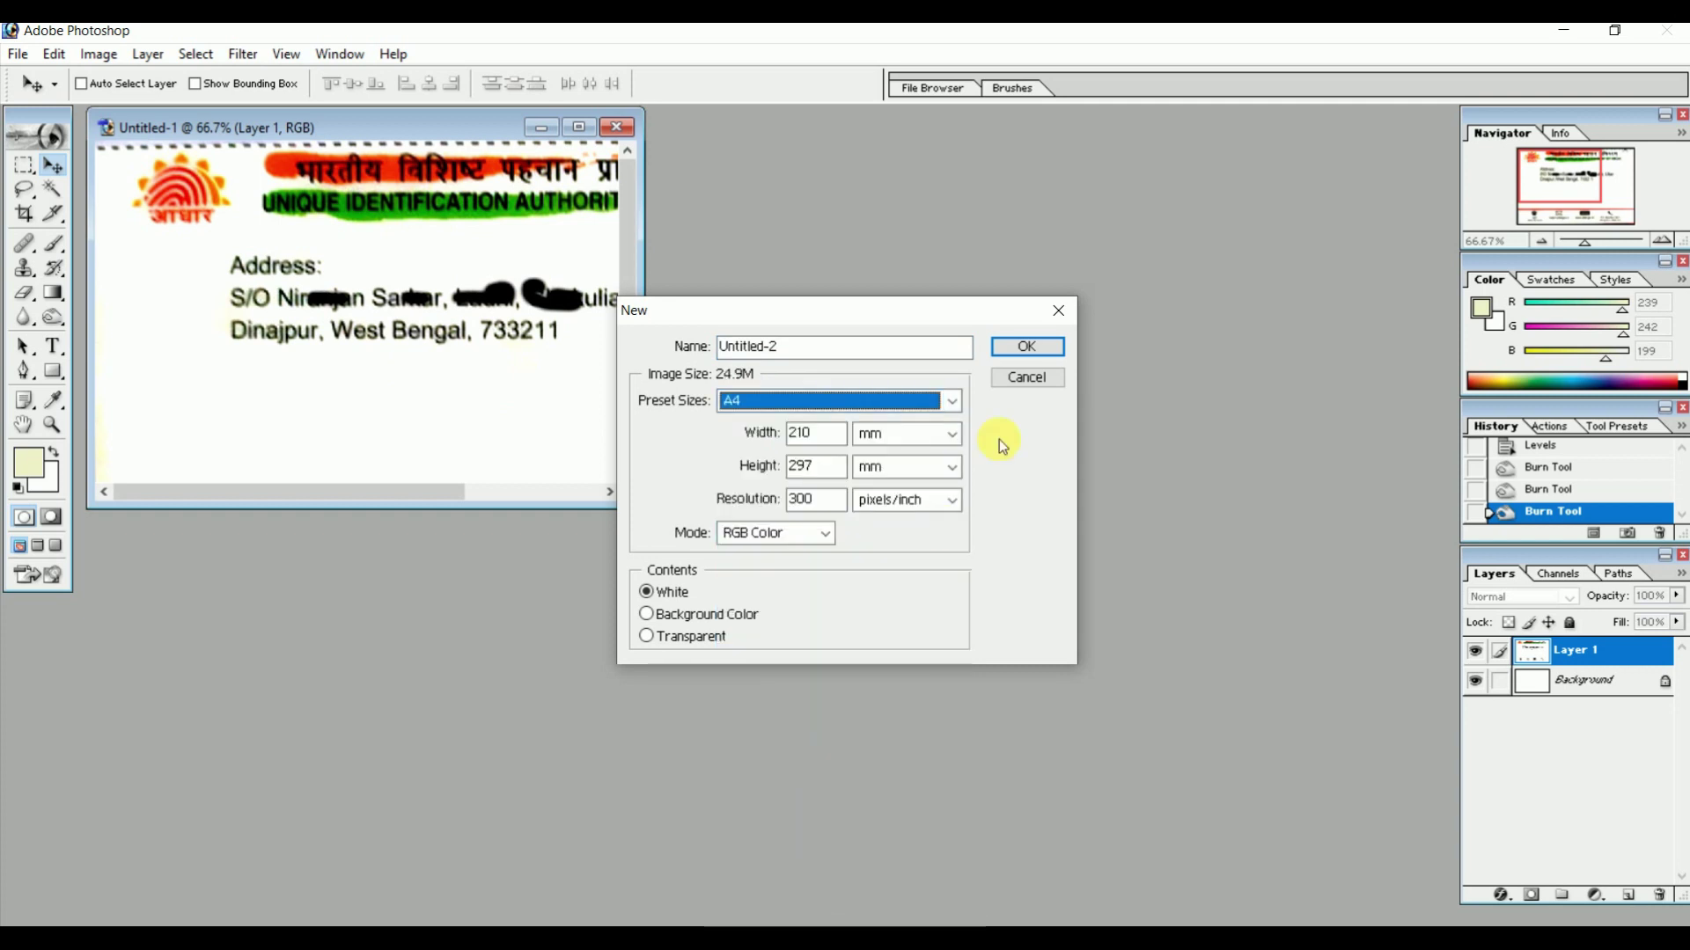
pyautogui.click(1018, 350)
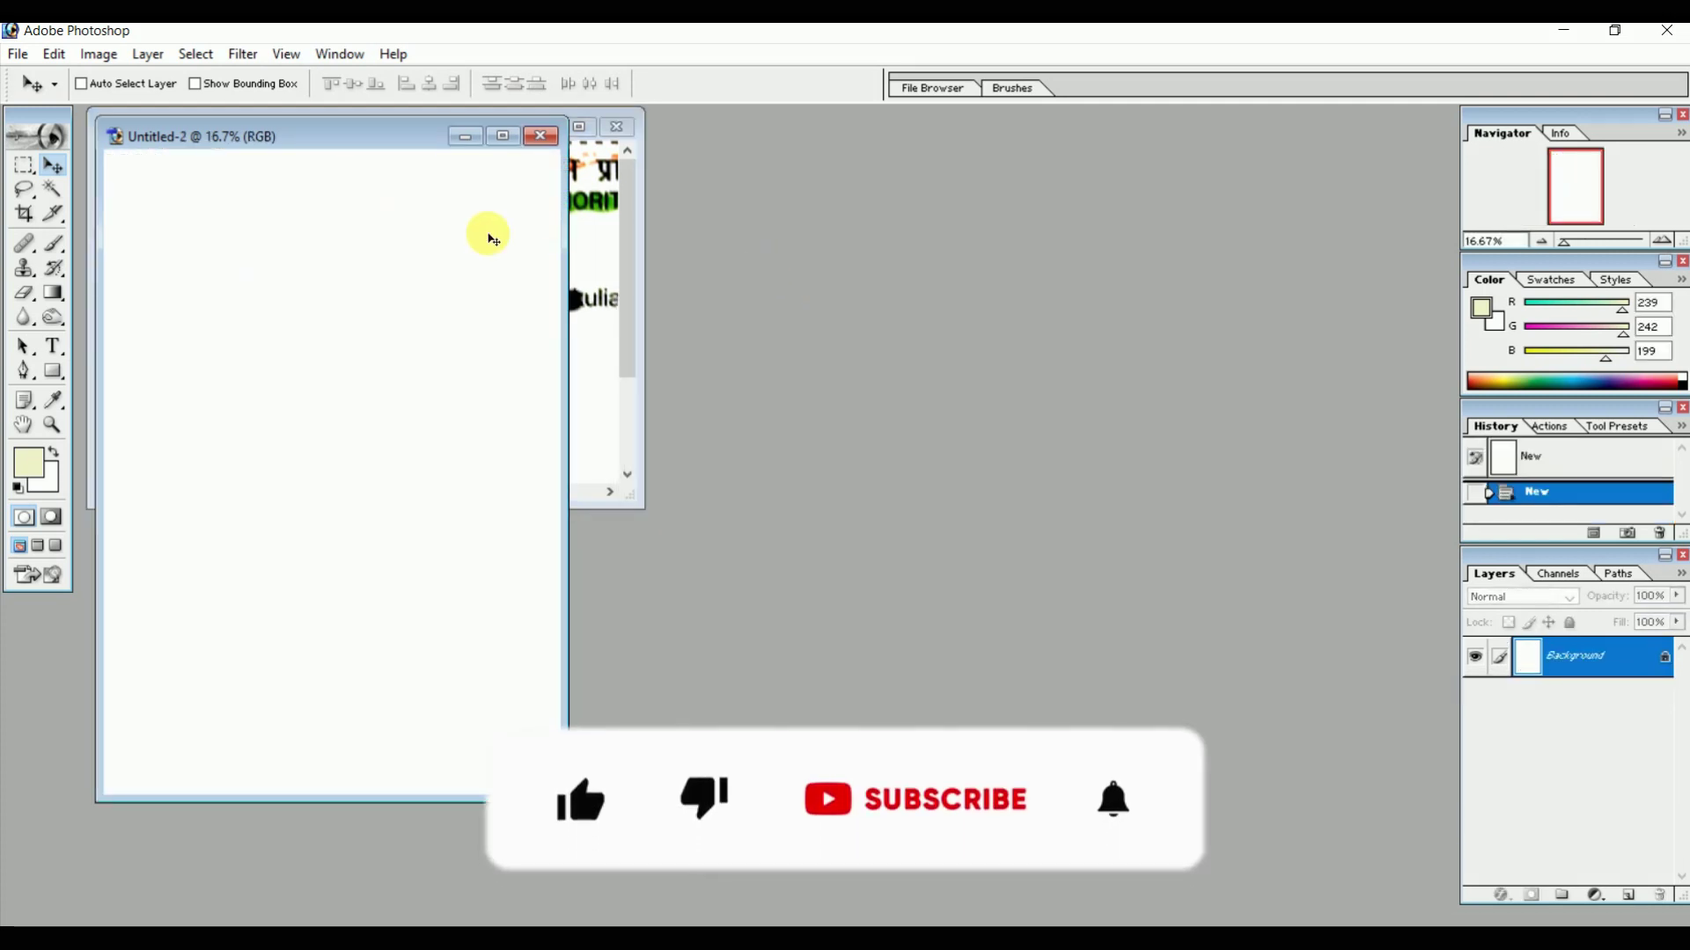
# Move the A4 window aside and select the entire card canvas.
pyautogui.moveTo(385, 142); pyautogui.dragTo(971, 157)
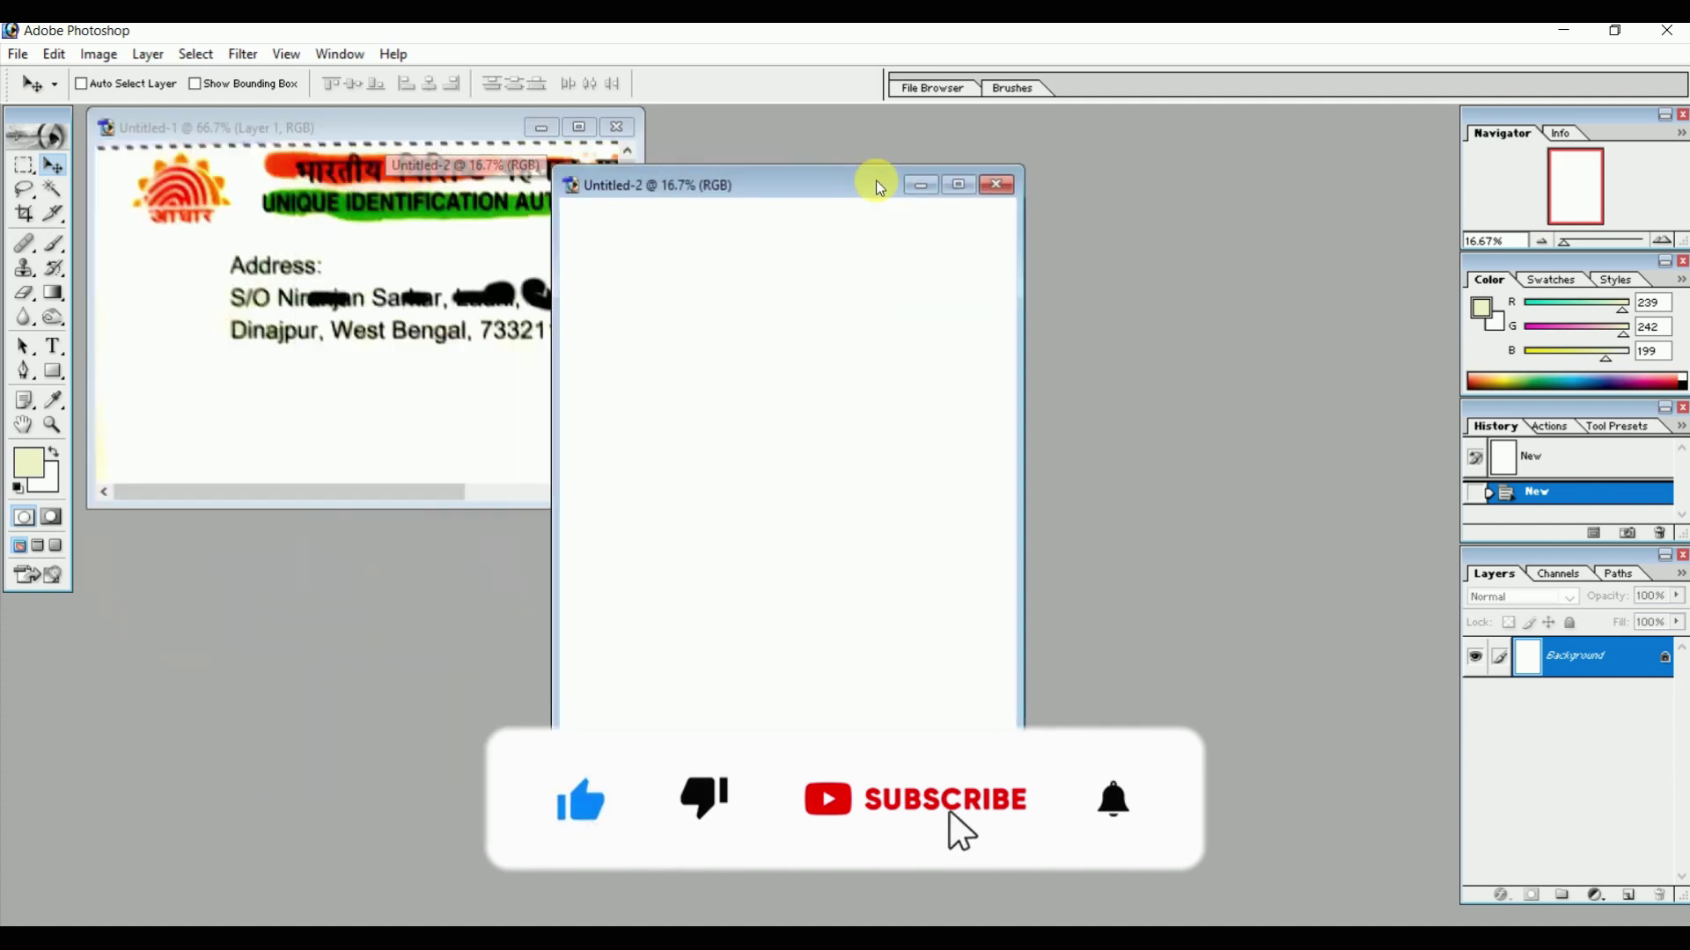
pyautogui.click(294, 233)
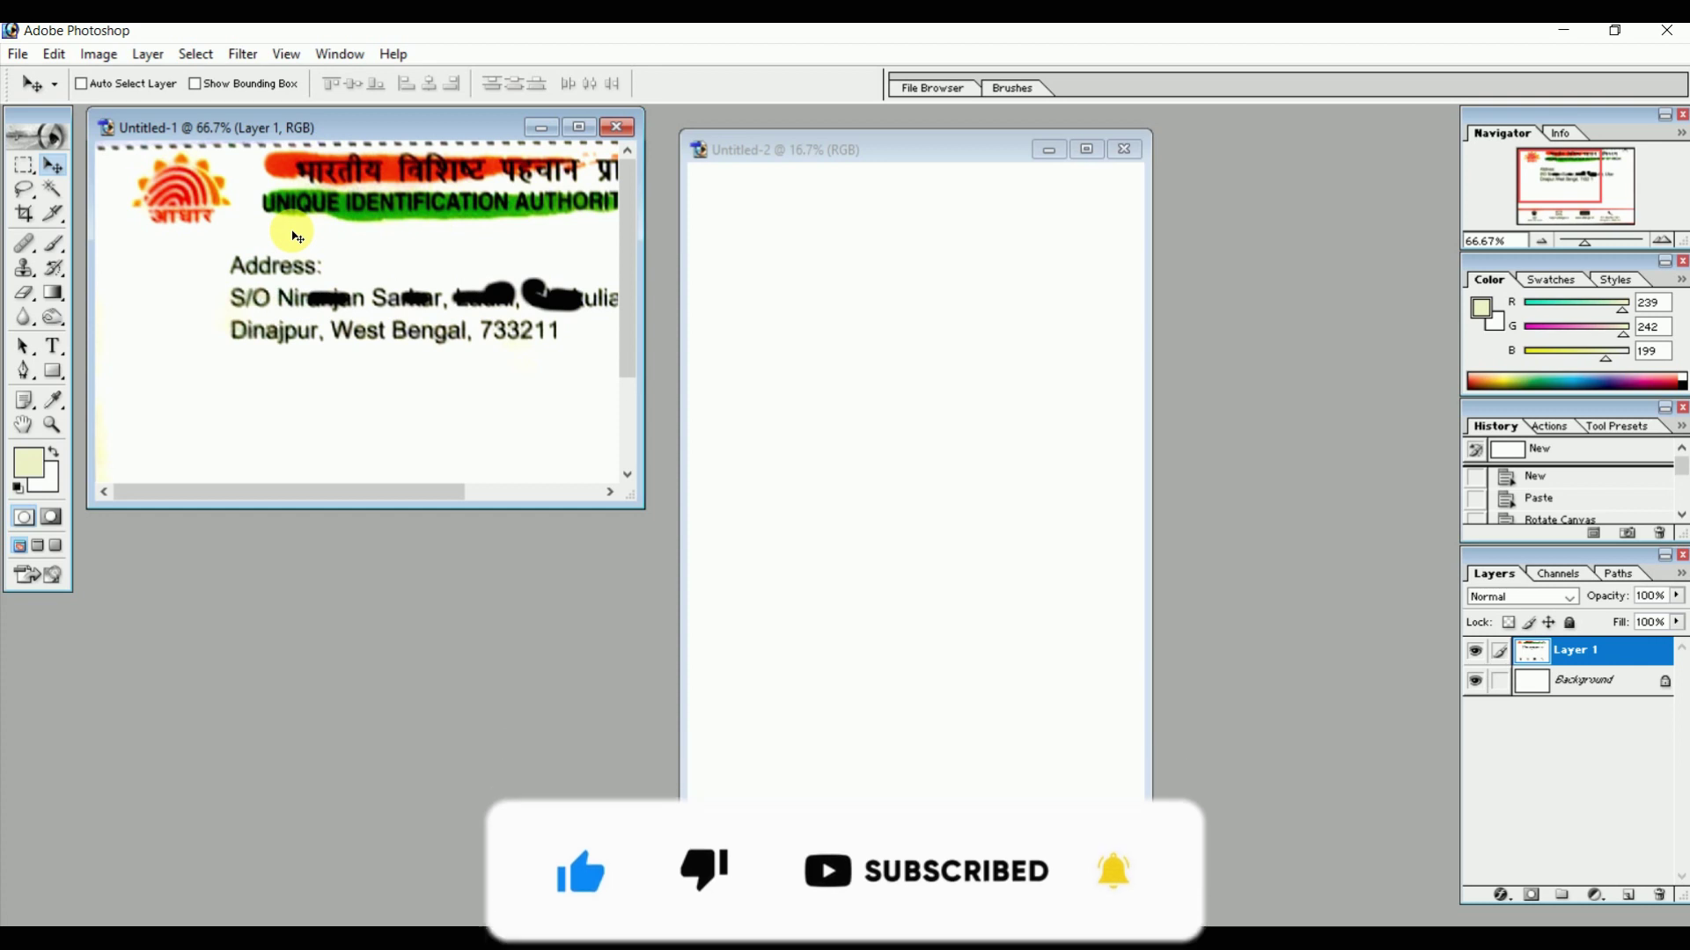
pyautogui.hotkey('ctrl', 'a')
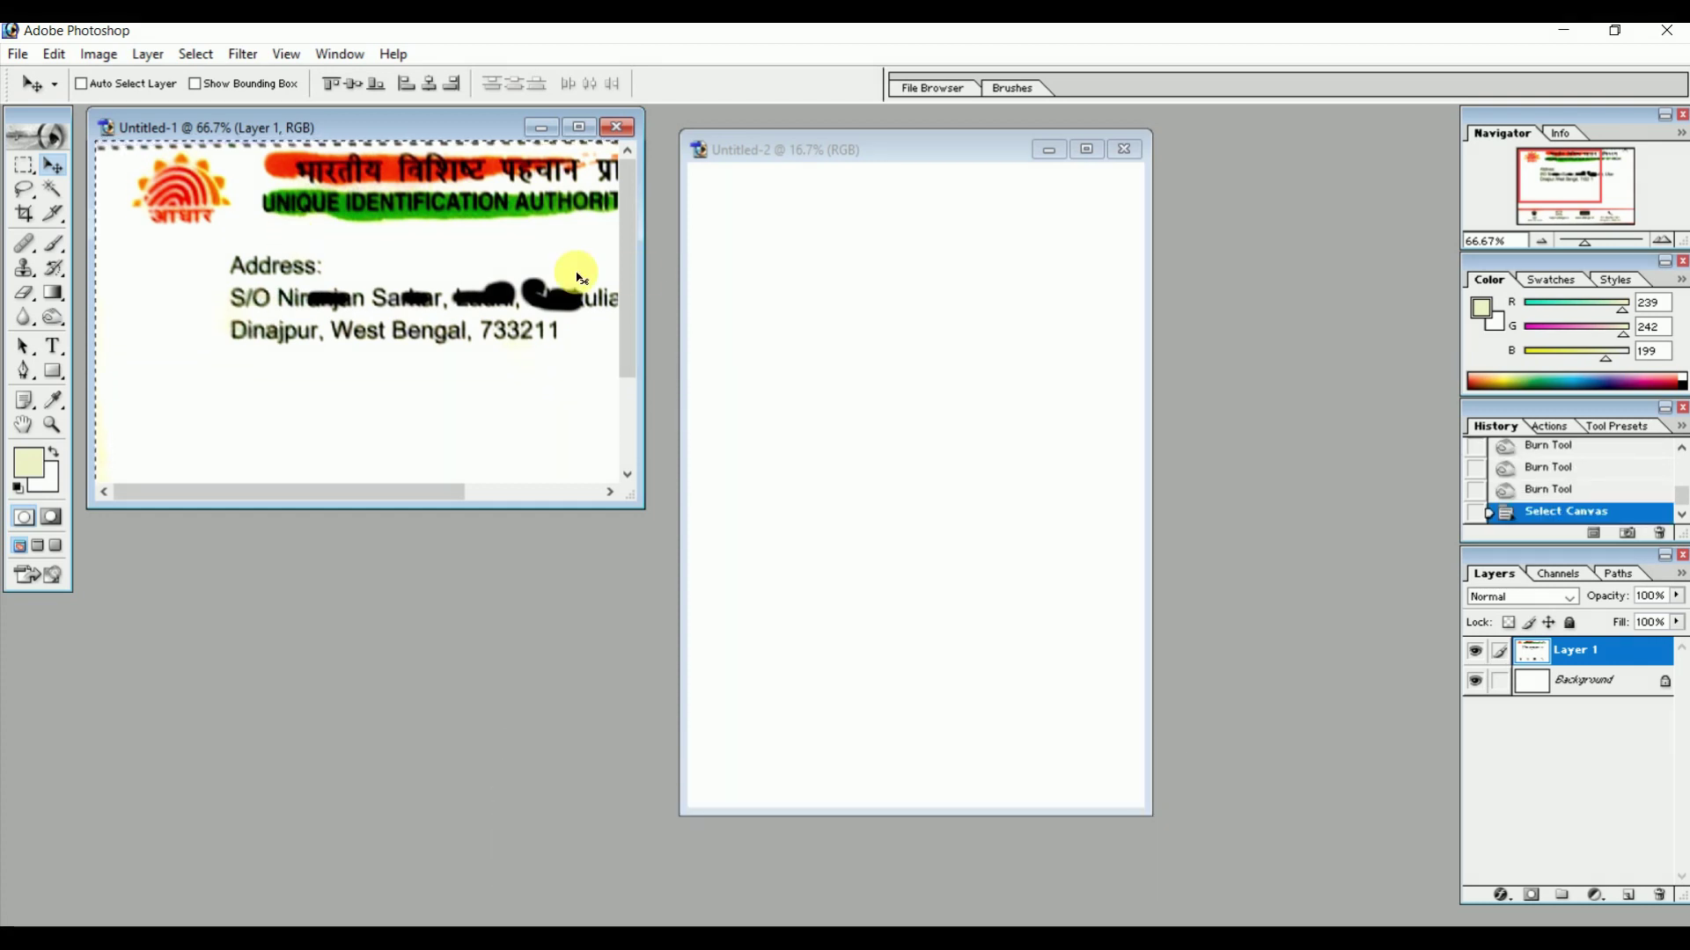
# Move the card-back image onto the A4 page, then return to WhatsApp Web in Chrome.
pyautogui.moveTo(452, 272)
pyautogui.mouseDown()
pyautogui.moveTo(907, 410)
pyautogui.moveTo(930, 482)
pyautogui.mouseUp()
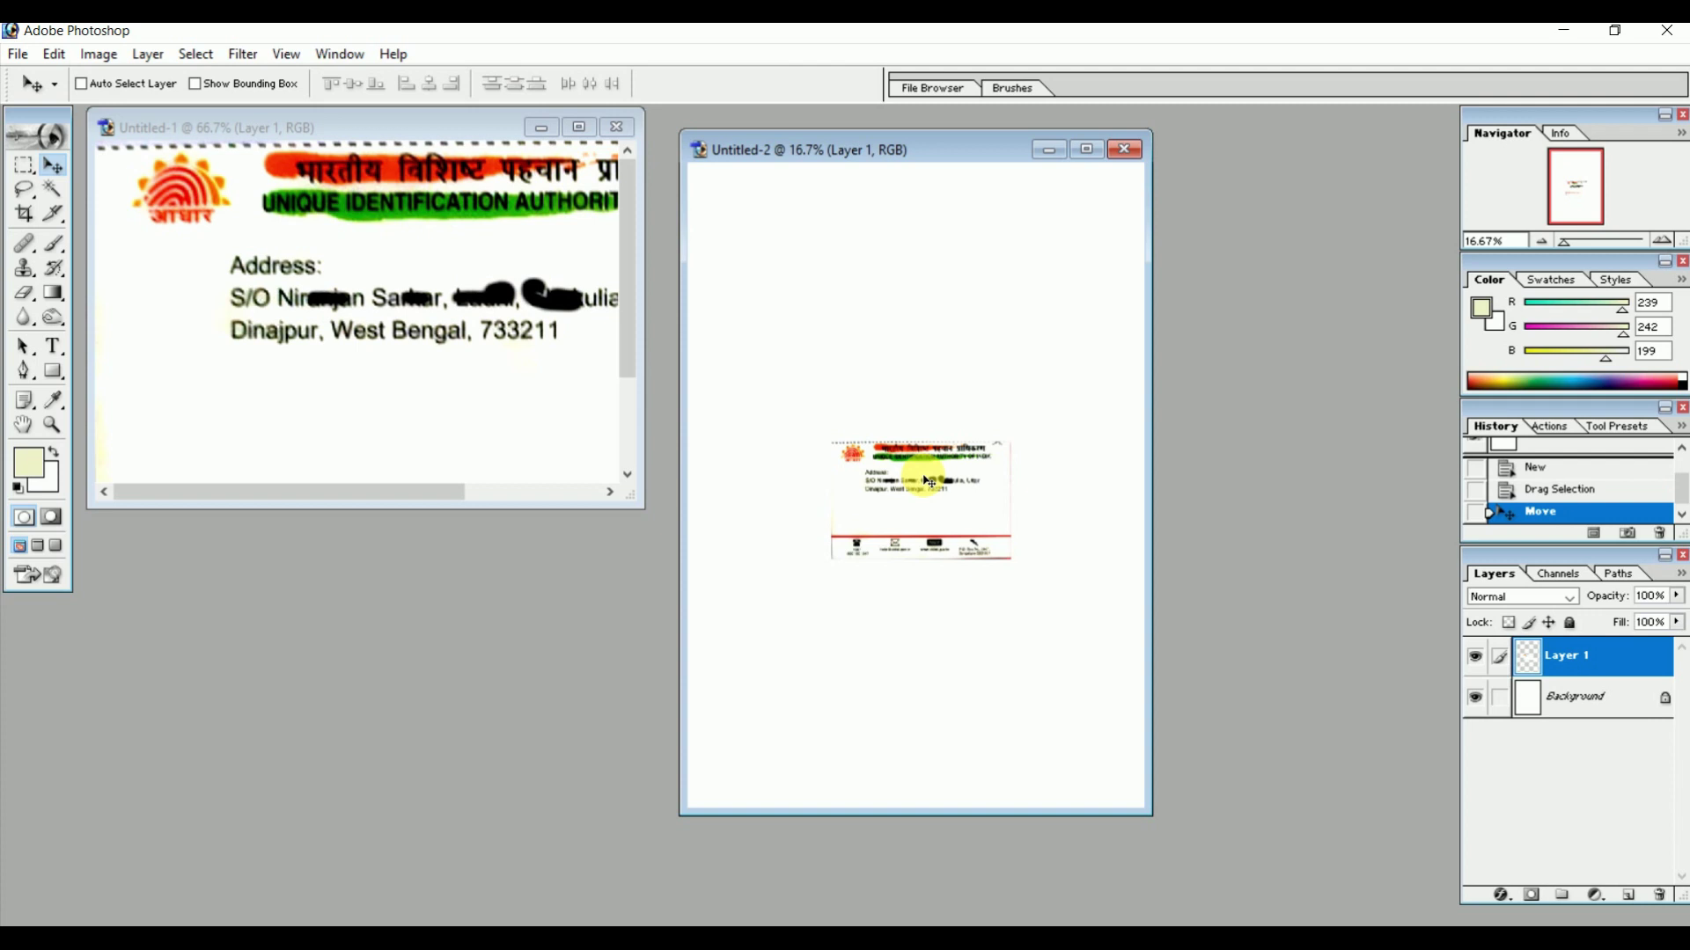
pyautogui.click(462, 355)
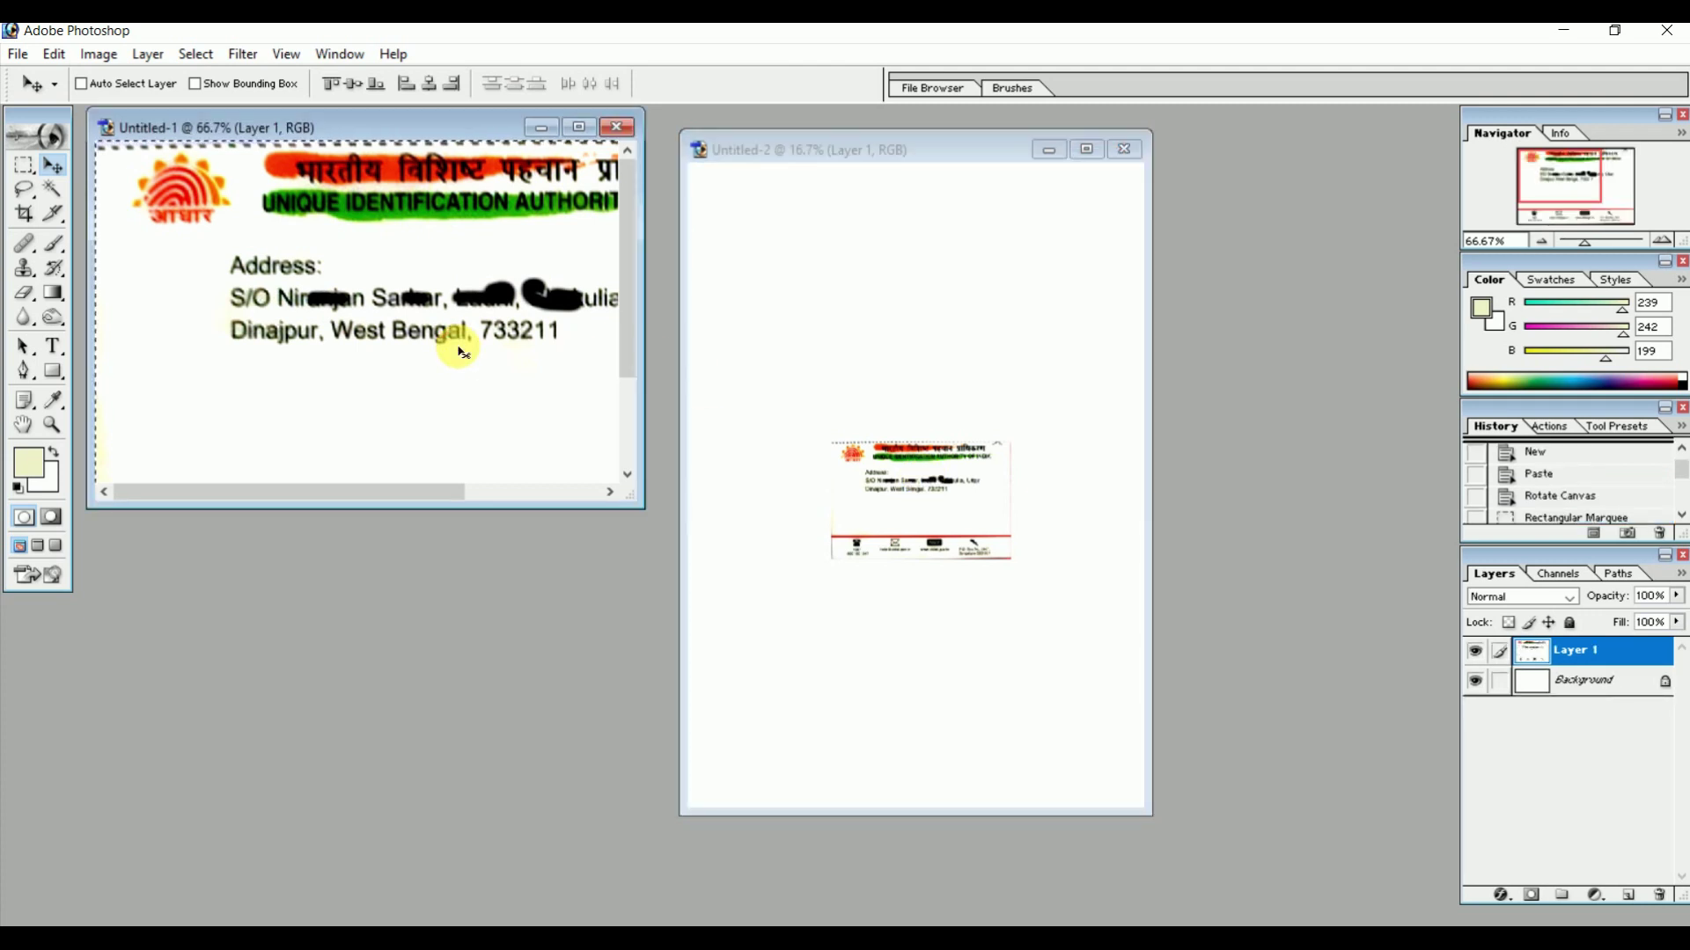
pyautogui.hscroll(2, 462, 352)
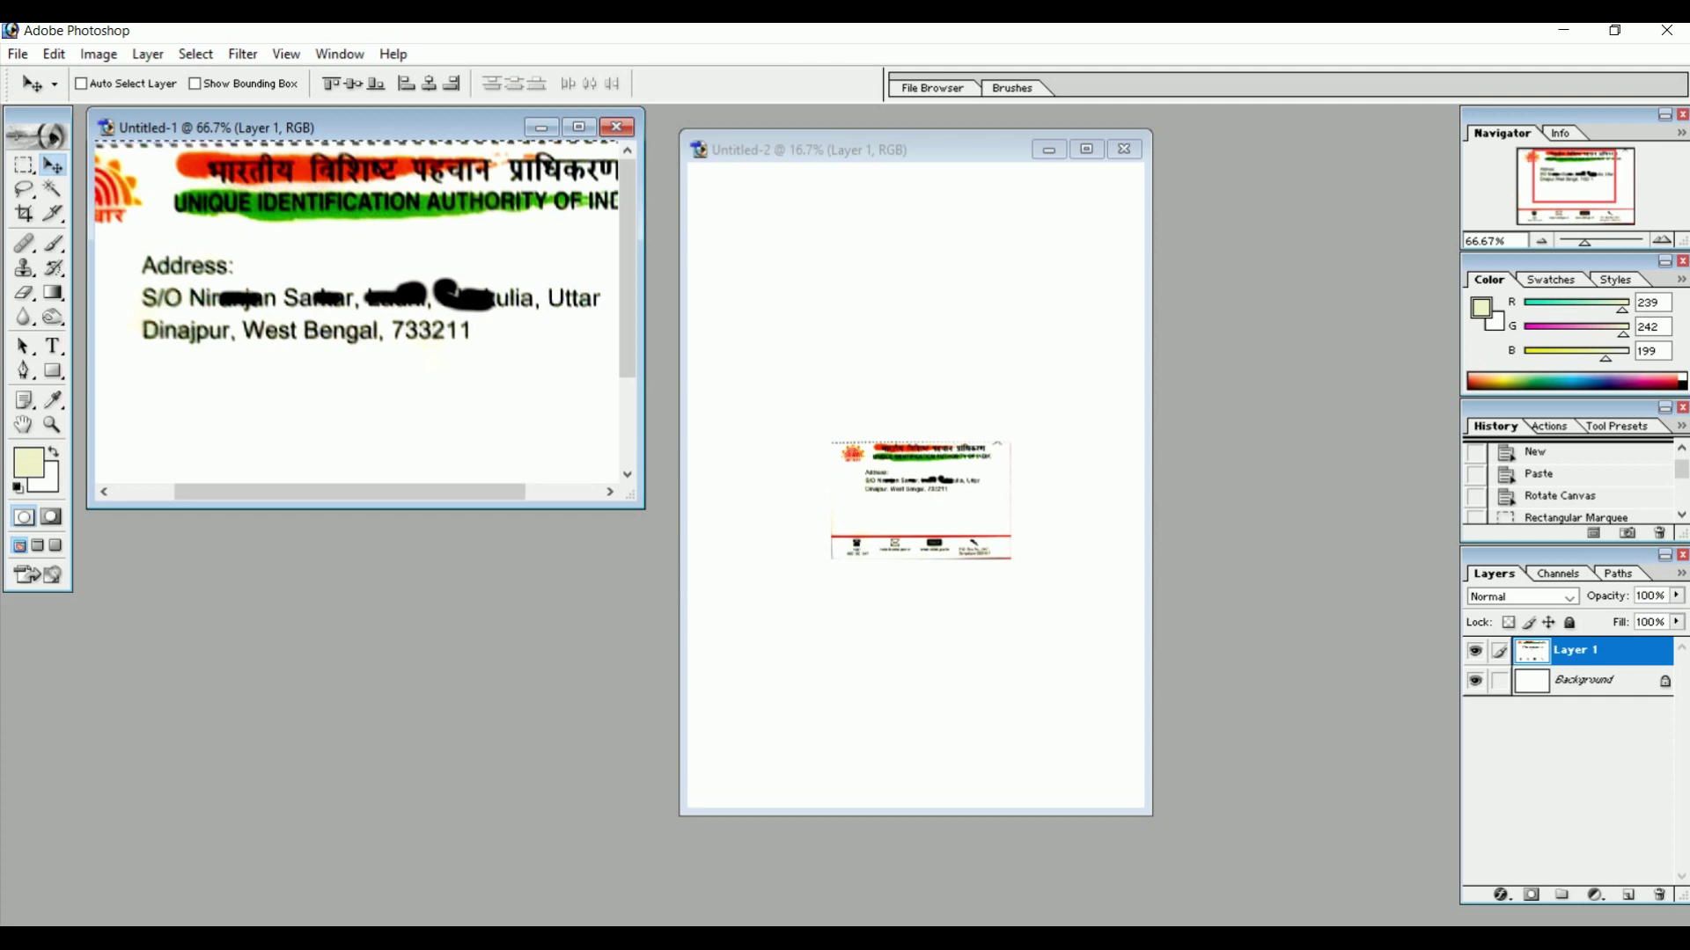
pyautogui.click(666, 847)
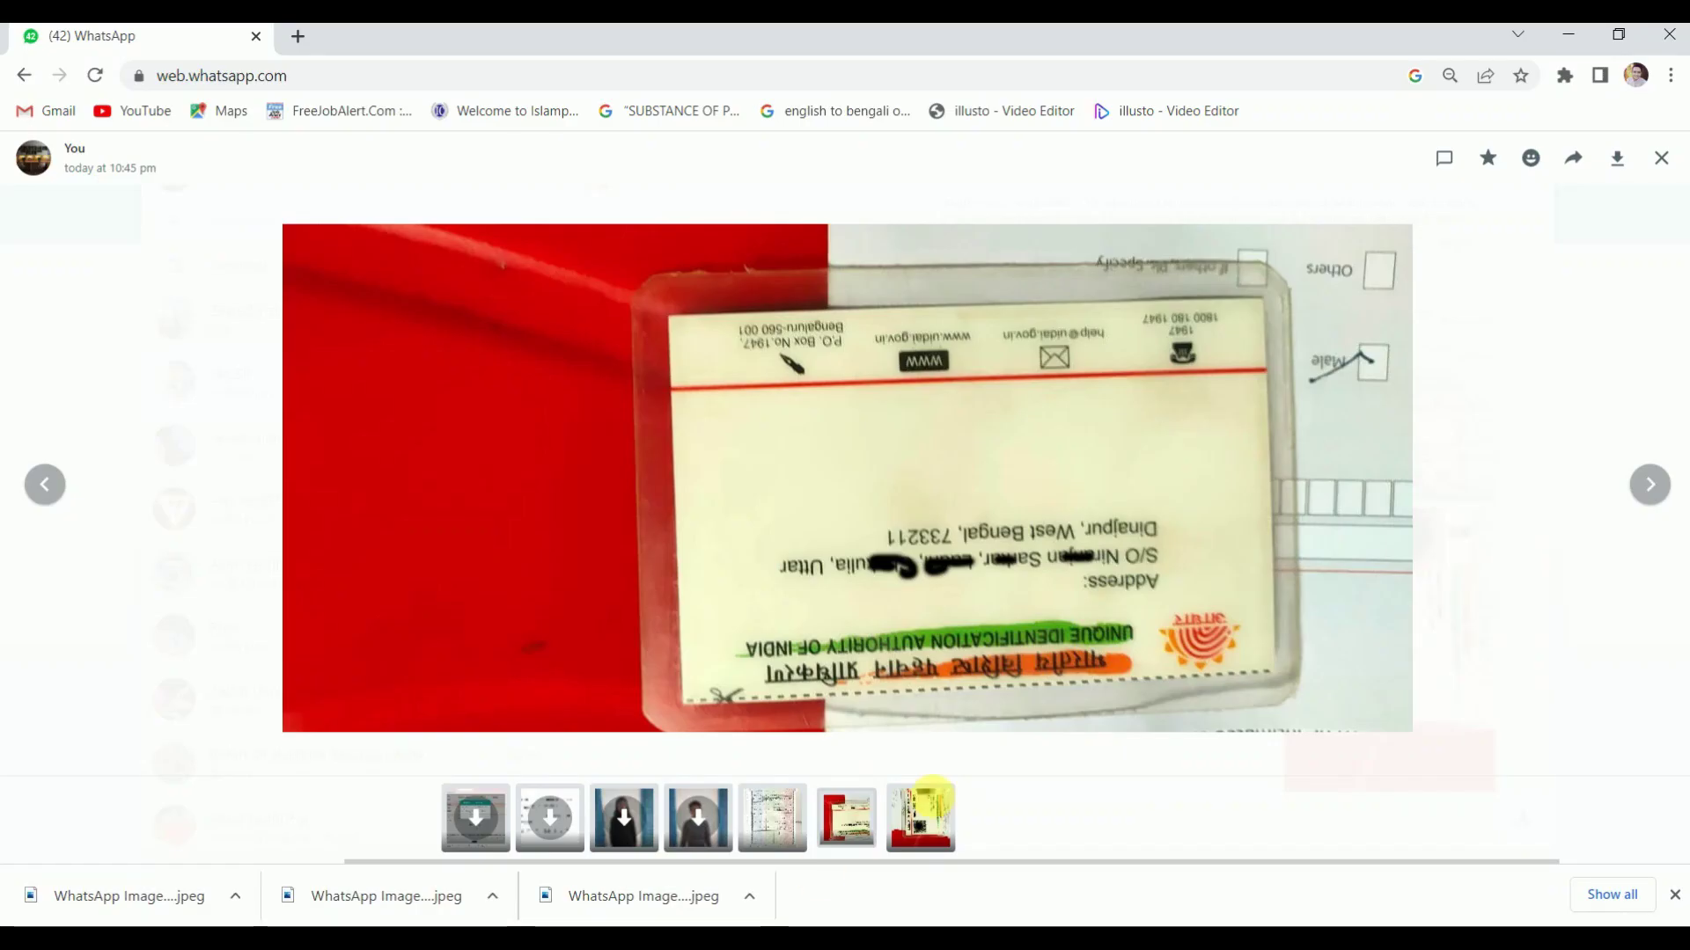
# Show the card-front photo in WhatsApp Web and copy the image.
pyautogui.click(924, 823)
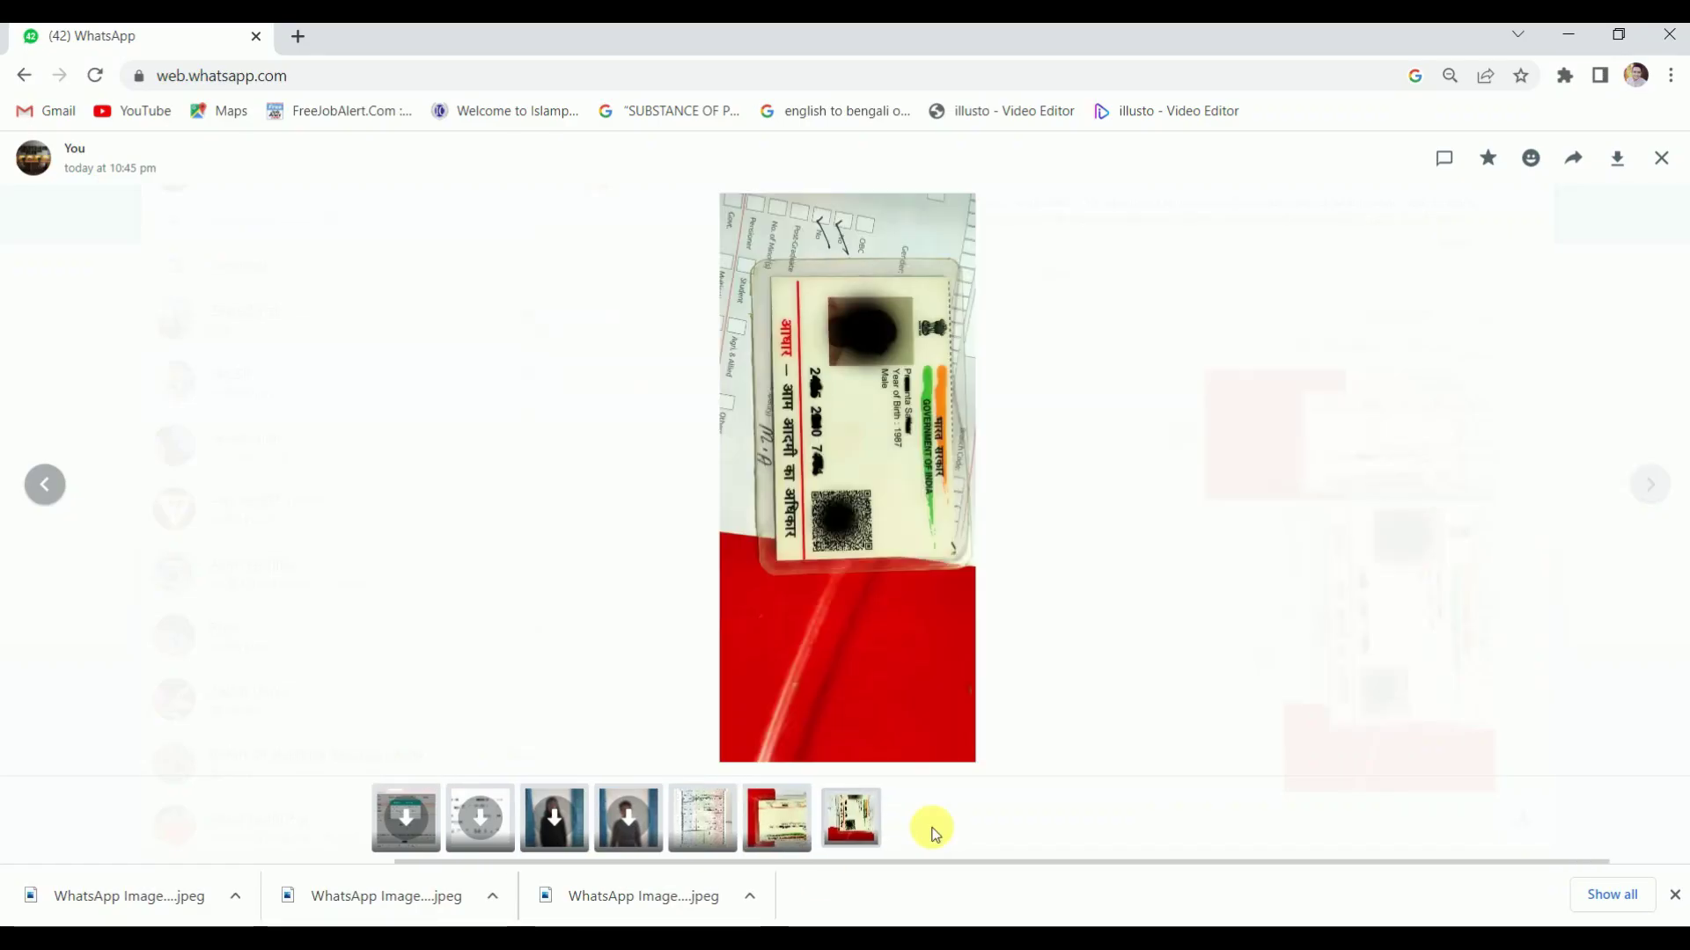
pyautogui.rightClick(867, 388)
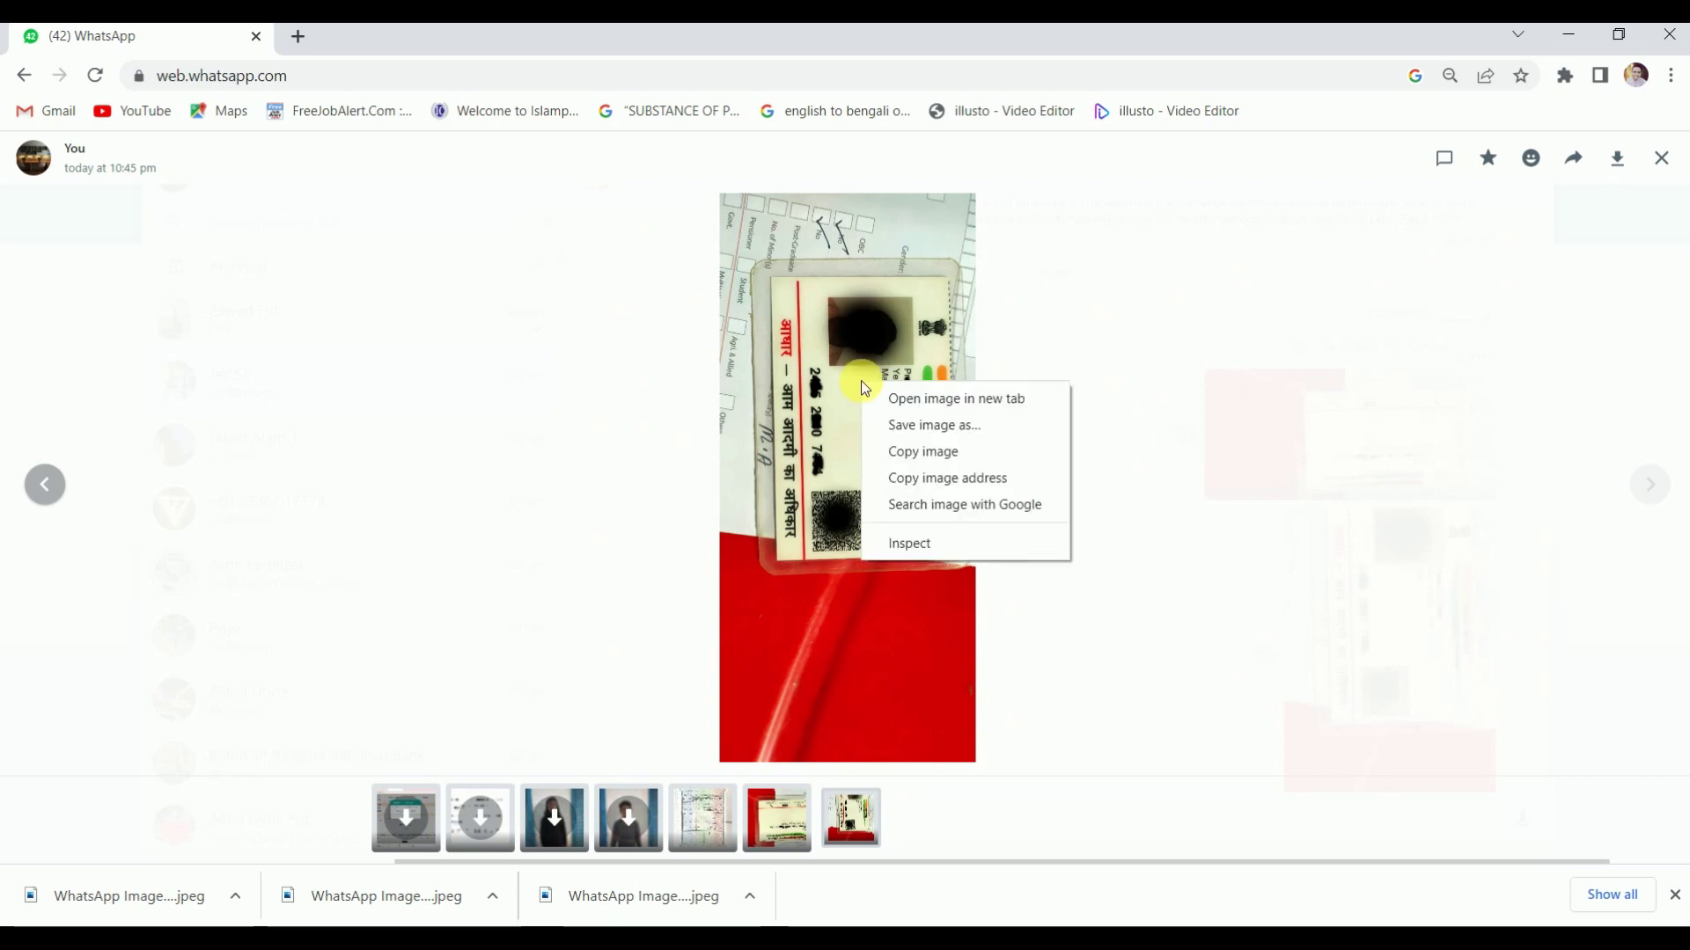
pyautogui.click(911, 453)
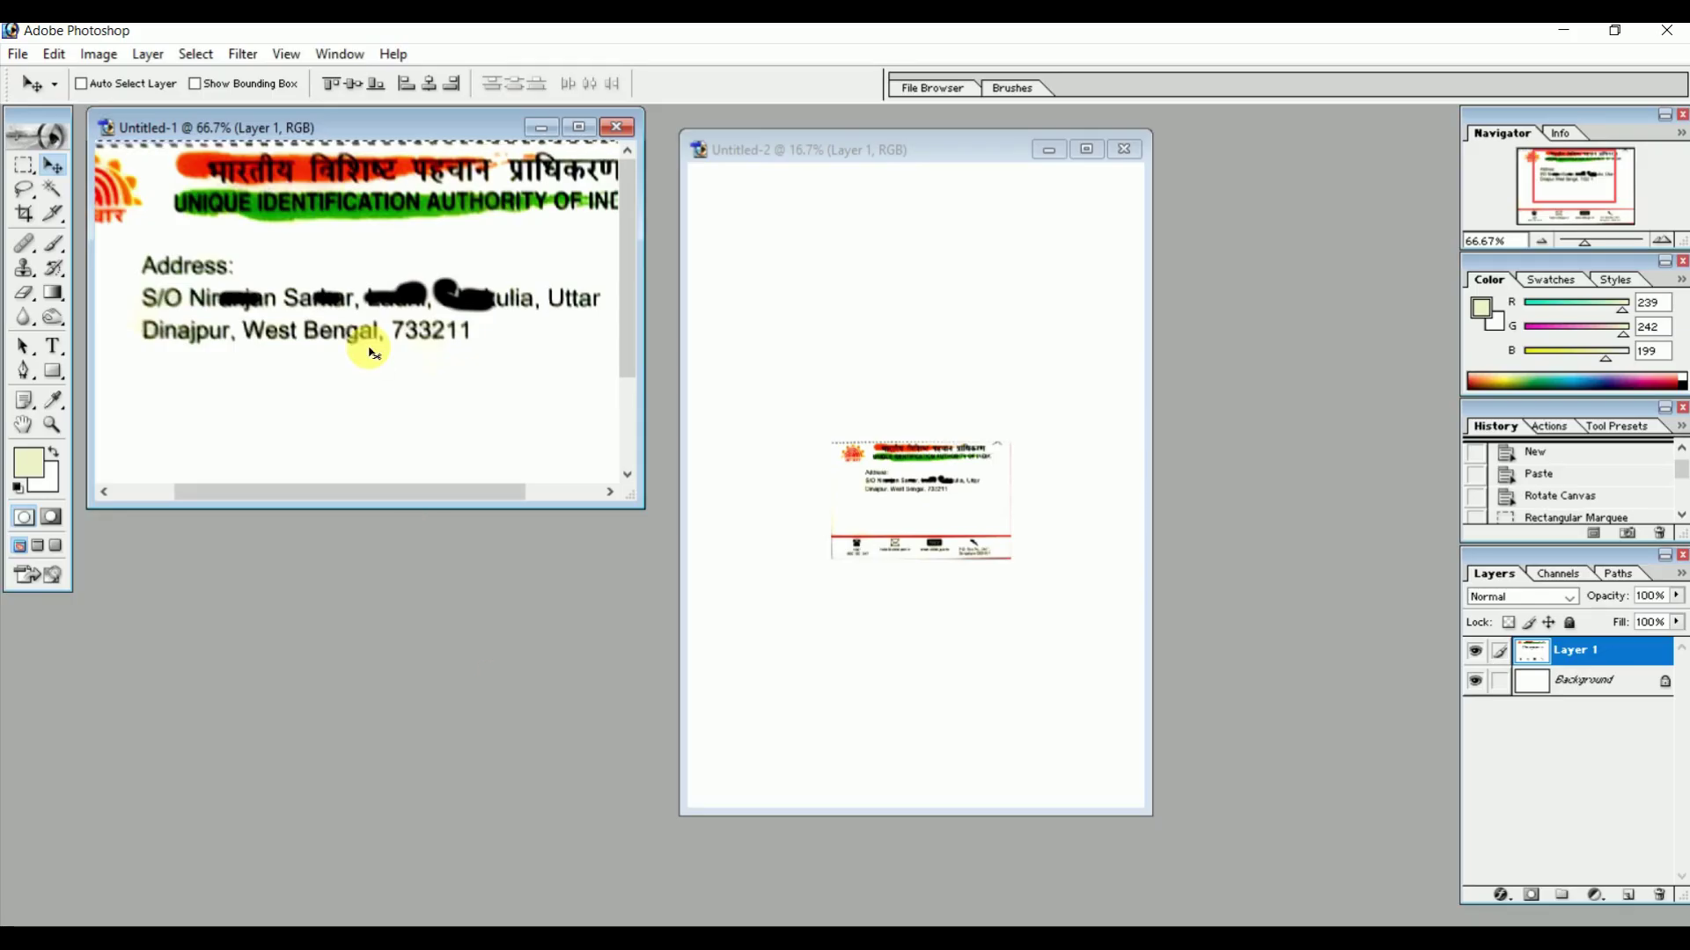
# Paste the card-front photo into the card document as Layer 2 and shift it up-left on the canvas.
pyautogui.hotkey('ctrl', 'v')
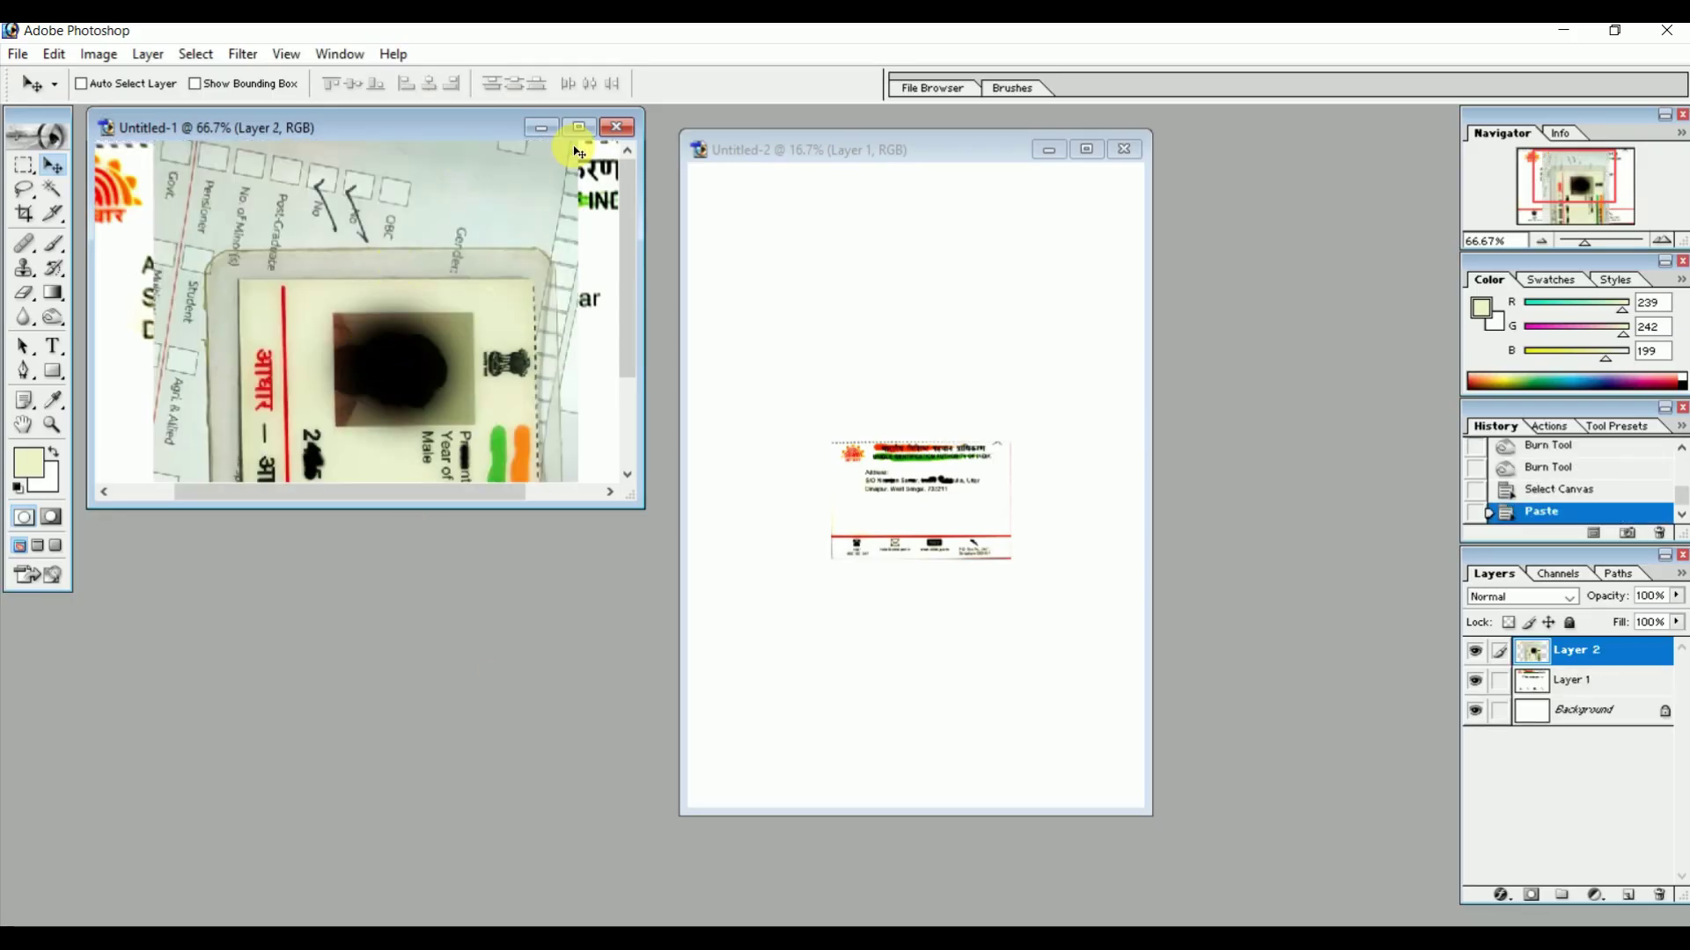
pyautogui.click(578, 127)
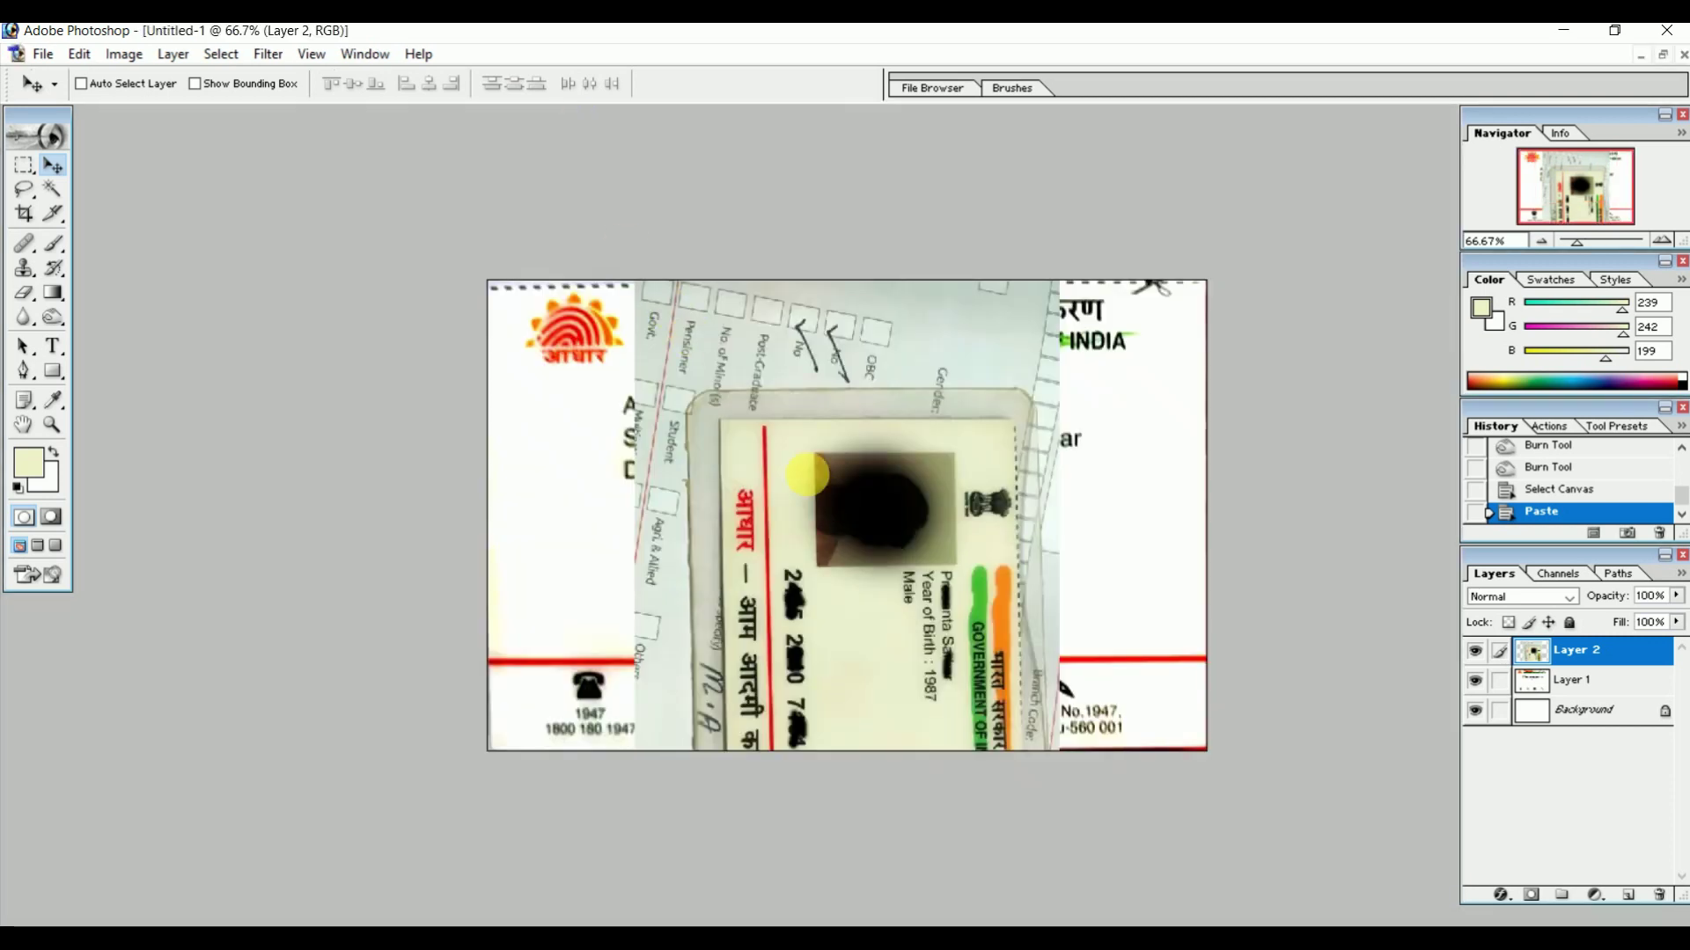
pyautogui.moveTo(829, 500); pyautogui.dragTo(783, 375)
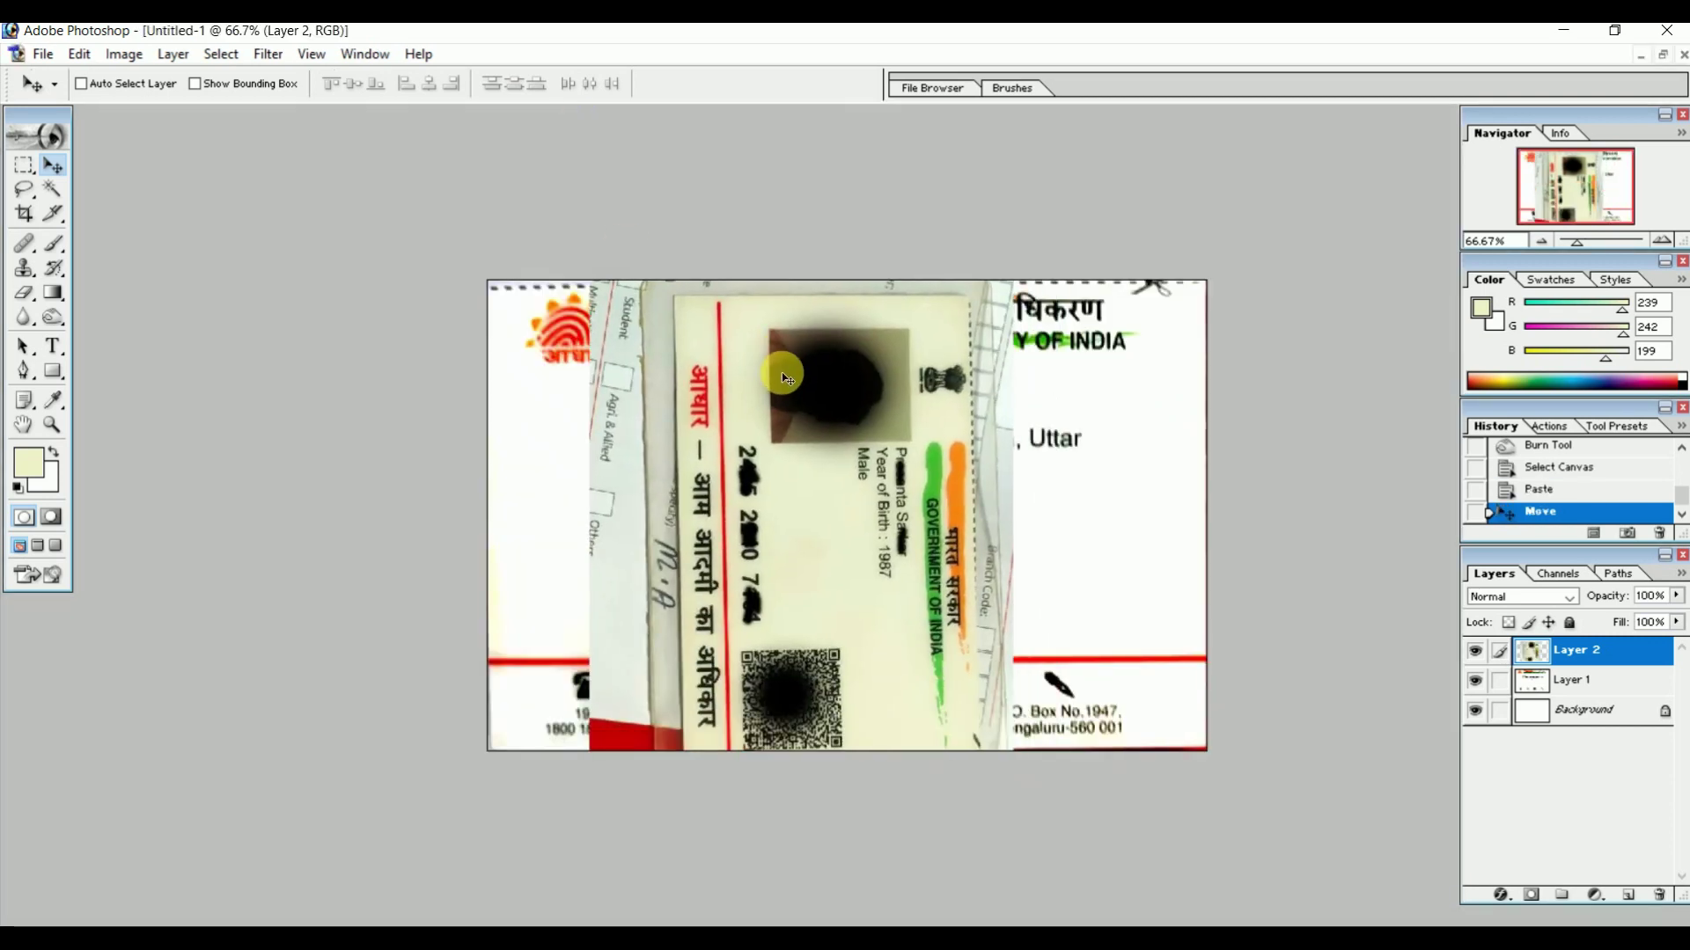
pyautogui.hotkey('ctrl', 't')
pyautogui.rightClick(852, 338)
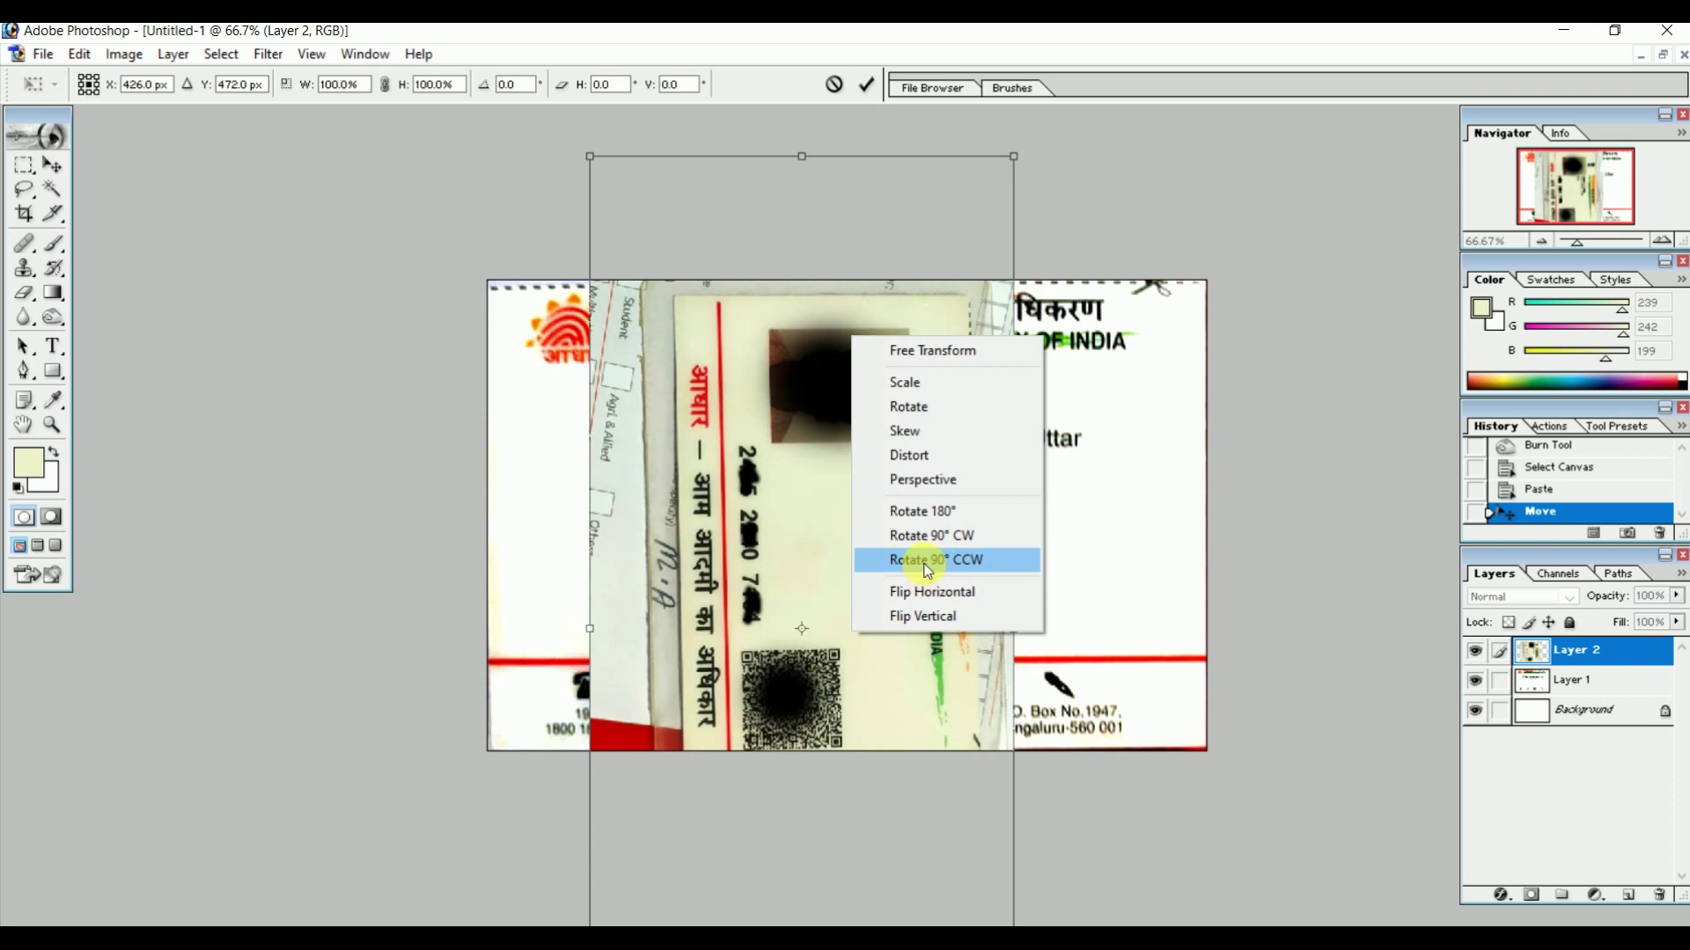
# Rotate the front photo 90° counter-clockwise and scale it up to cover the card canvas.
pyautogui.click(926, 561)
pyautogui.moveTo(890, 388); pyautogui.dragTo(863, 381)
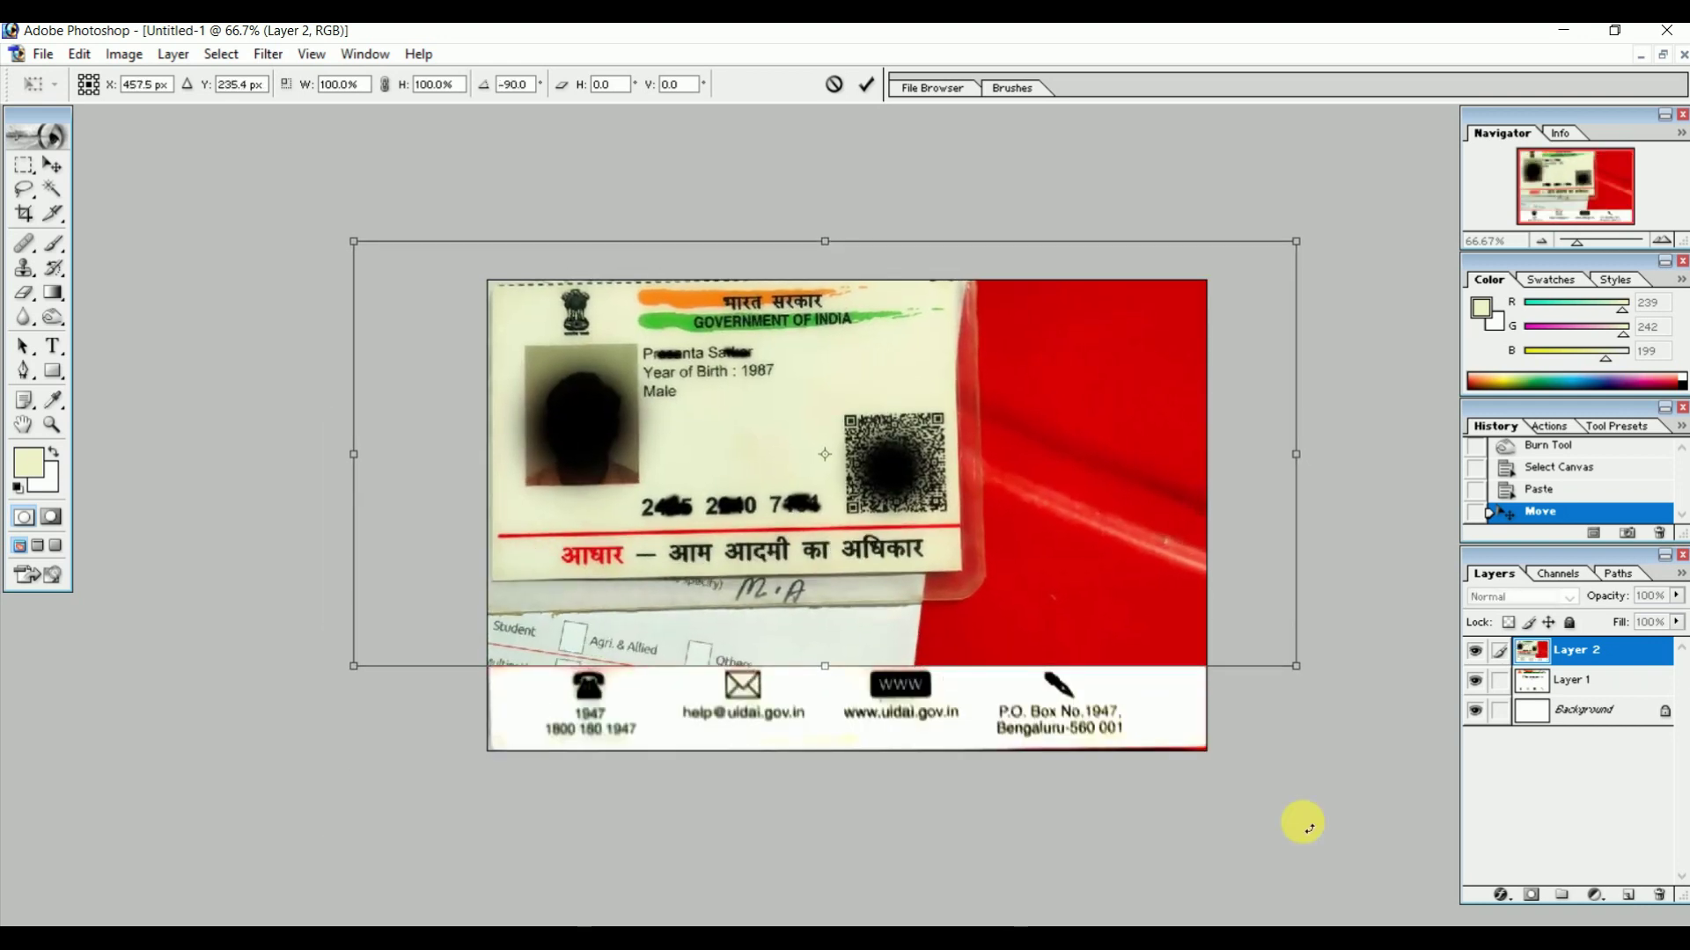
pyautogui.moveTo(1293, 671)
pyautogui.mouseDown()
pyautogui.moveTo(1396, 837)
pyautogui.moveTo(1584, 871)
pyautogui.mouseUp()
pyautogui.press('Return')
pyautogui.hotkey('ctrl', 'a')
pyautogui.hotkey('ctrl', 't')
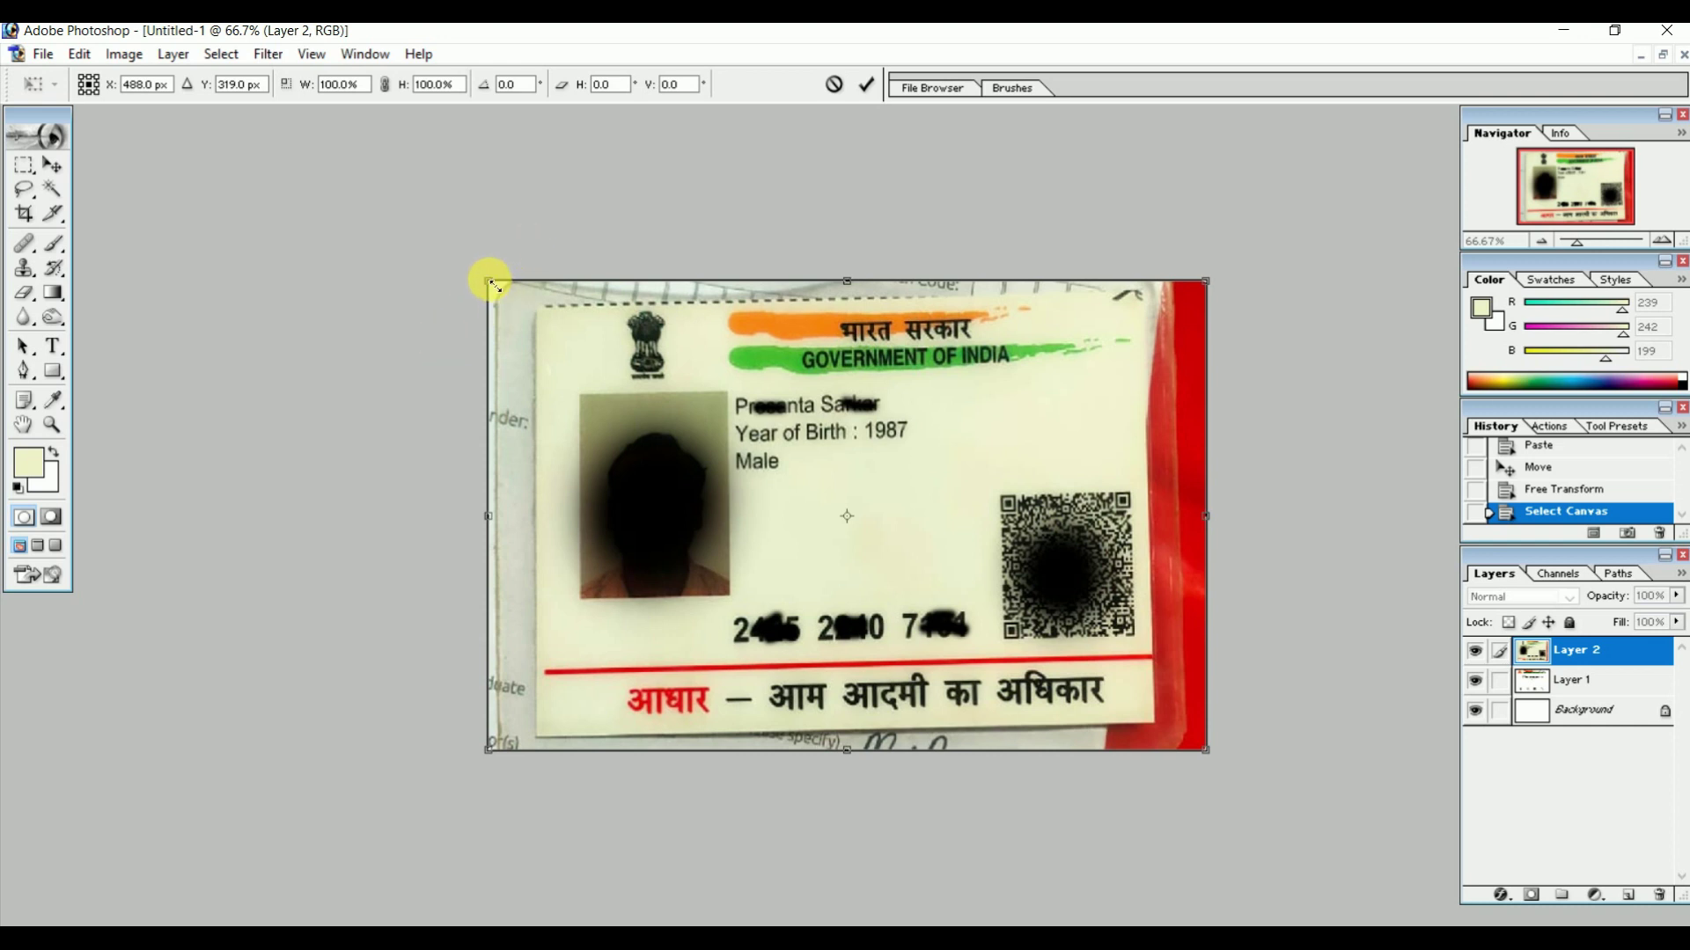
# Pull all four transform corners outward so the card front sits square with the canvas edges.
pyautogui.moveTo(493, 282); pyautogui.dragTo(431, 251)
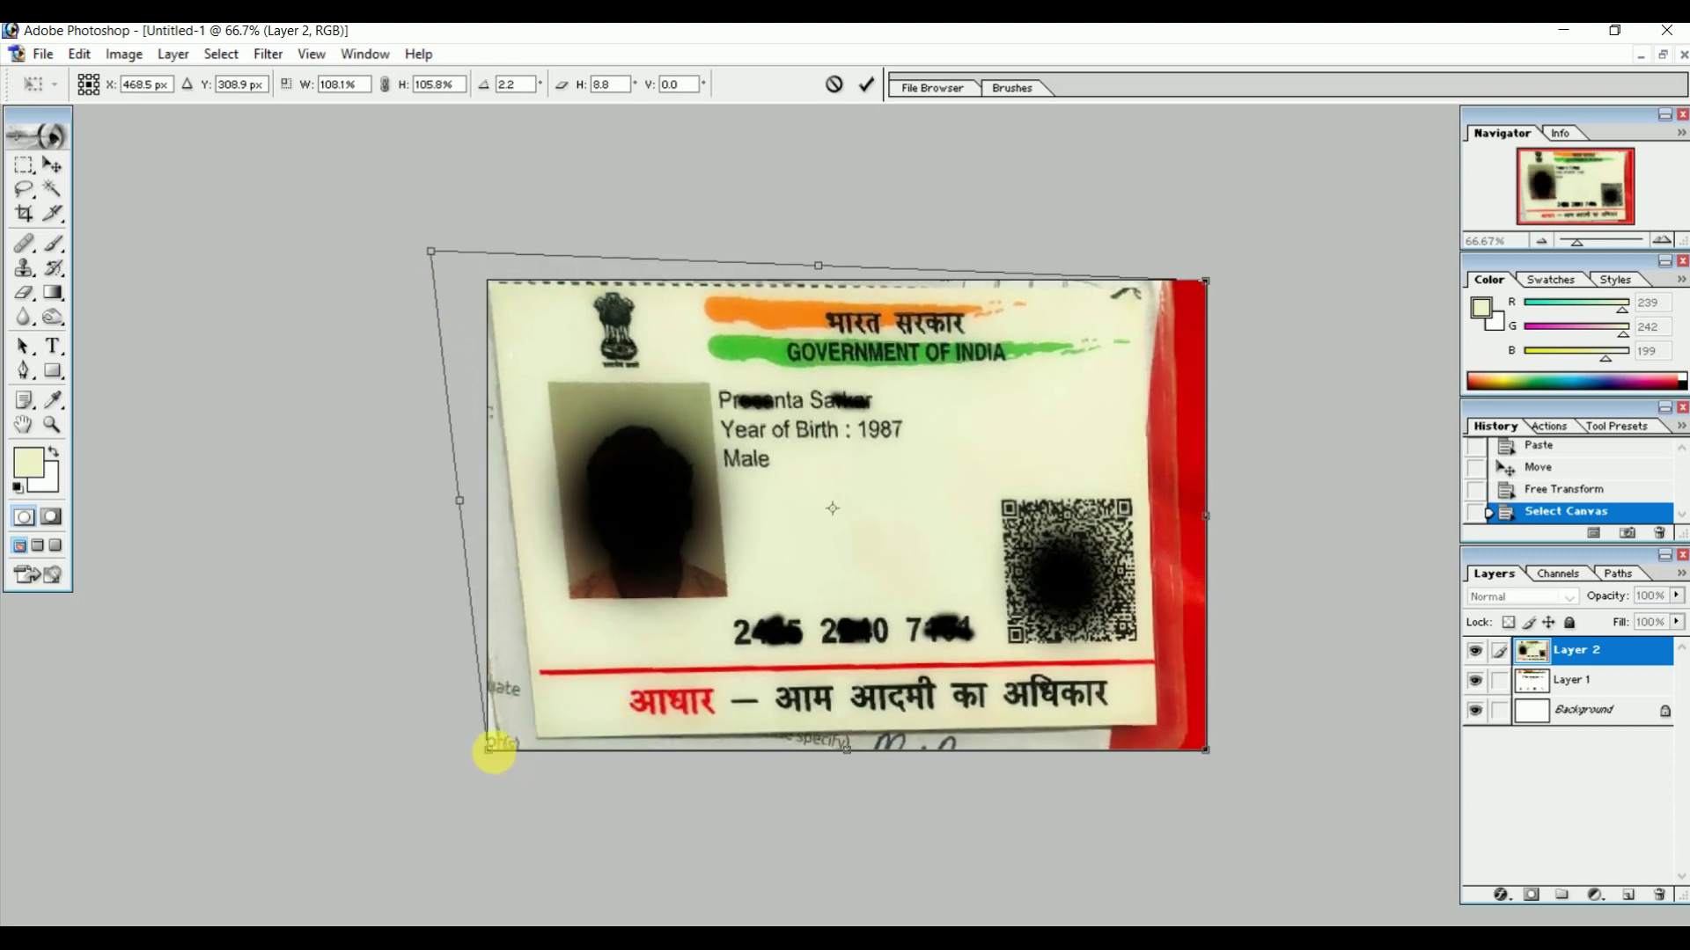
pyautogui.moveTo(493, 751); pyautogui.dragTo(434, 762)
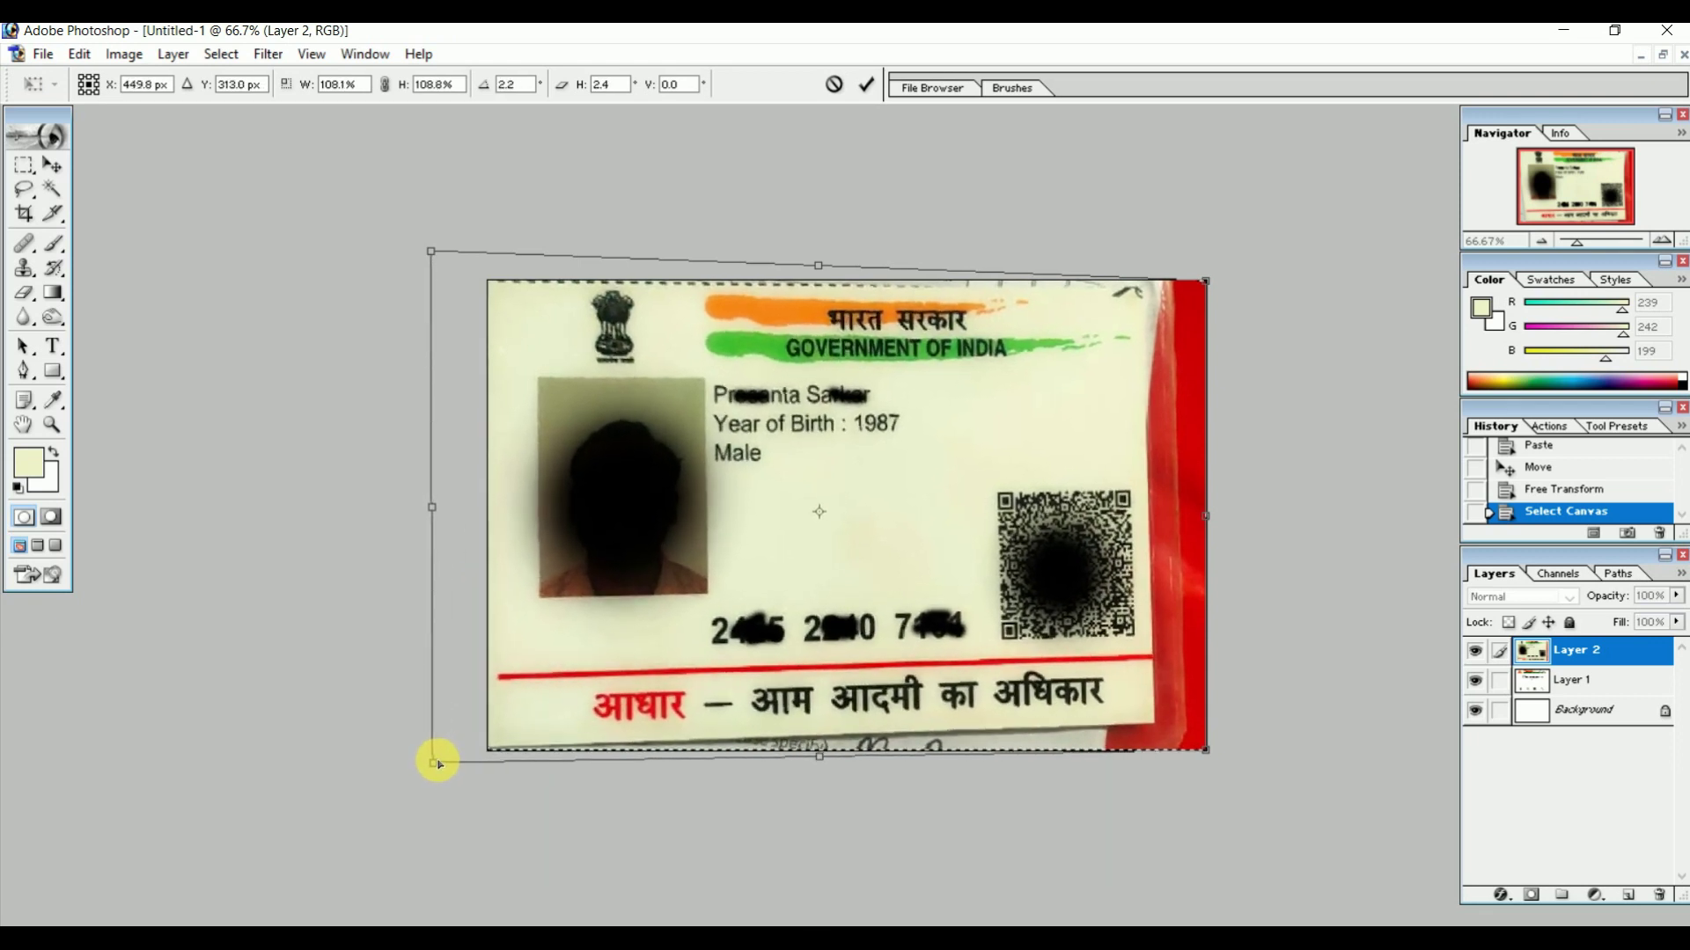
pyautogui.moveTo(1206, 753); pyautogui.dragTo(1270, 781)
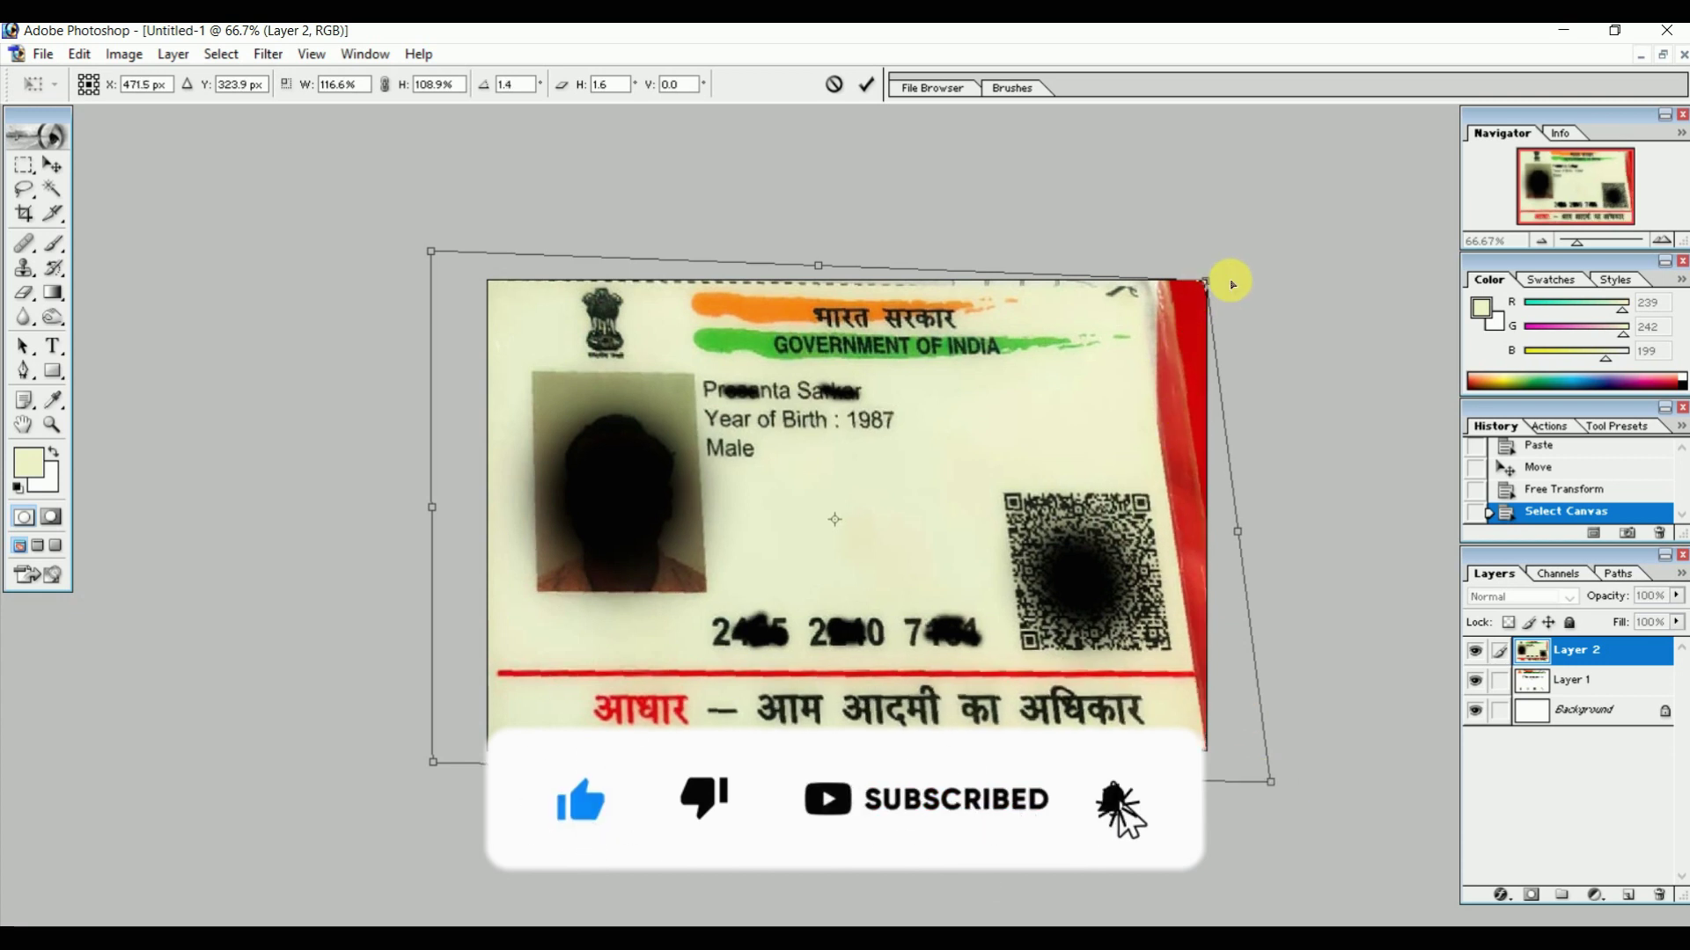
pyautogui.moveTo(1232, 283); pyautogui.dragTo(1272, 281)
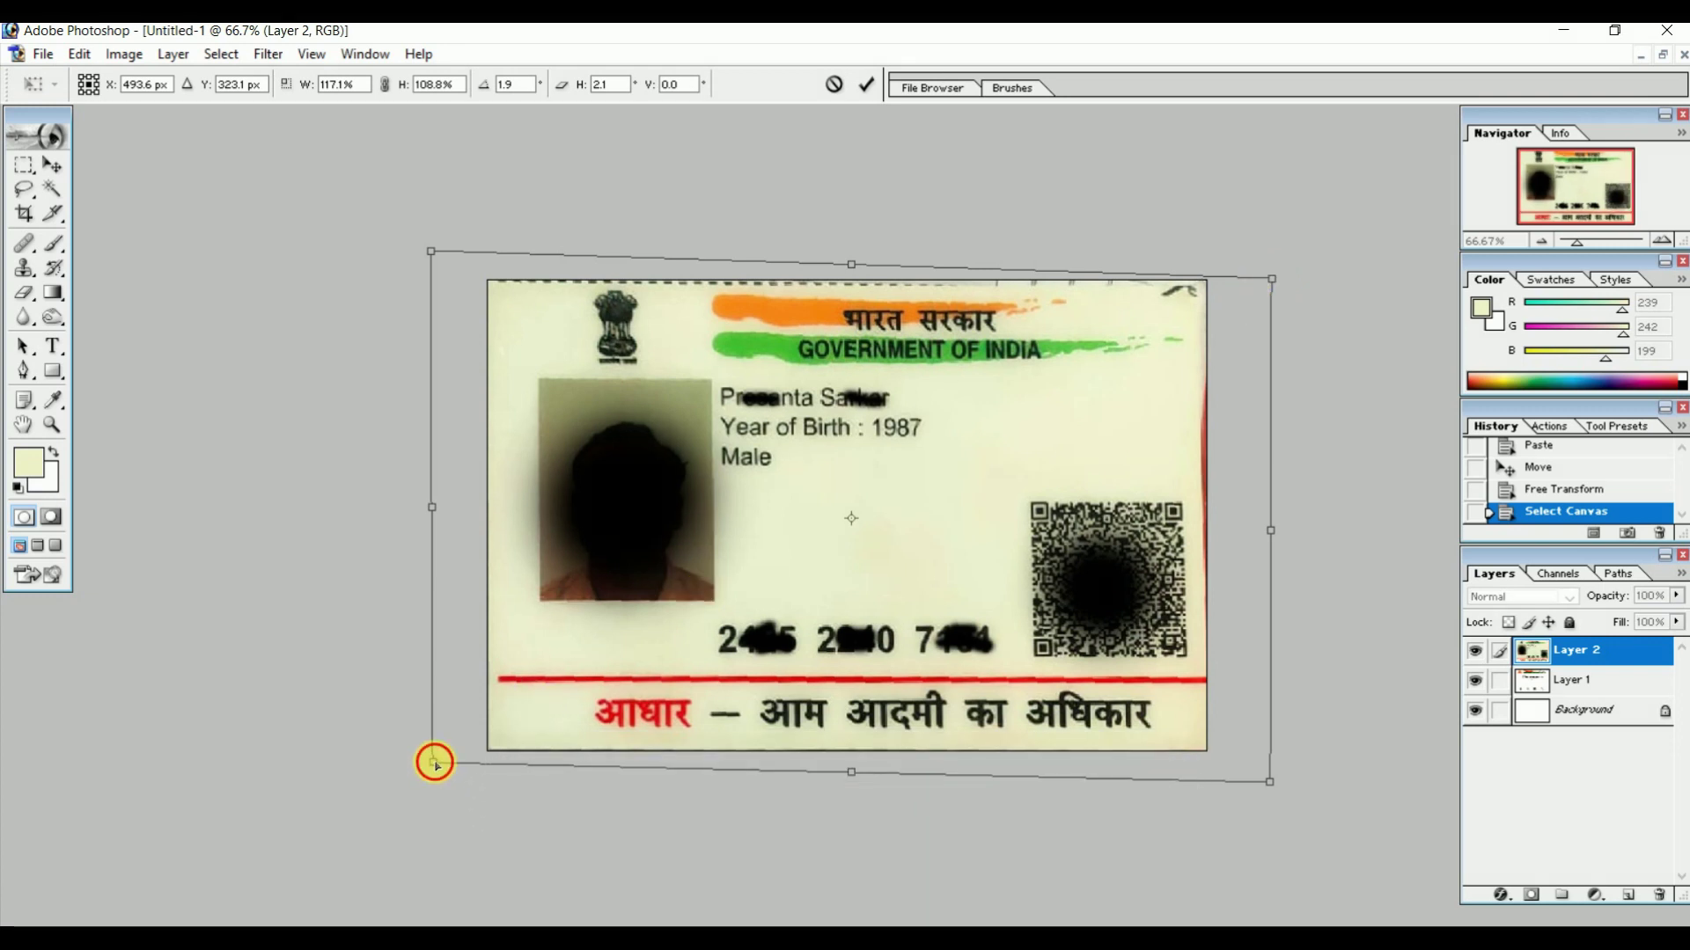
pyautogui.moveTo(434, 762); pyautogui.dragTo(420, 769)
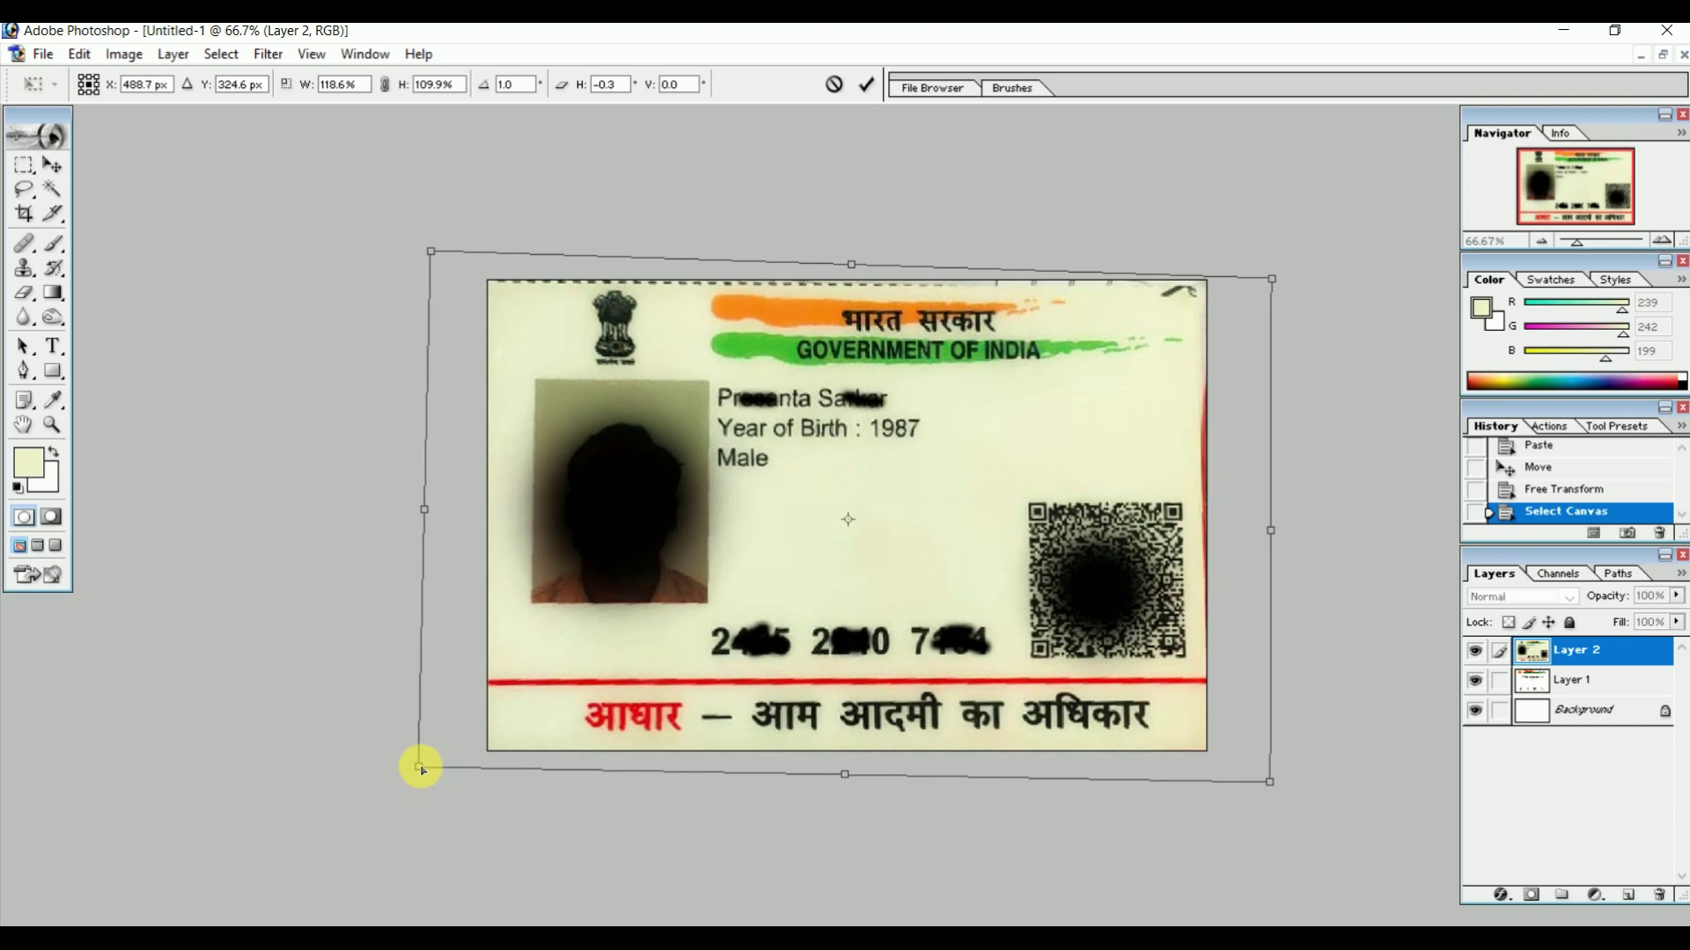
pyautogui.press('Return')
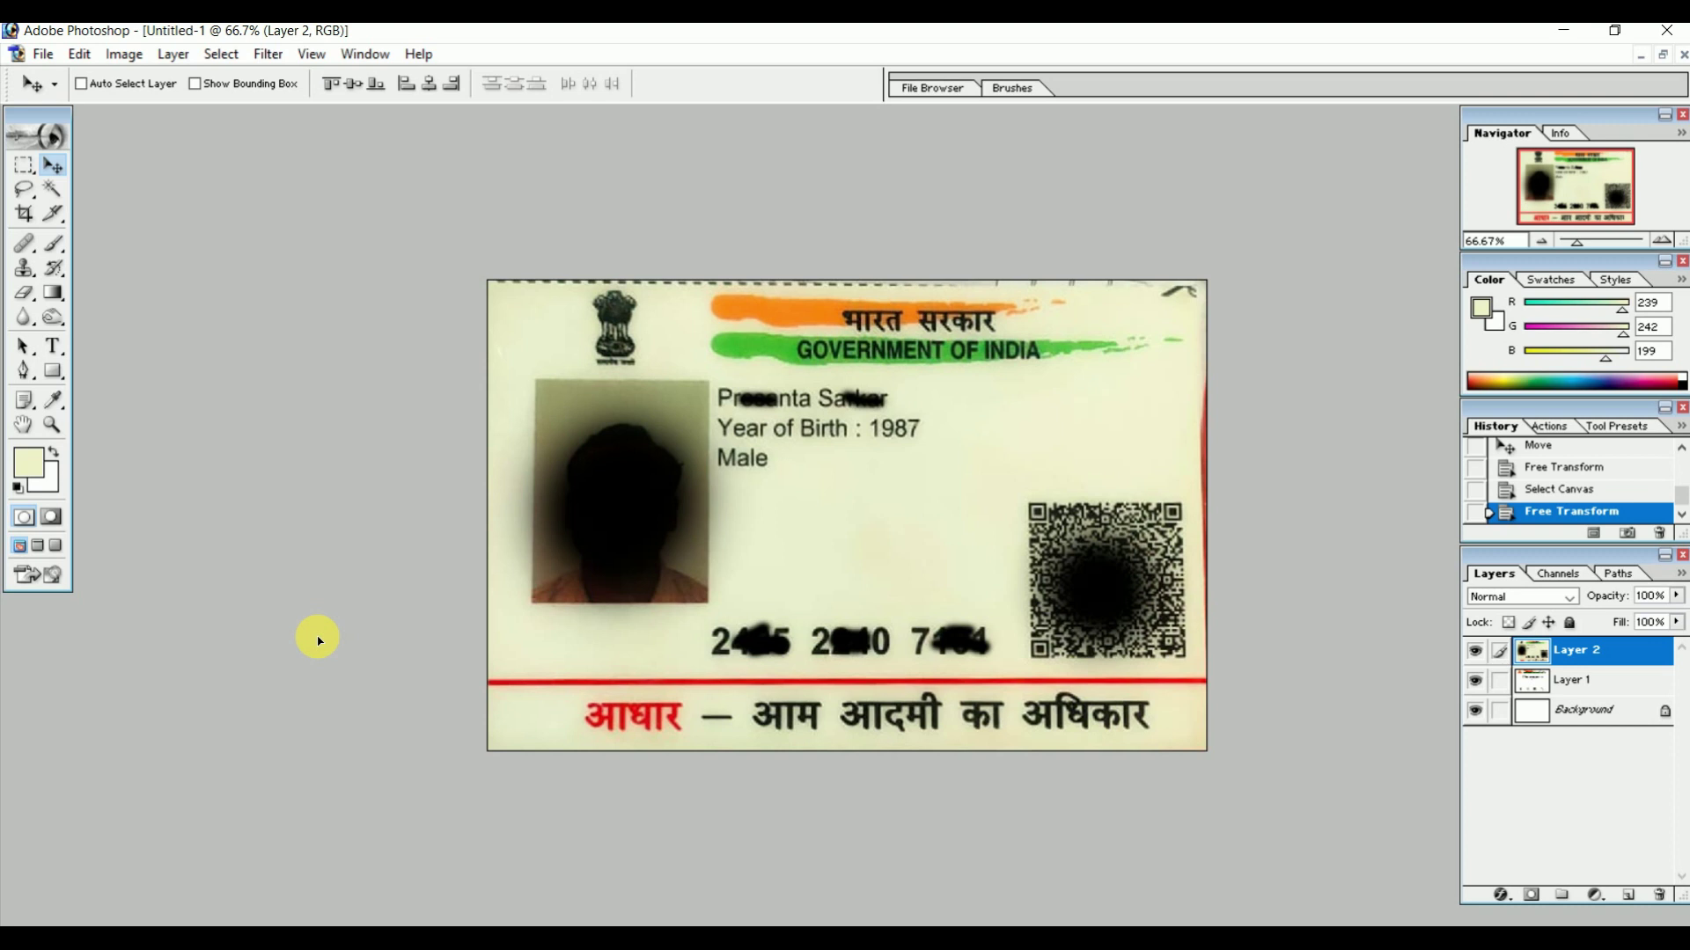
pyautogui.hotkey('ctrl', 'l')
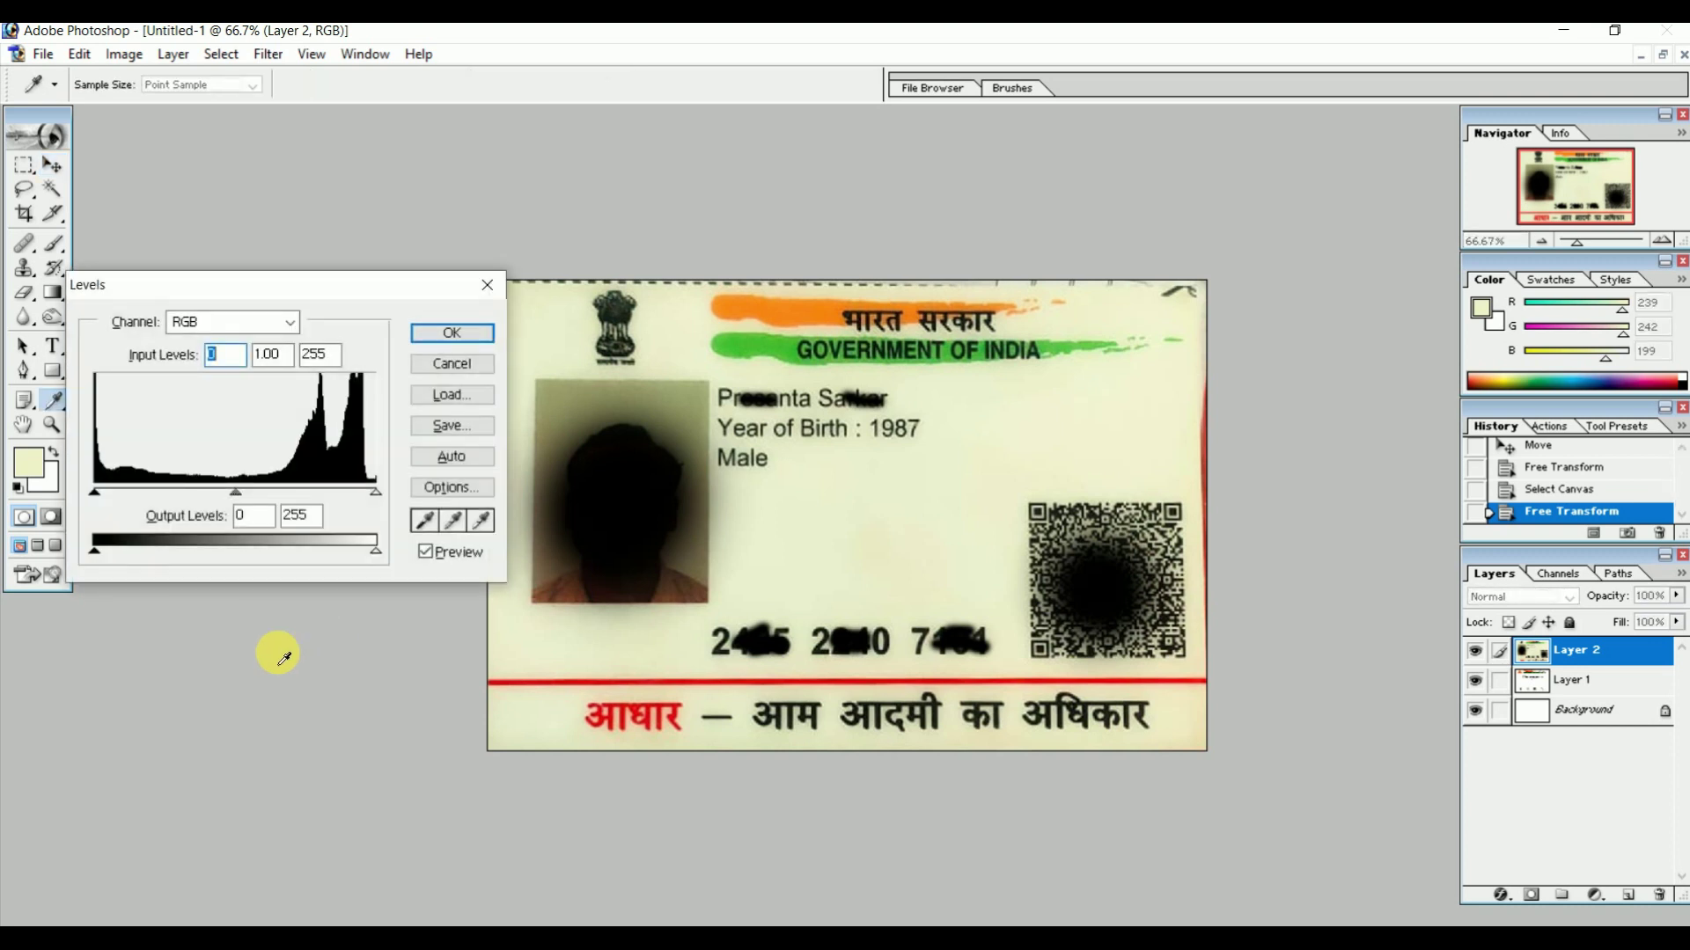
# Apply Levels with the card background as white point and input values 19, 1.00, 236.
pyautogui.click(482, 521)
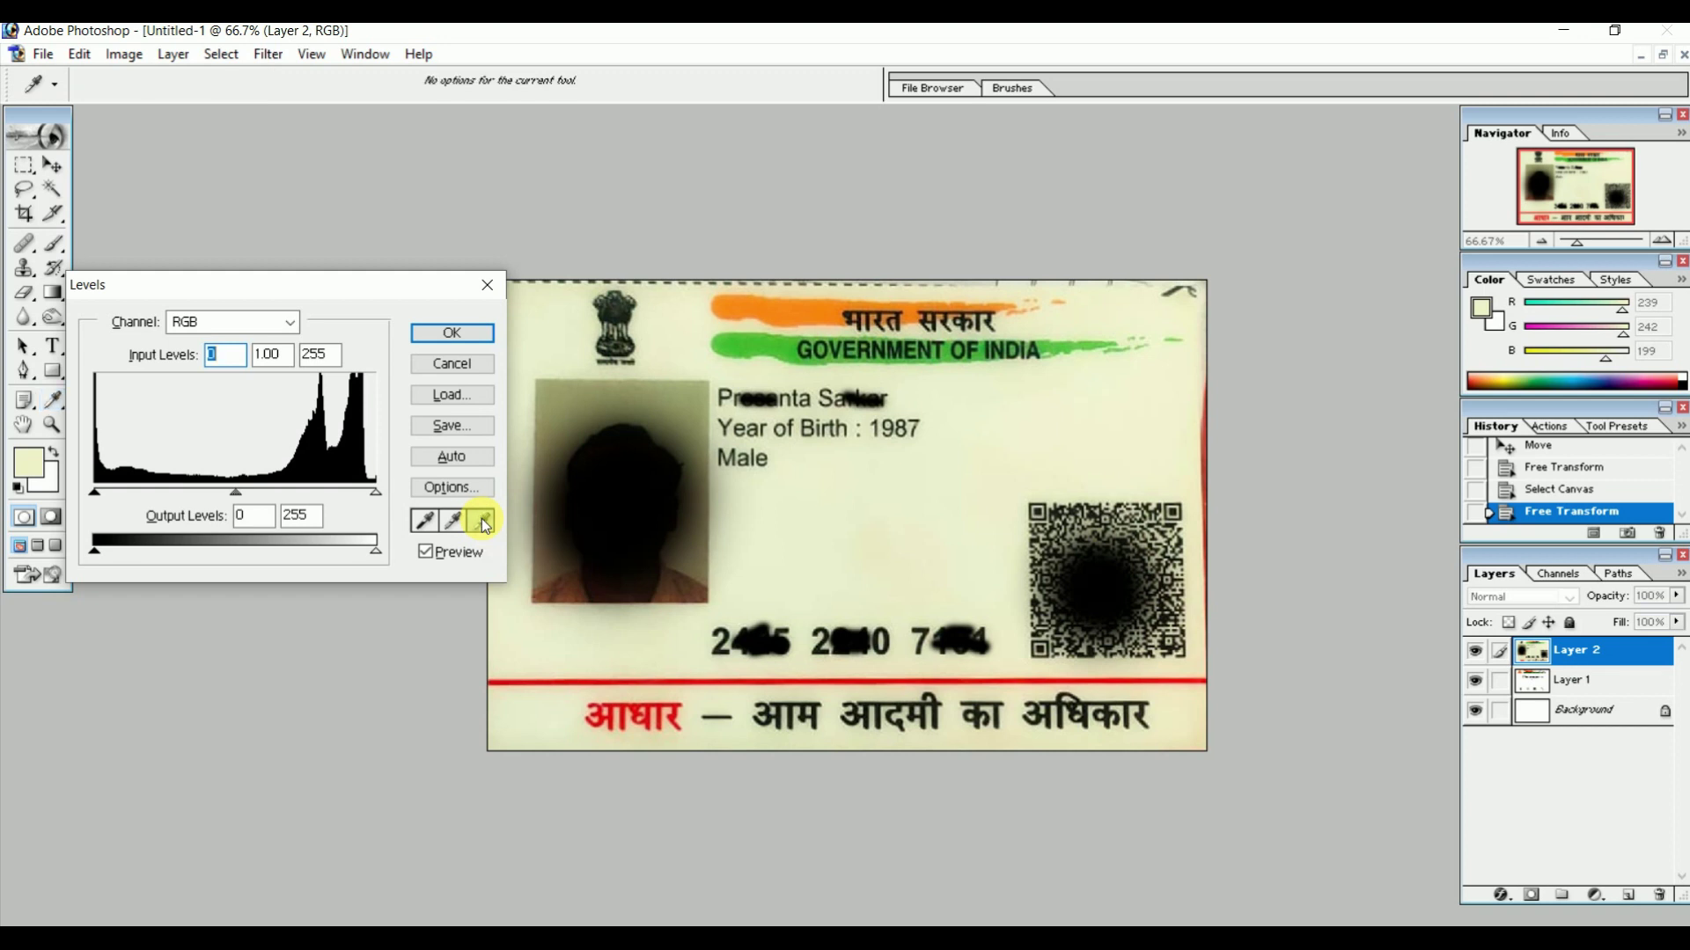
pyautogui.click(914, 507)
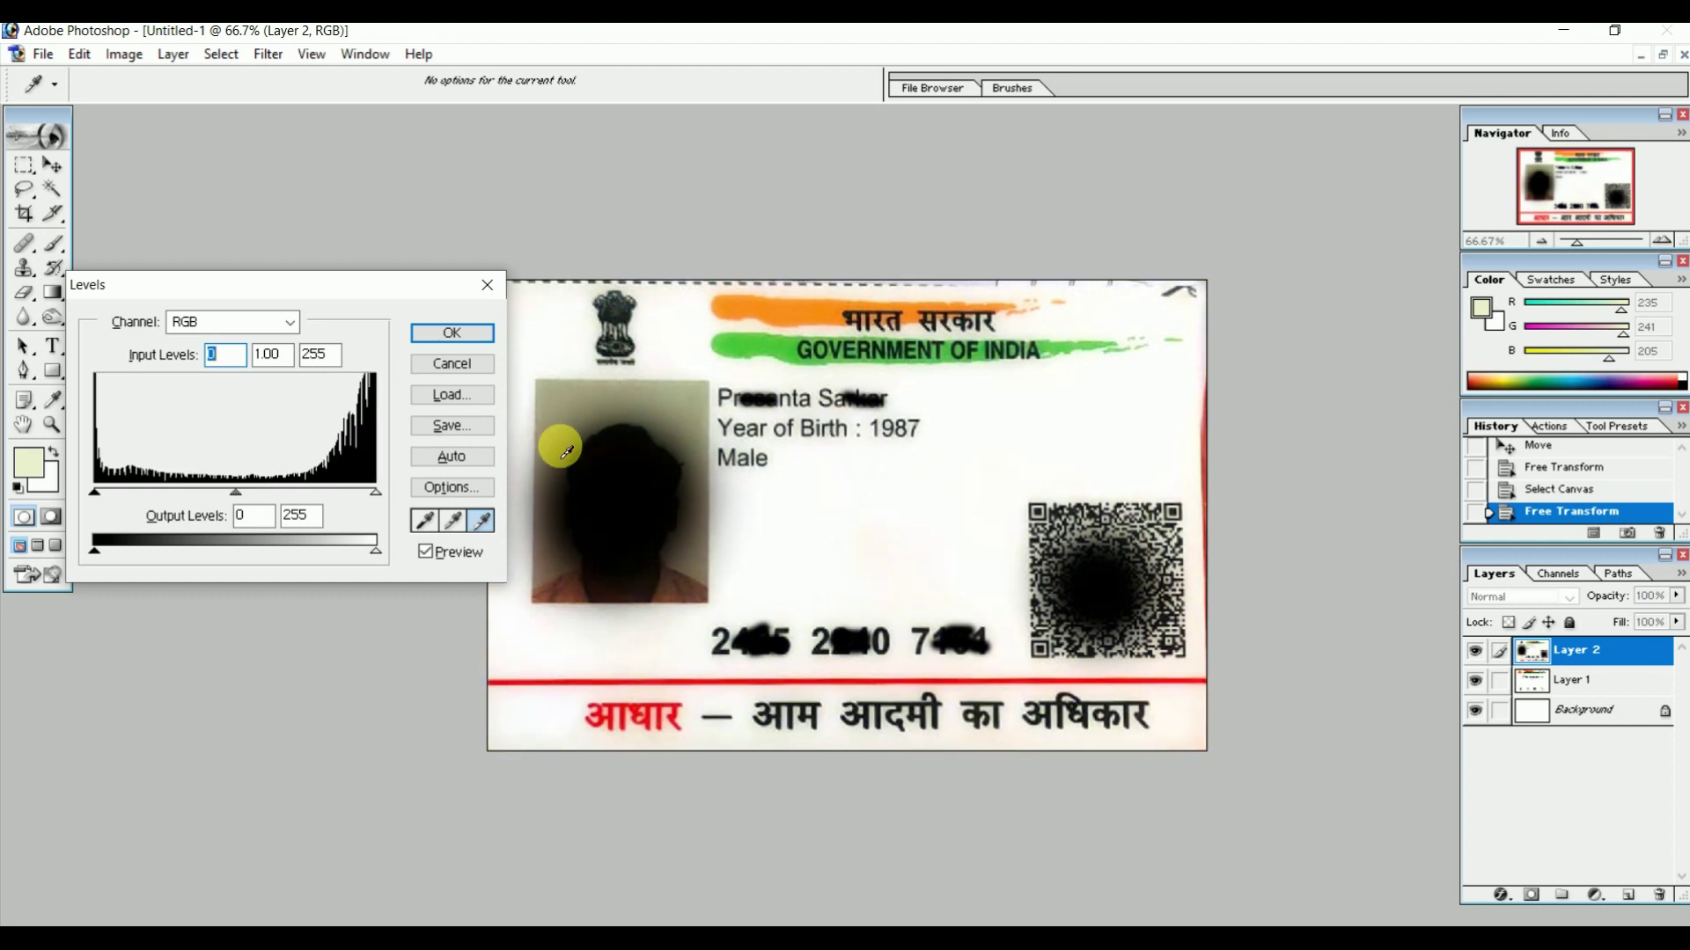
pyautogui.moveTo(97, 492)
pyautogui.mouseDown()
pyautogui.moveTo(129, 493)
pyautogui.moveTo(115, 498)
pyautogui.mouseUp()
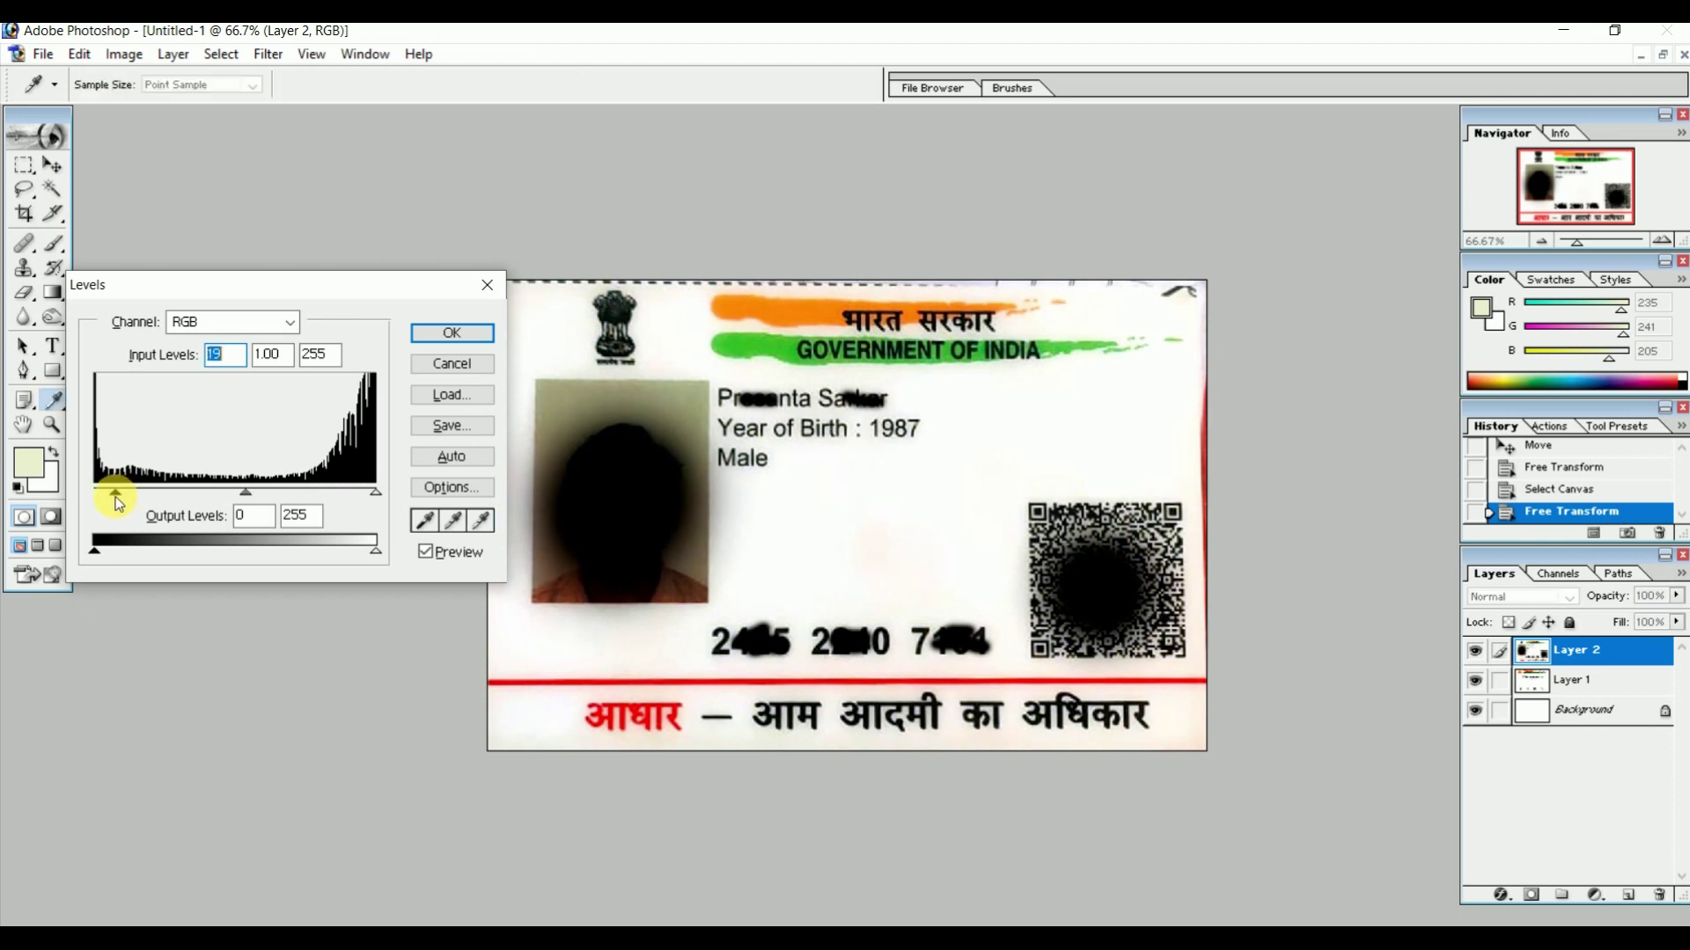
pyautogui.moveTo(376, 493); pyautogui.dragTo(358, 493)
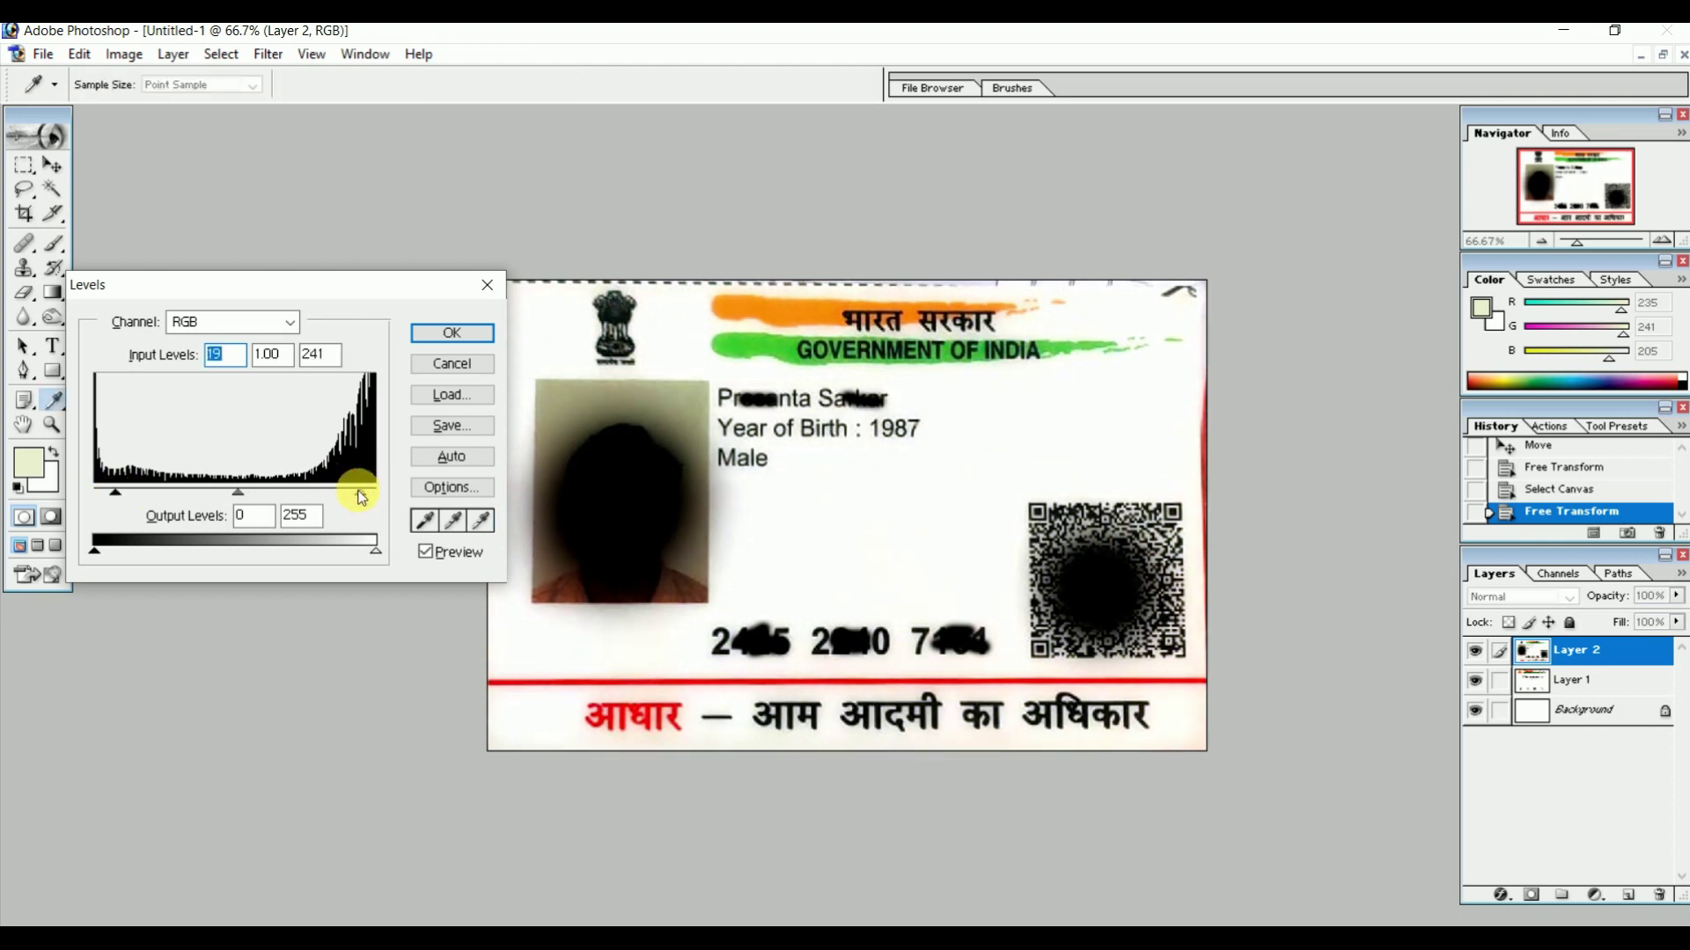
pyautogui.click(454, 332)
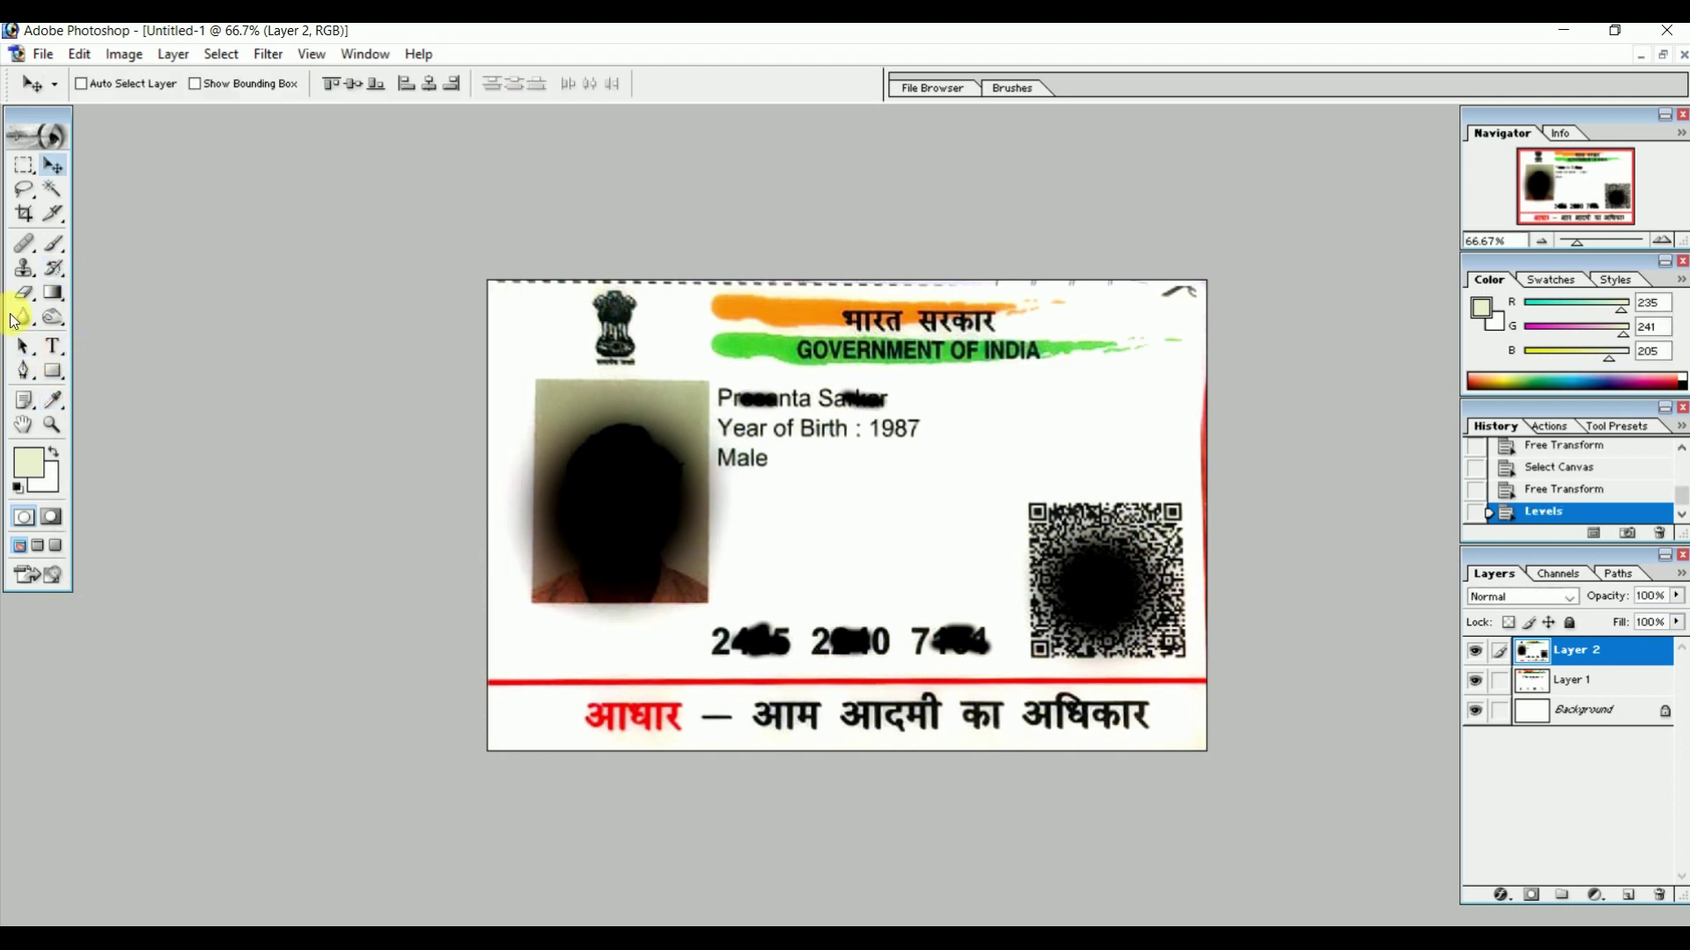
# Brush pale card colour over the red streak along the card front's right edge.
pyautogui.click(54, 244)
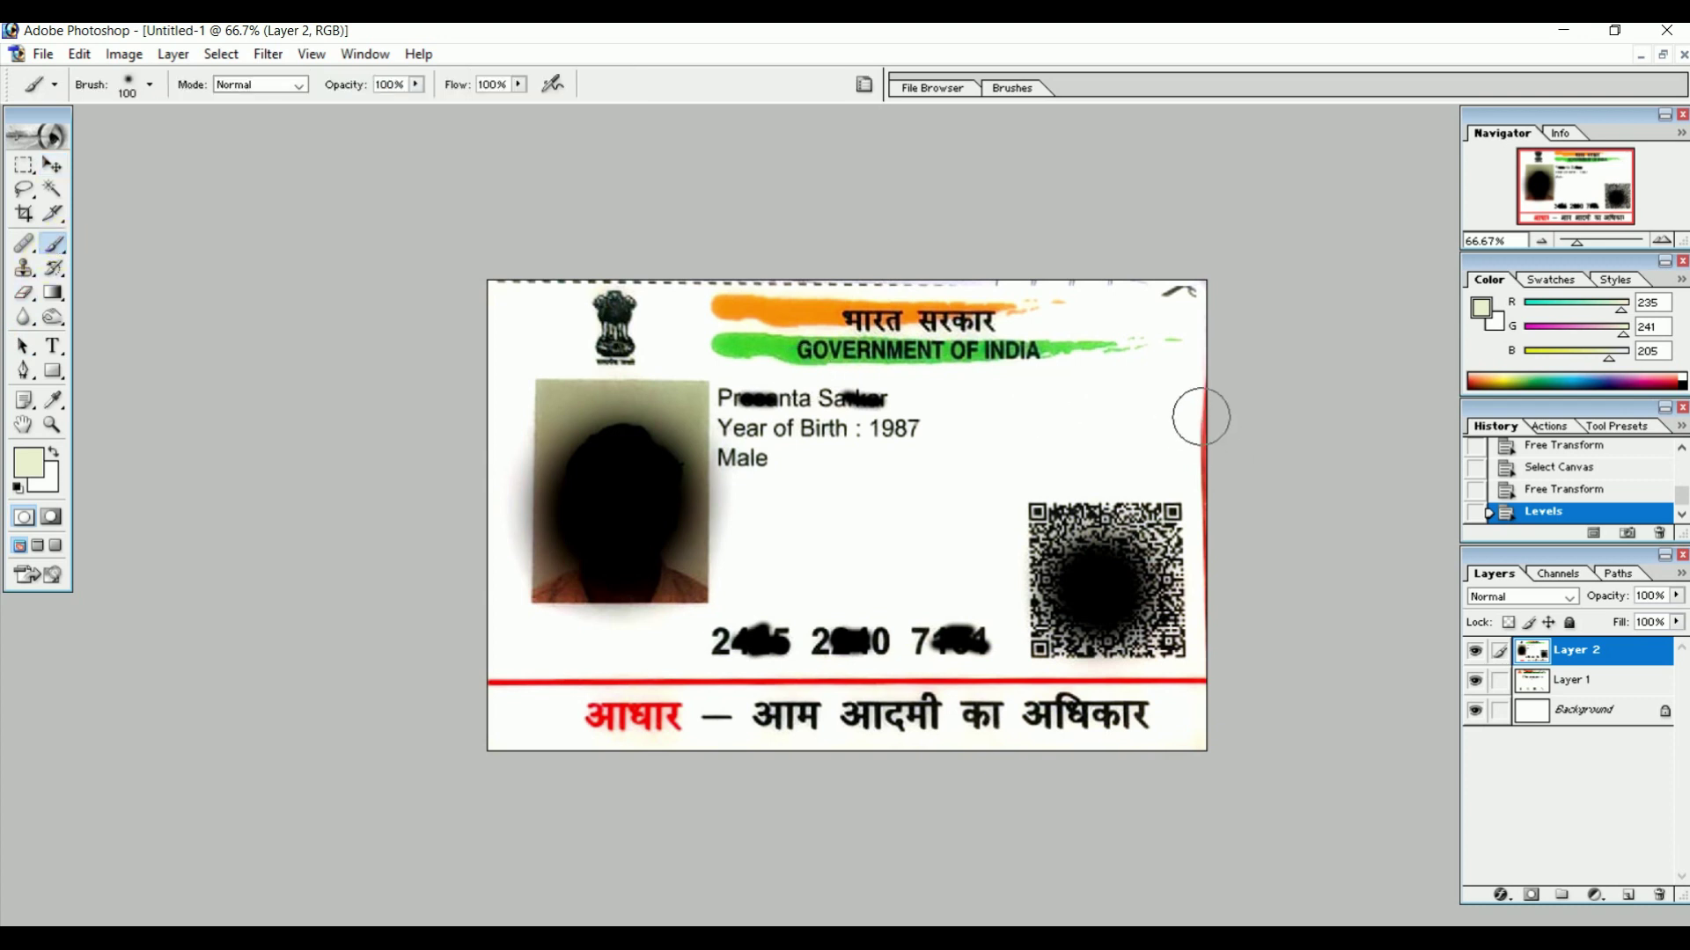
pyautogui.moveTo(1202, 409)
pyautogui.mouseDown()
pyautogui.moveTo(1225, 603)
pyautogui.moveTo(1214, 387)
pyautogui.mouseUp()
pyautogui.click(1214, 386)
pyautogui.click(1214, 386)
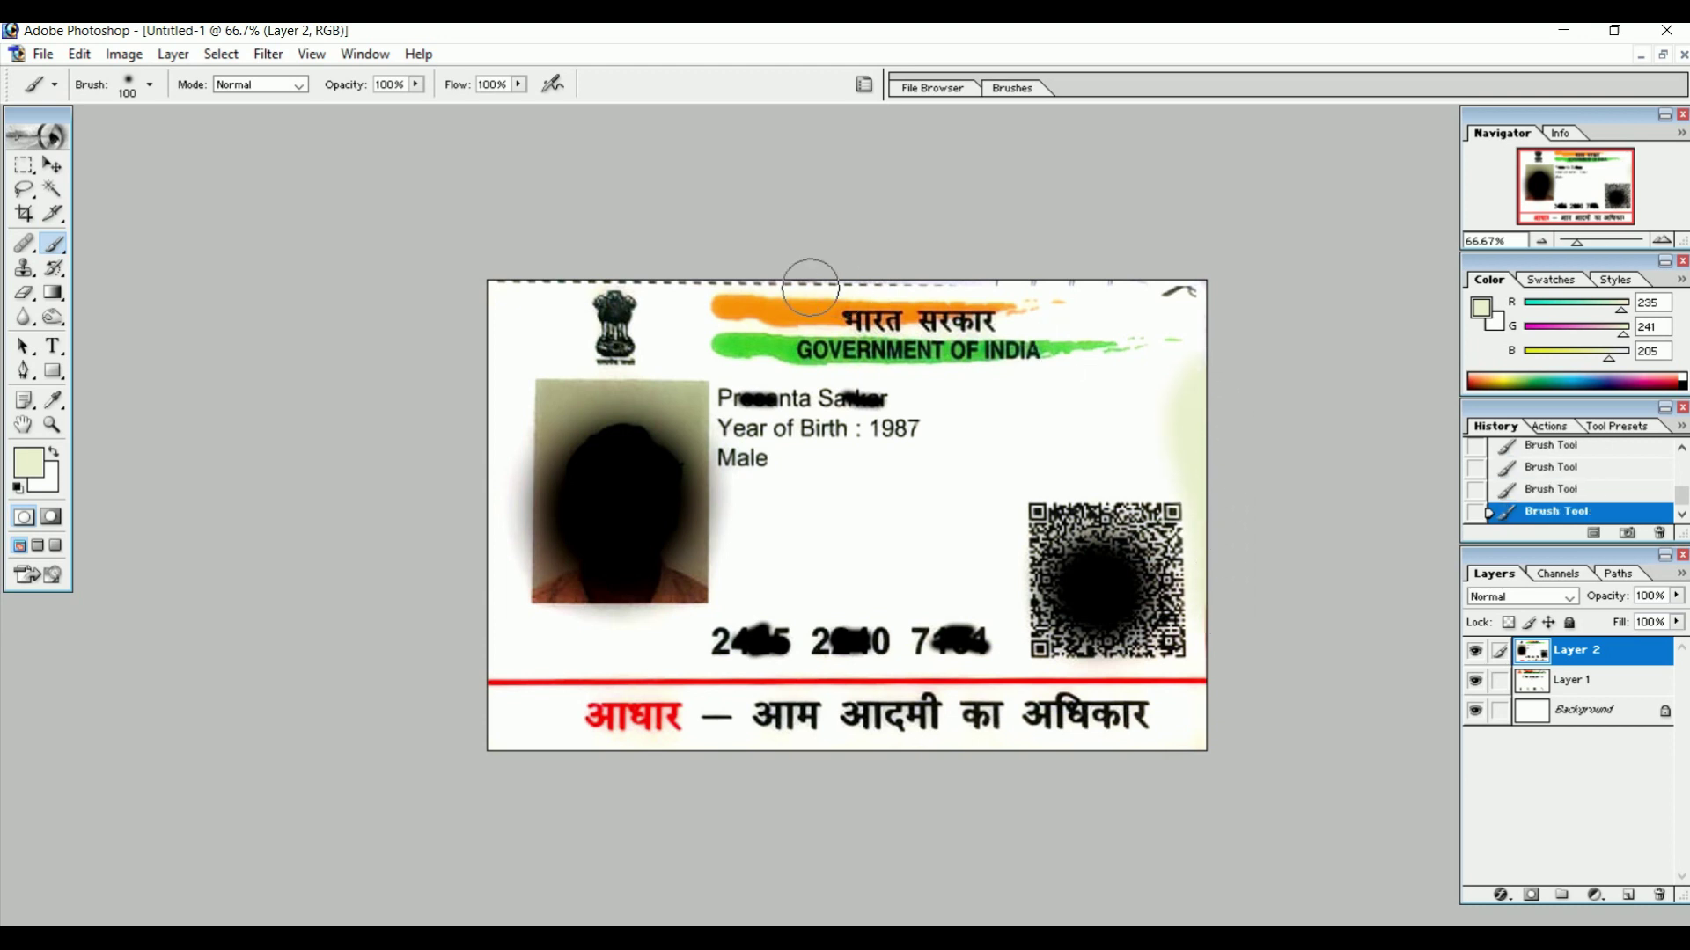
# In Image Size, switch both the width and height units to millimetres.
pyautogui.click(56, 166)
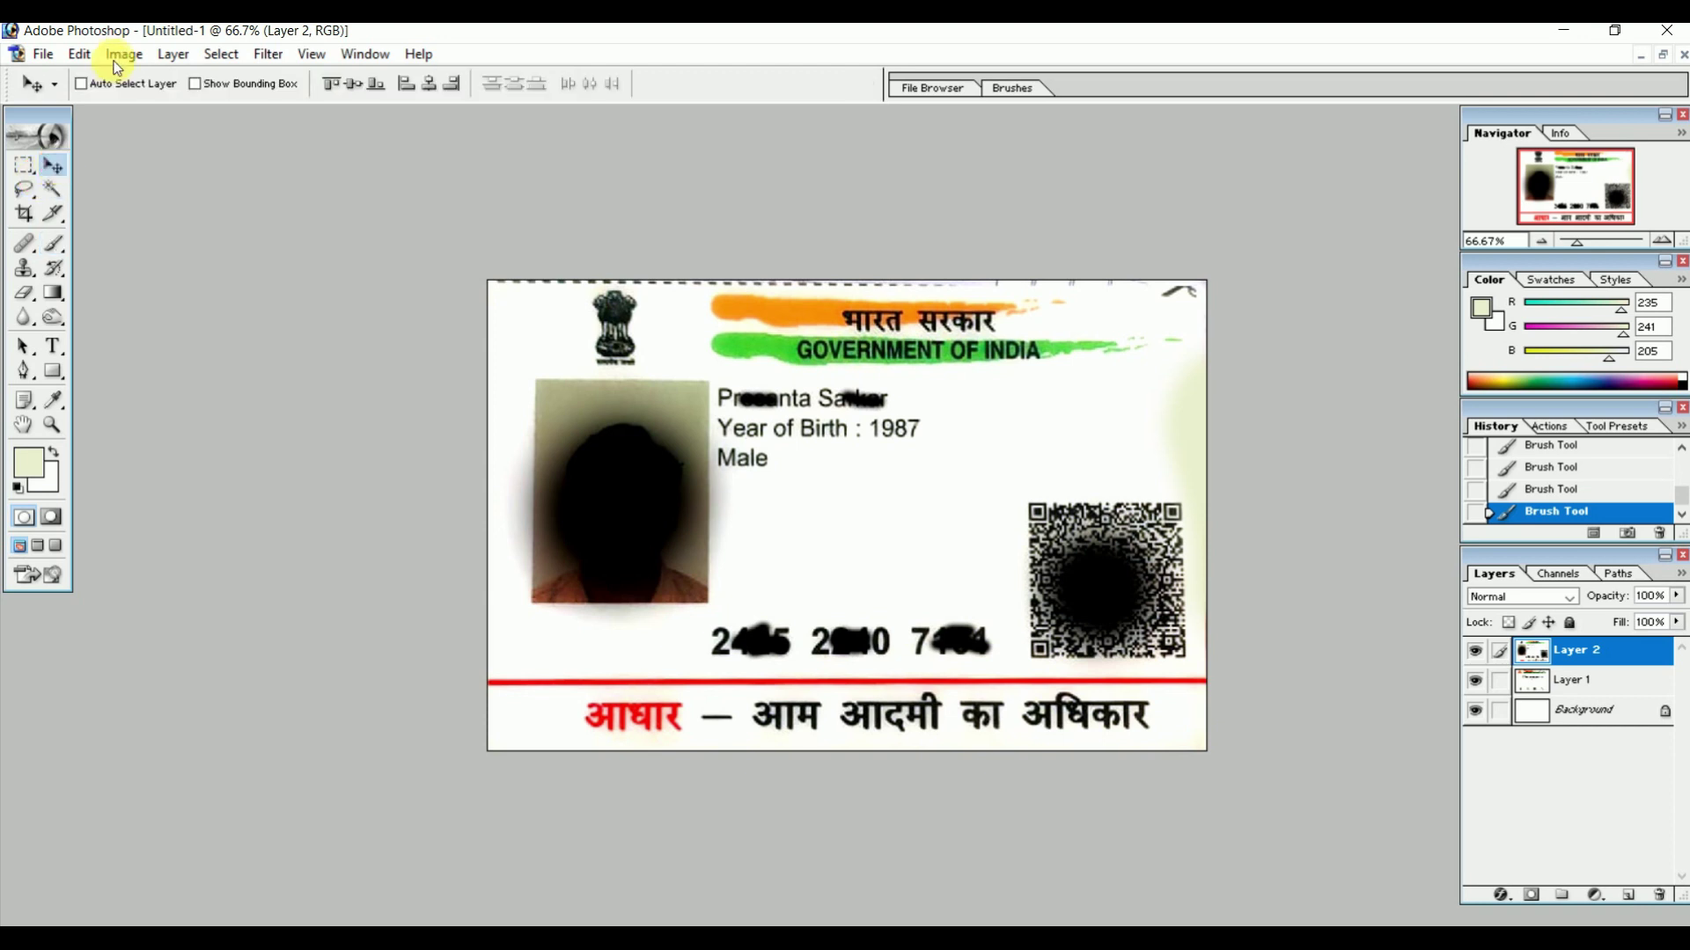
pyautogui.click(114, 58)
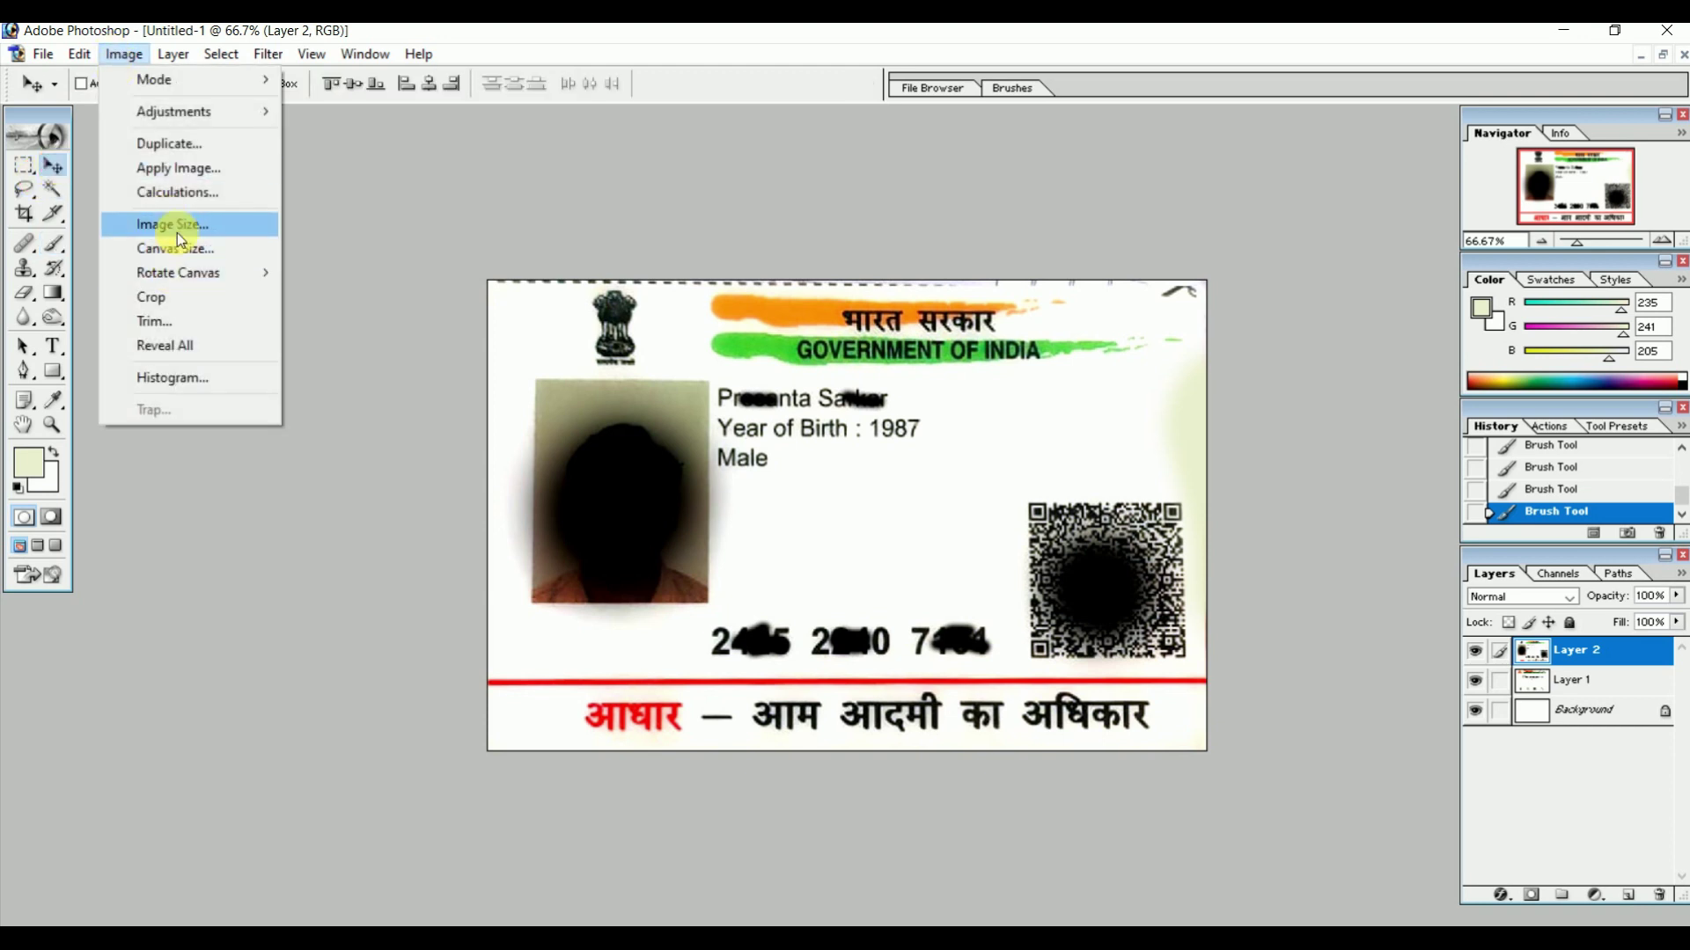
pyautogui.click(189, 226)
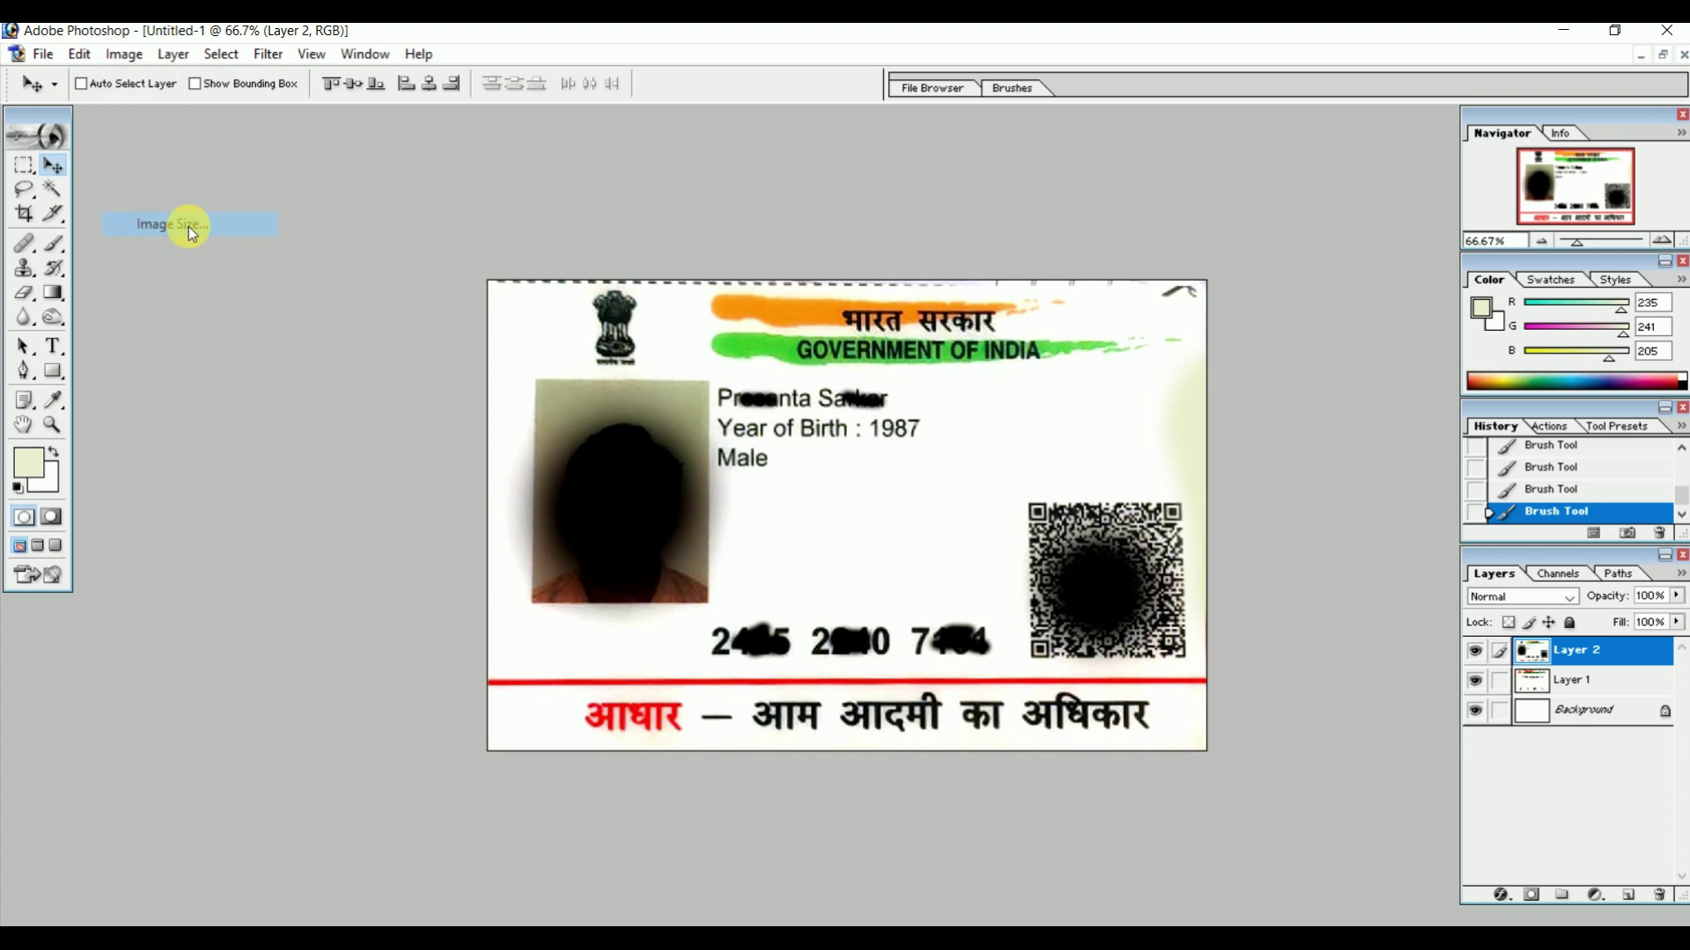
pyautogui.click(325, 403)
pyautogui.click(388, 399)
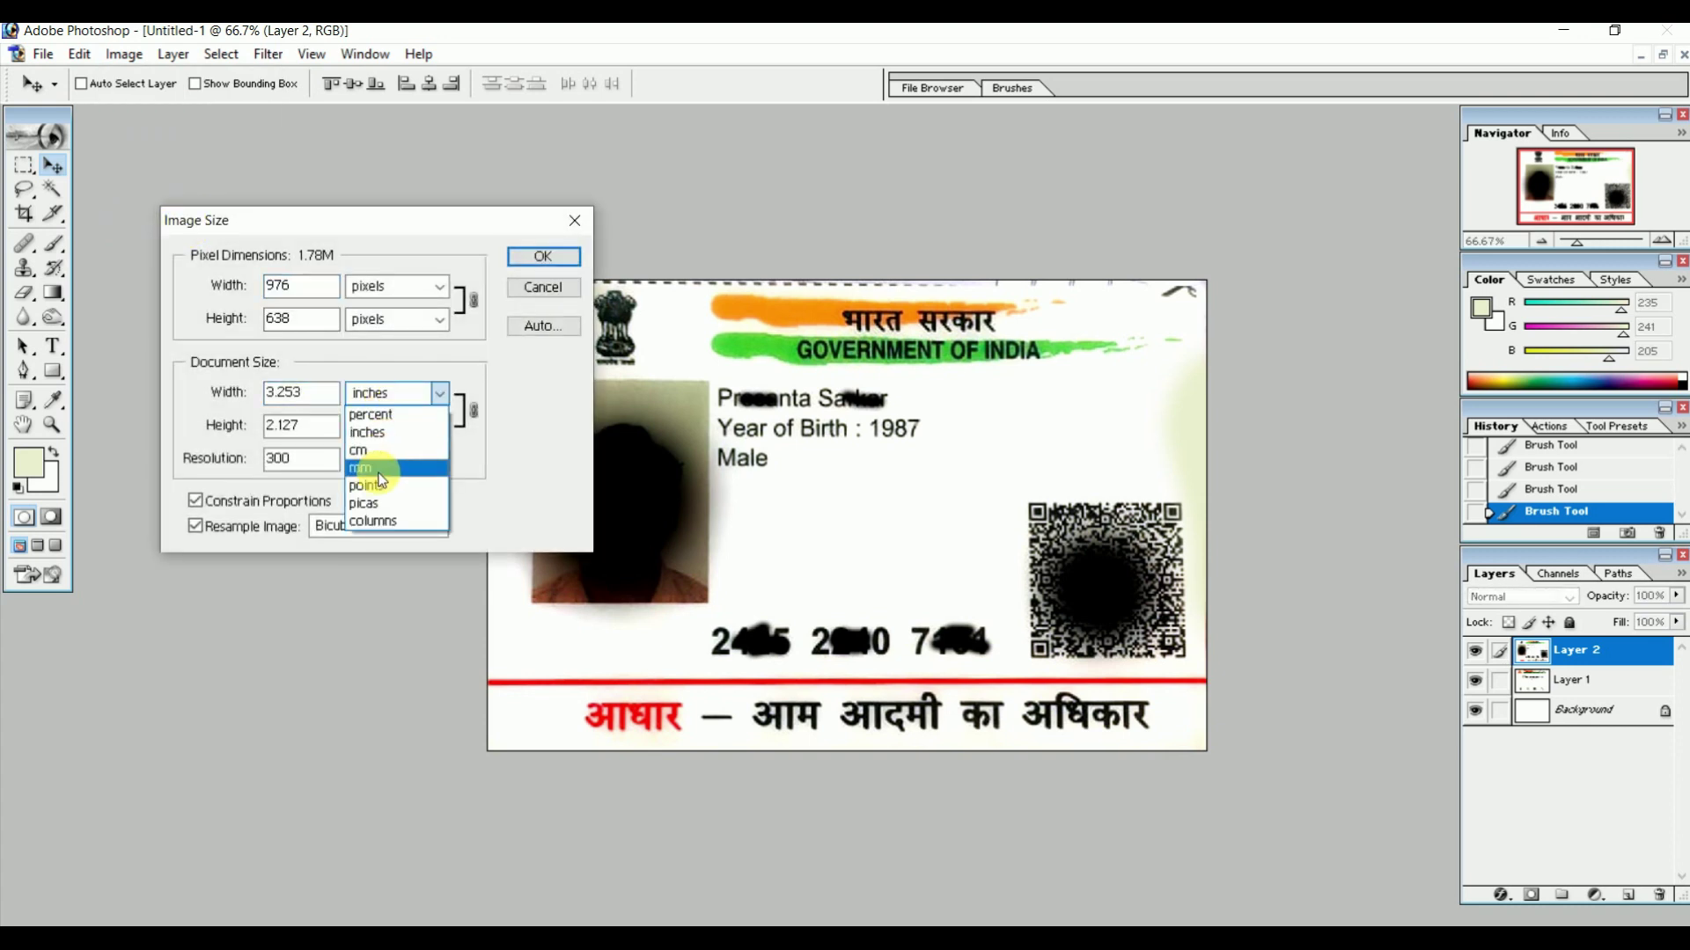
pyautogui.click(381, 469)
pyautogui.click(388, 426)
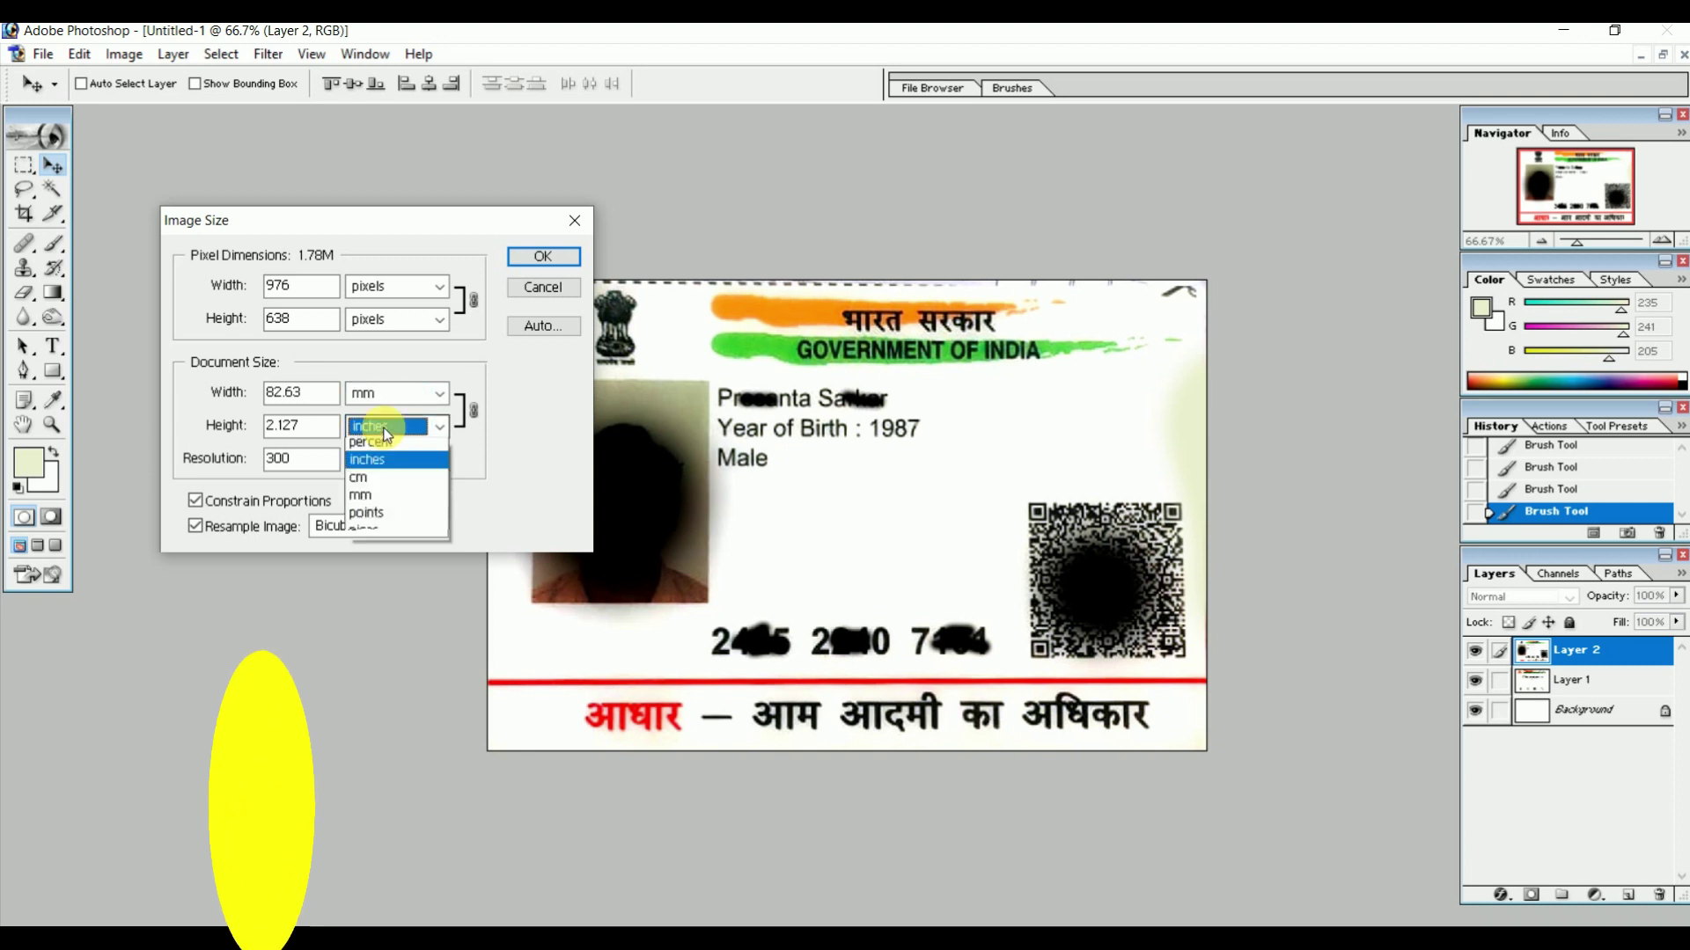
pyautogui.click(383, 504)
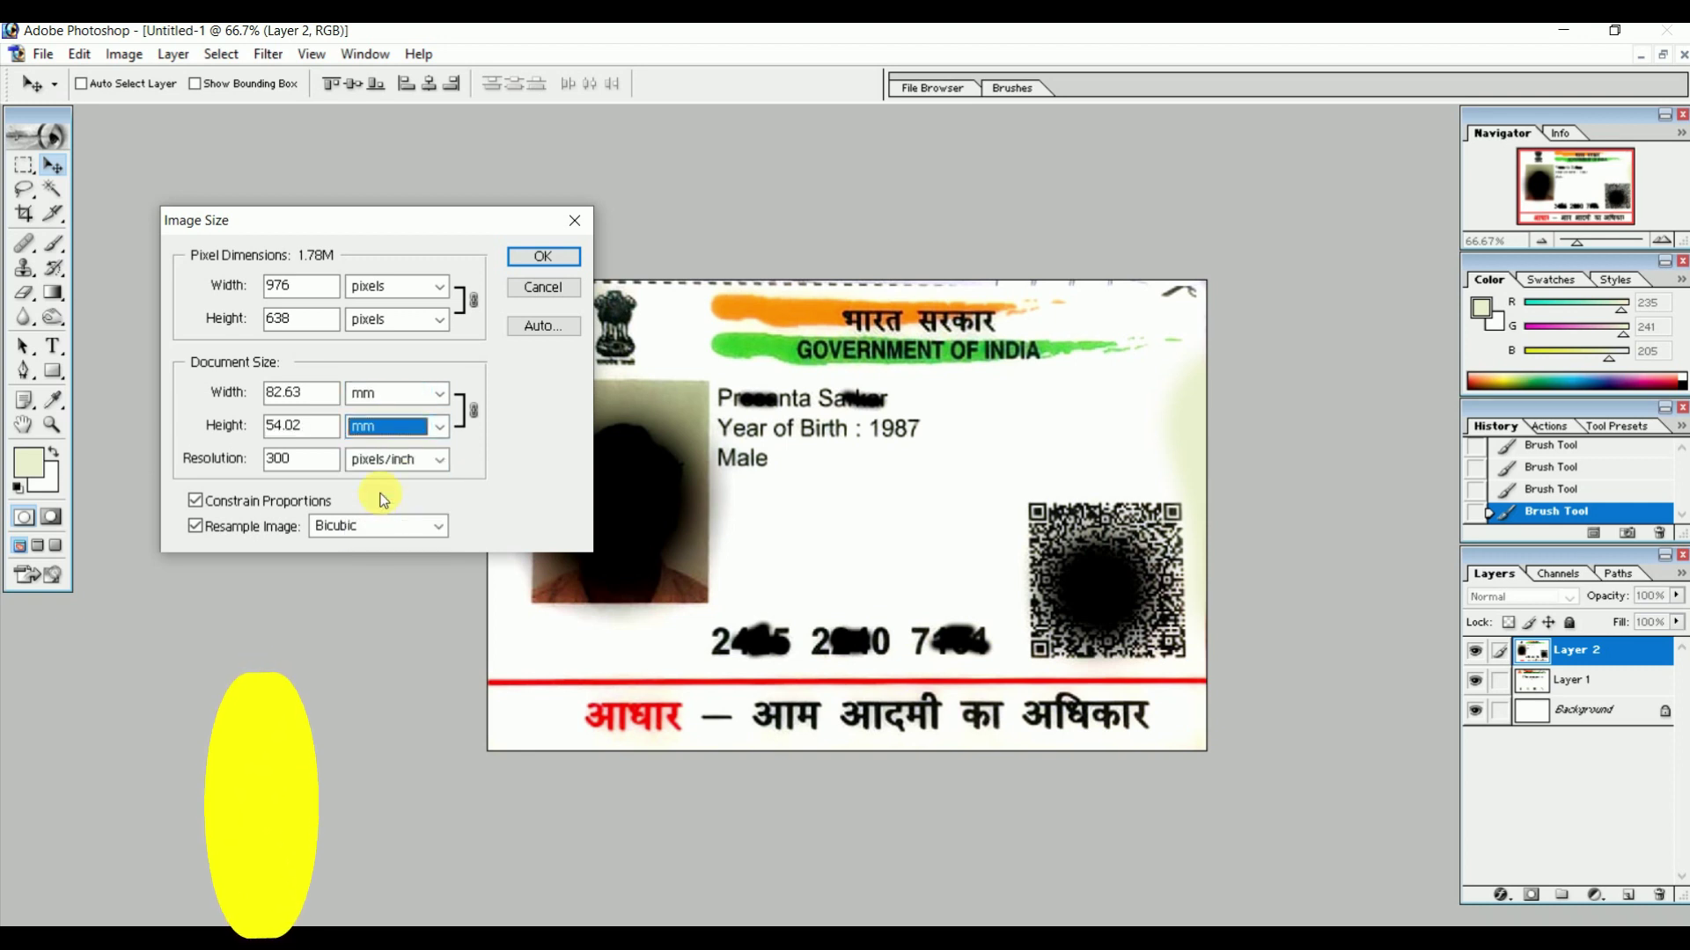
# Turn off Constrain Proportions and set width 8.5 and height 5.4 at 300 pixels/inch.
pyautogui.doubleClick(326, 393)
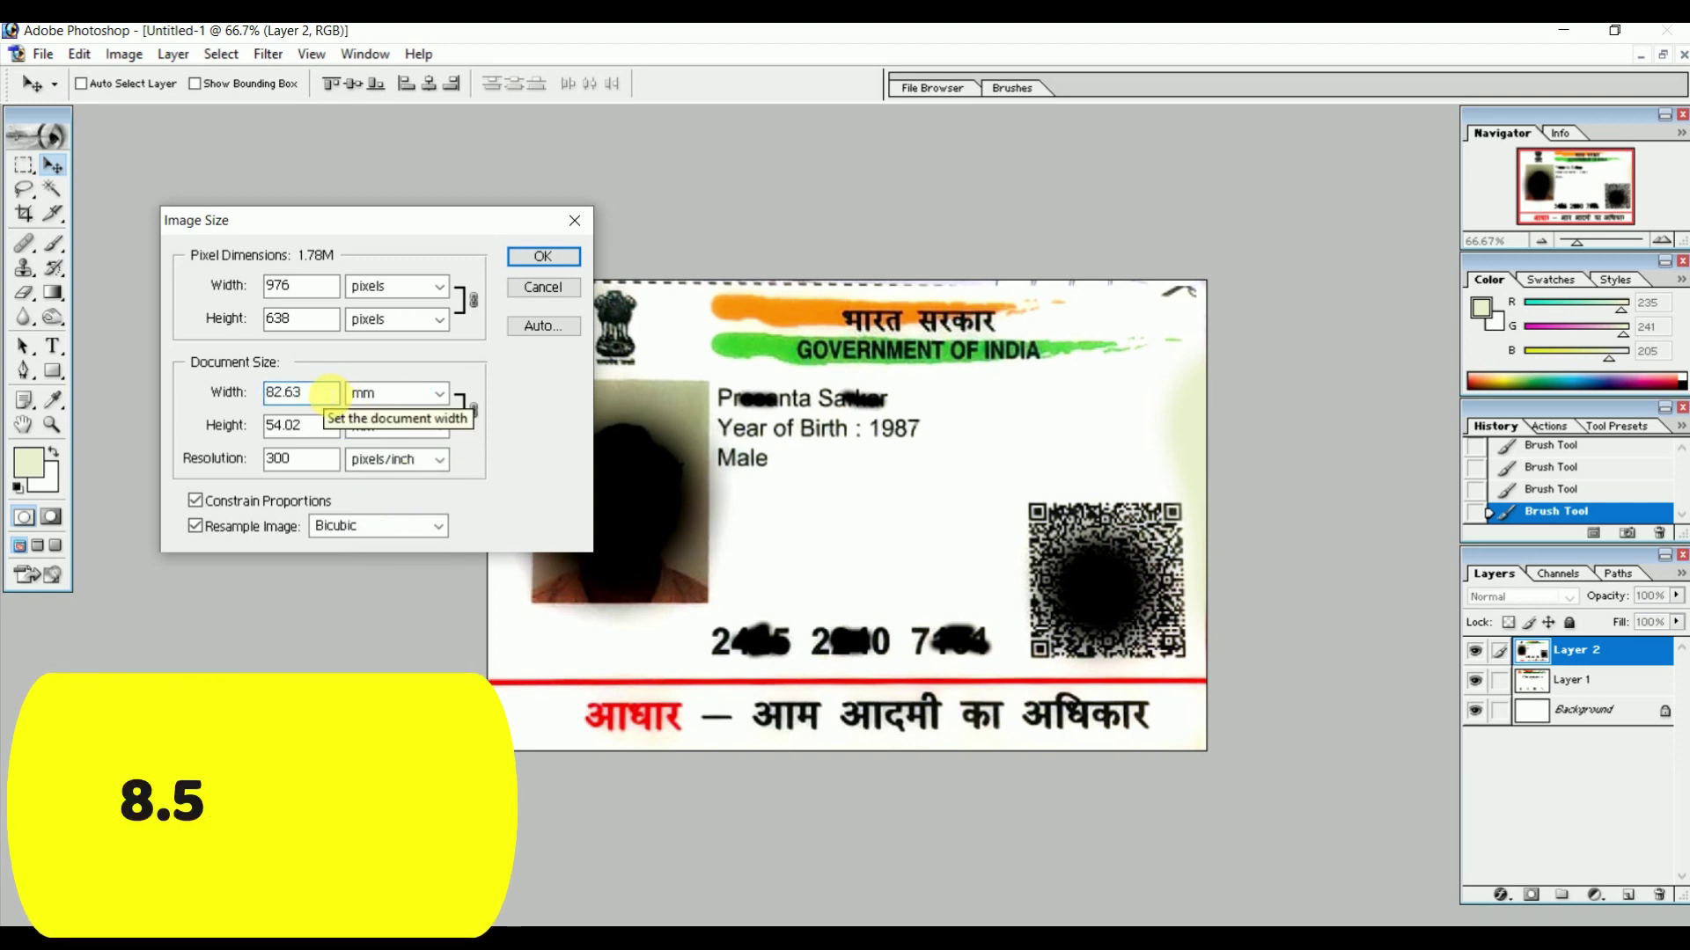
pyautogui.write('82.')
pyautogui.press('BackSpace')
pyautogui.press('BackSpace')
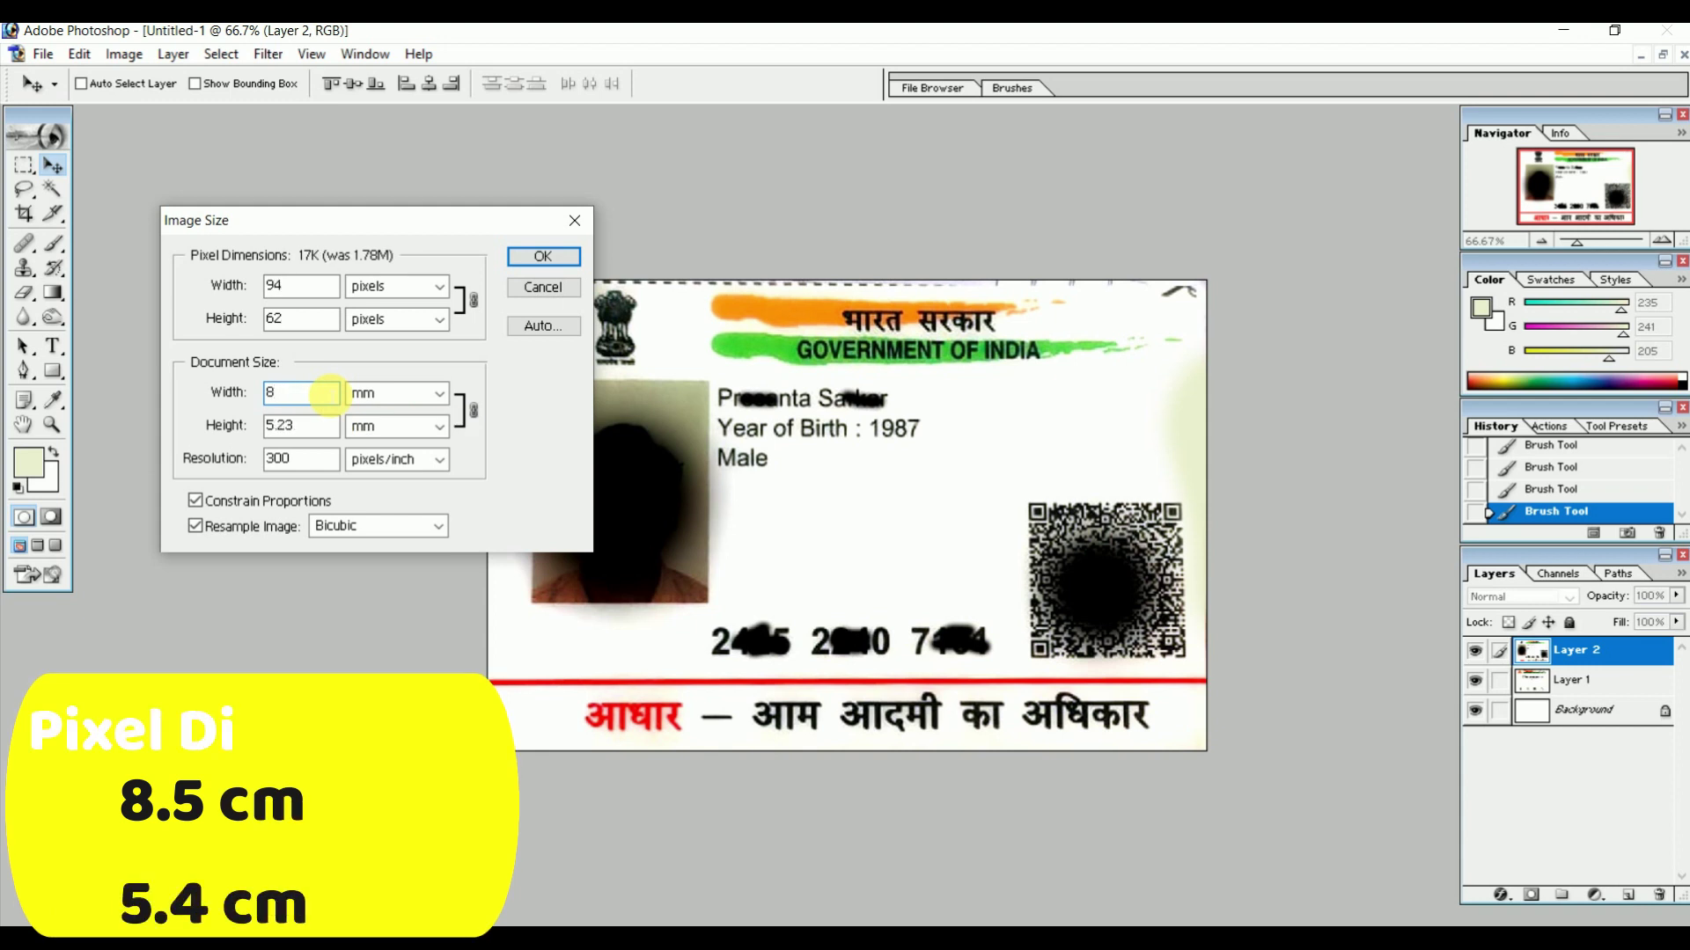
pyautogui.write('5')
pyautogui.press('Tab')
pyautogui.write('5.4')
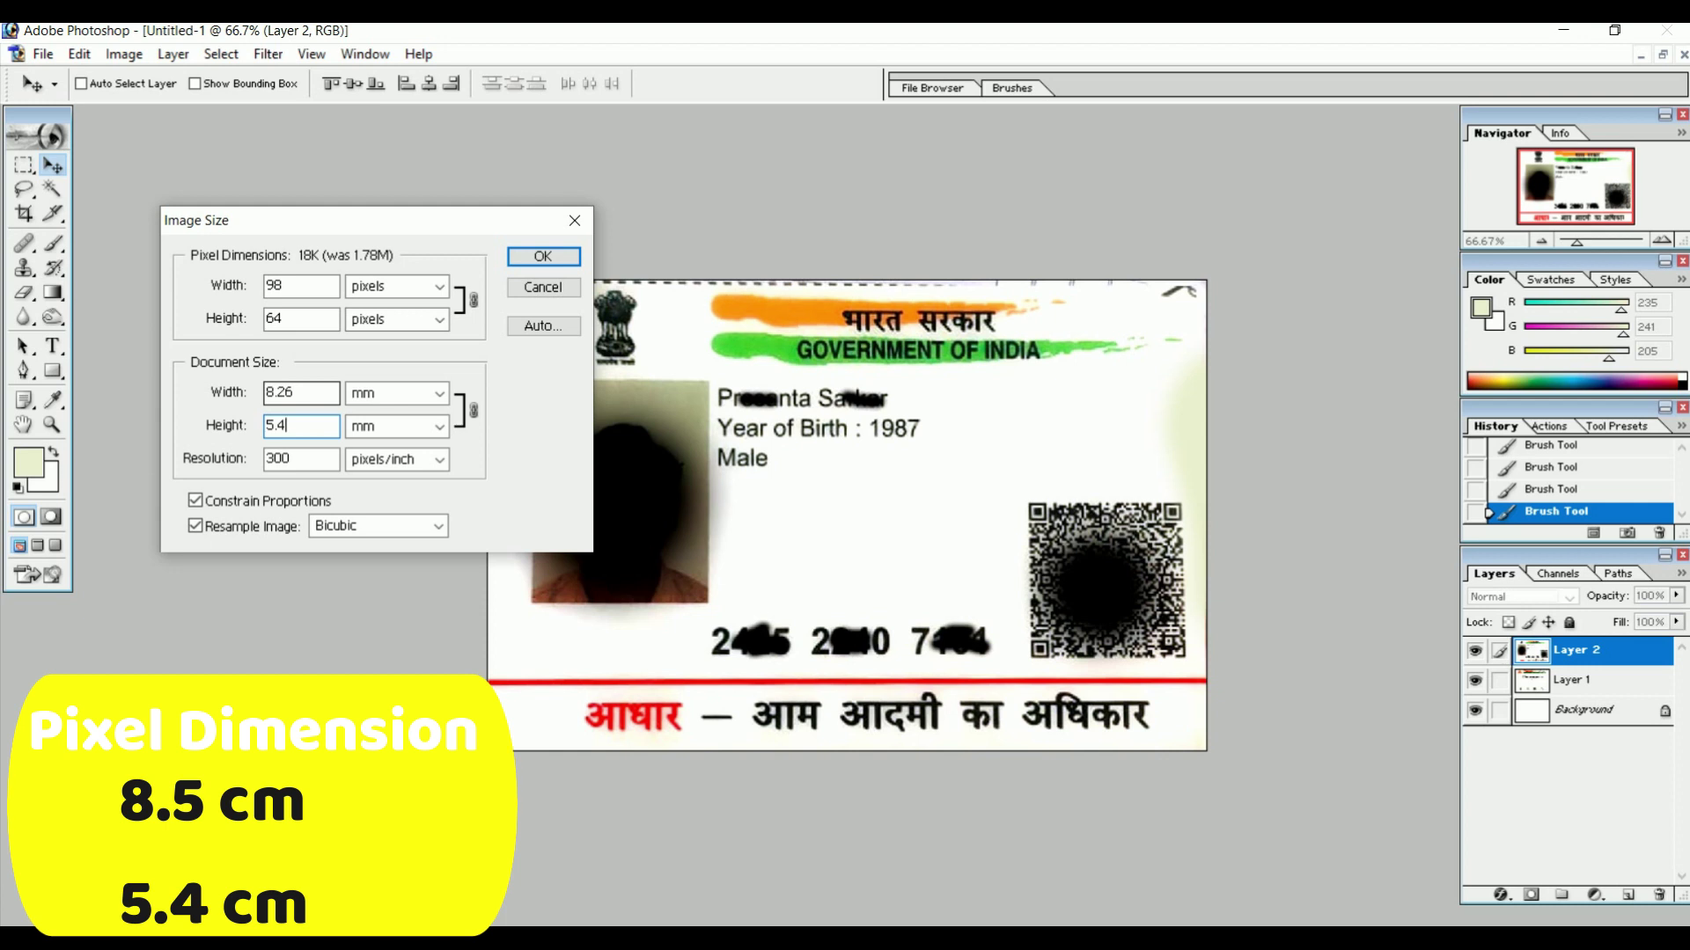
pyautogui.click(284, 498)
pyautogui.doubleClick(313, 400)
pyautogui.write('8.5')
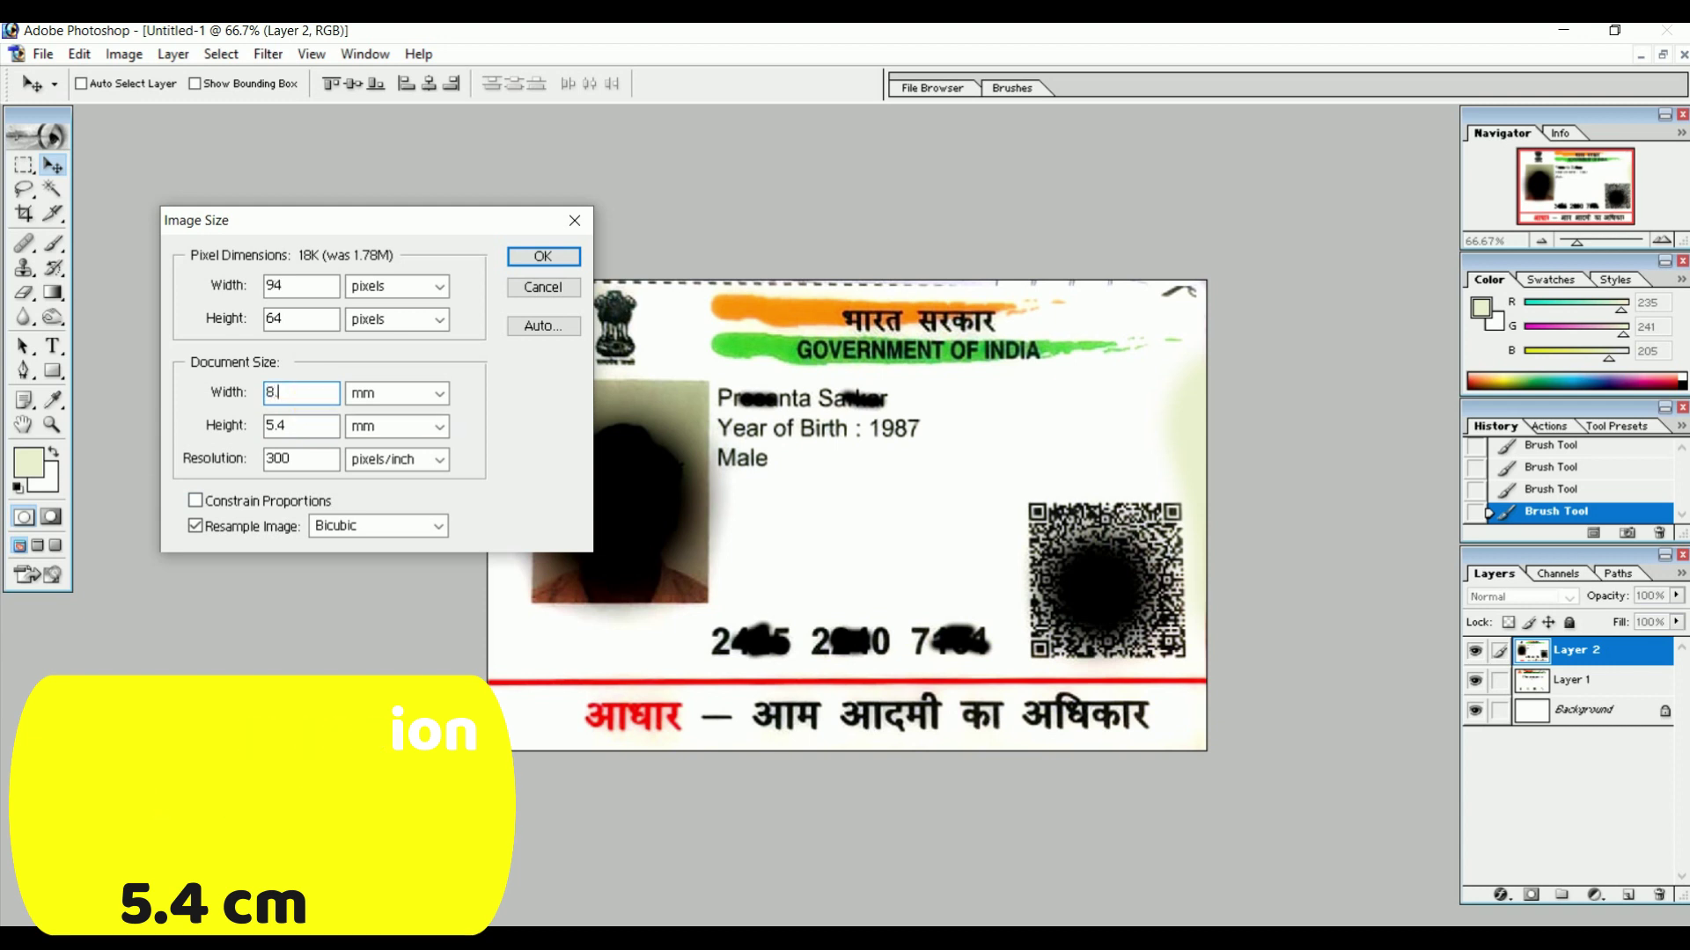
pyautogui.press('Tab')
pyautogui.press('Tab')
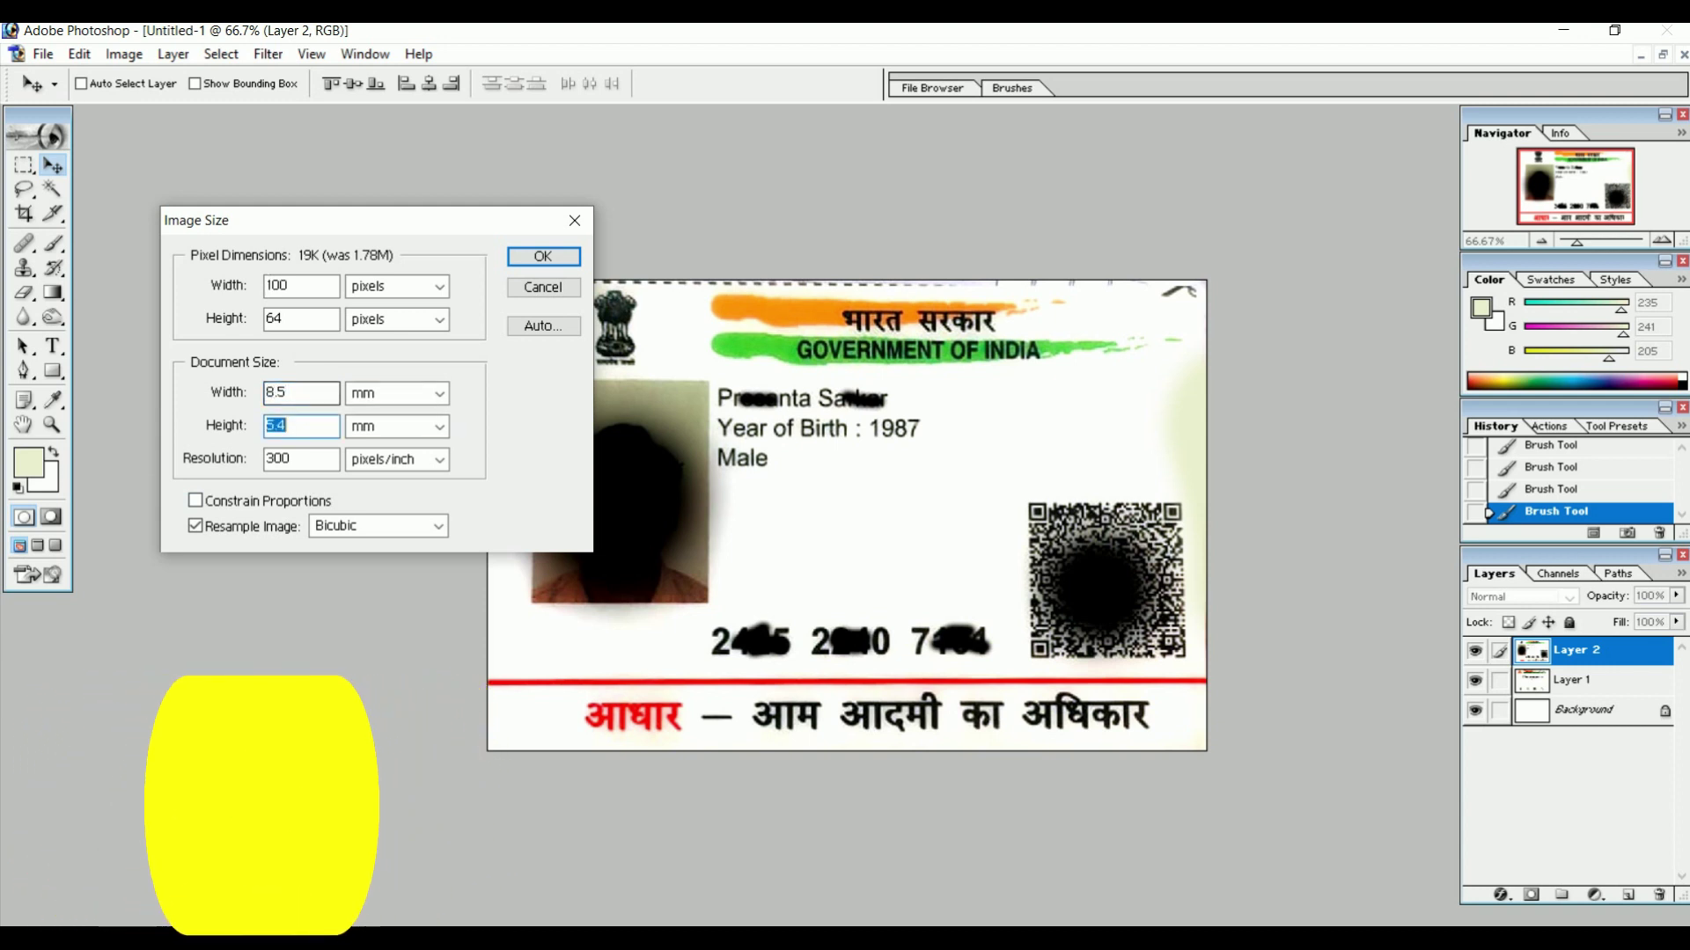
pyautogui.press('Tab')
pyautogui.press('Tab')
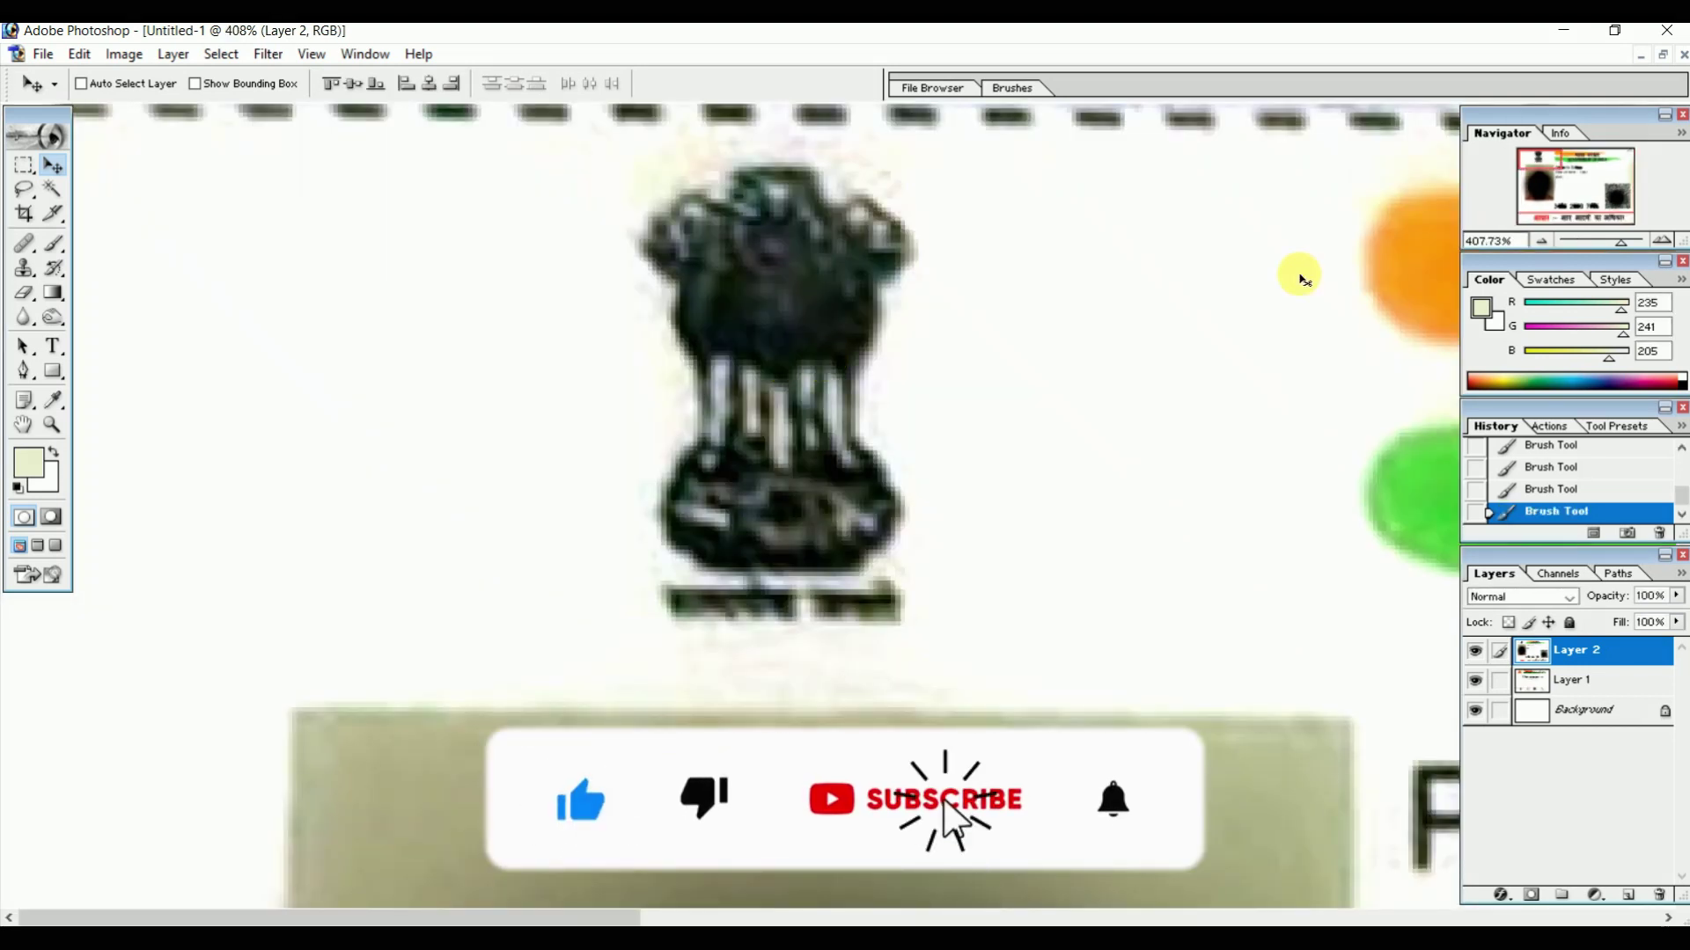
# Adjust the zoom on the card front and float its window beside the A4 page.
pyautogui.click(1548, 239)
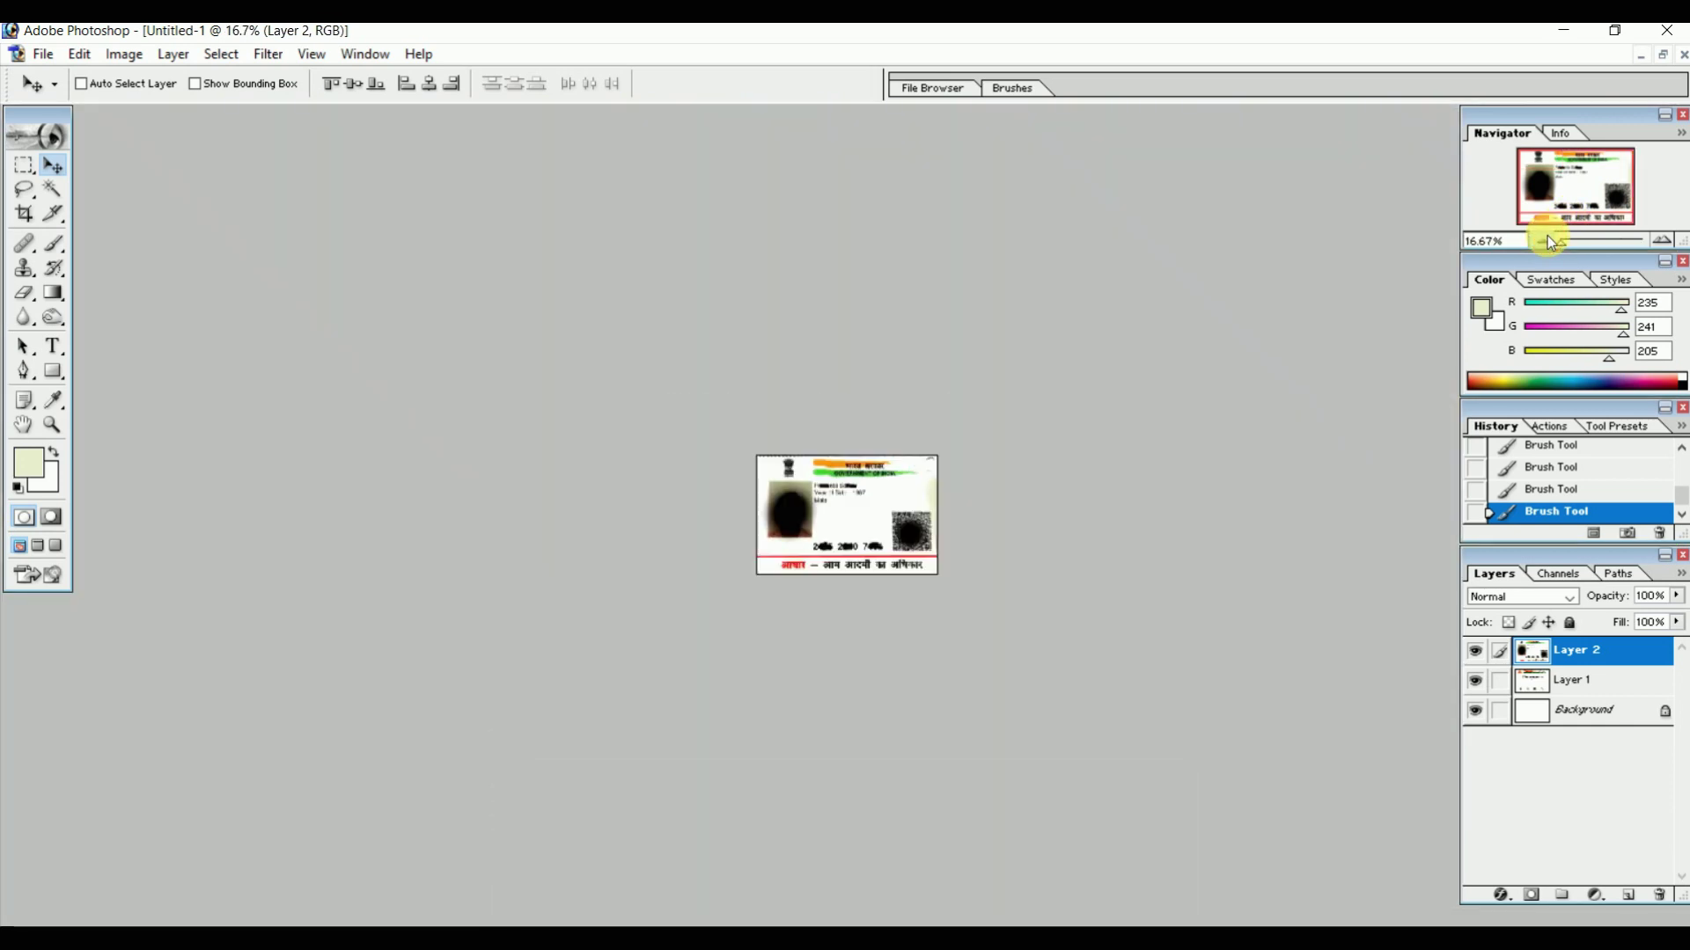
pyautogui.click(1669, 243)
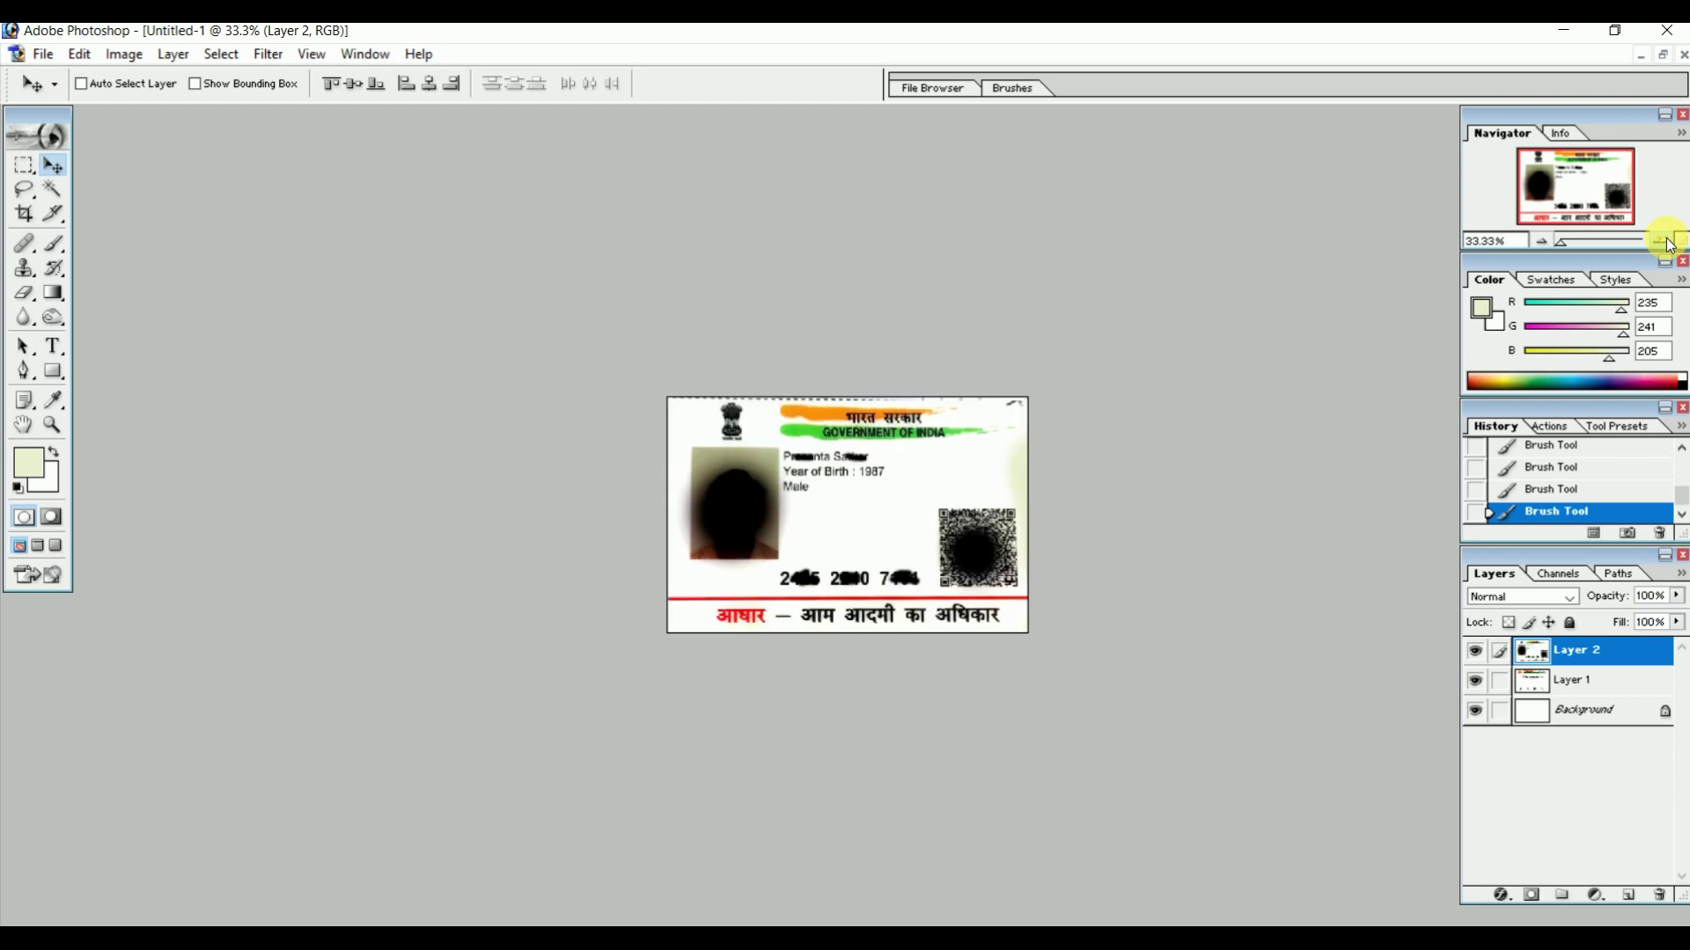
pyautogui.click(1669, 243)
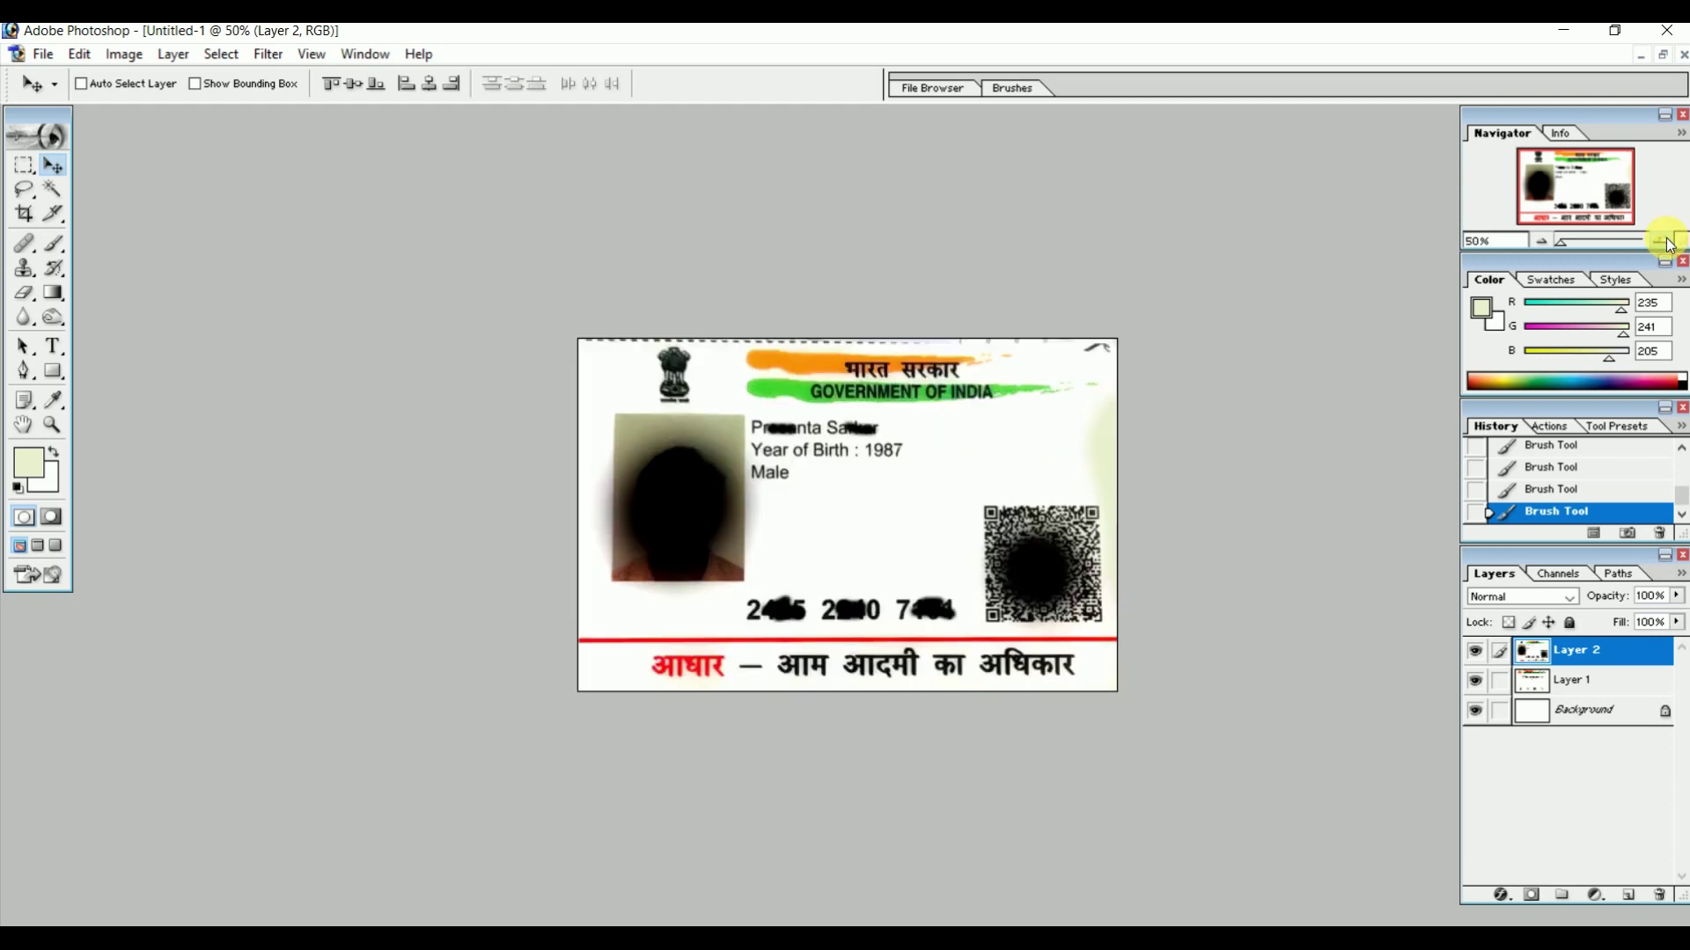
pyautogui.click(1663, 54)
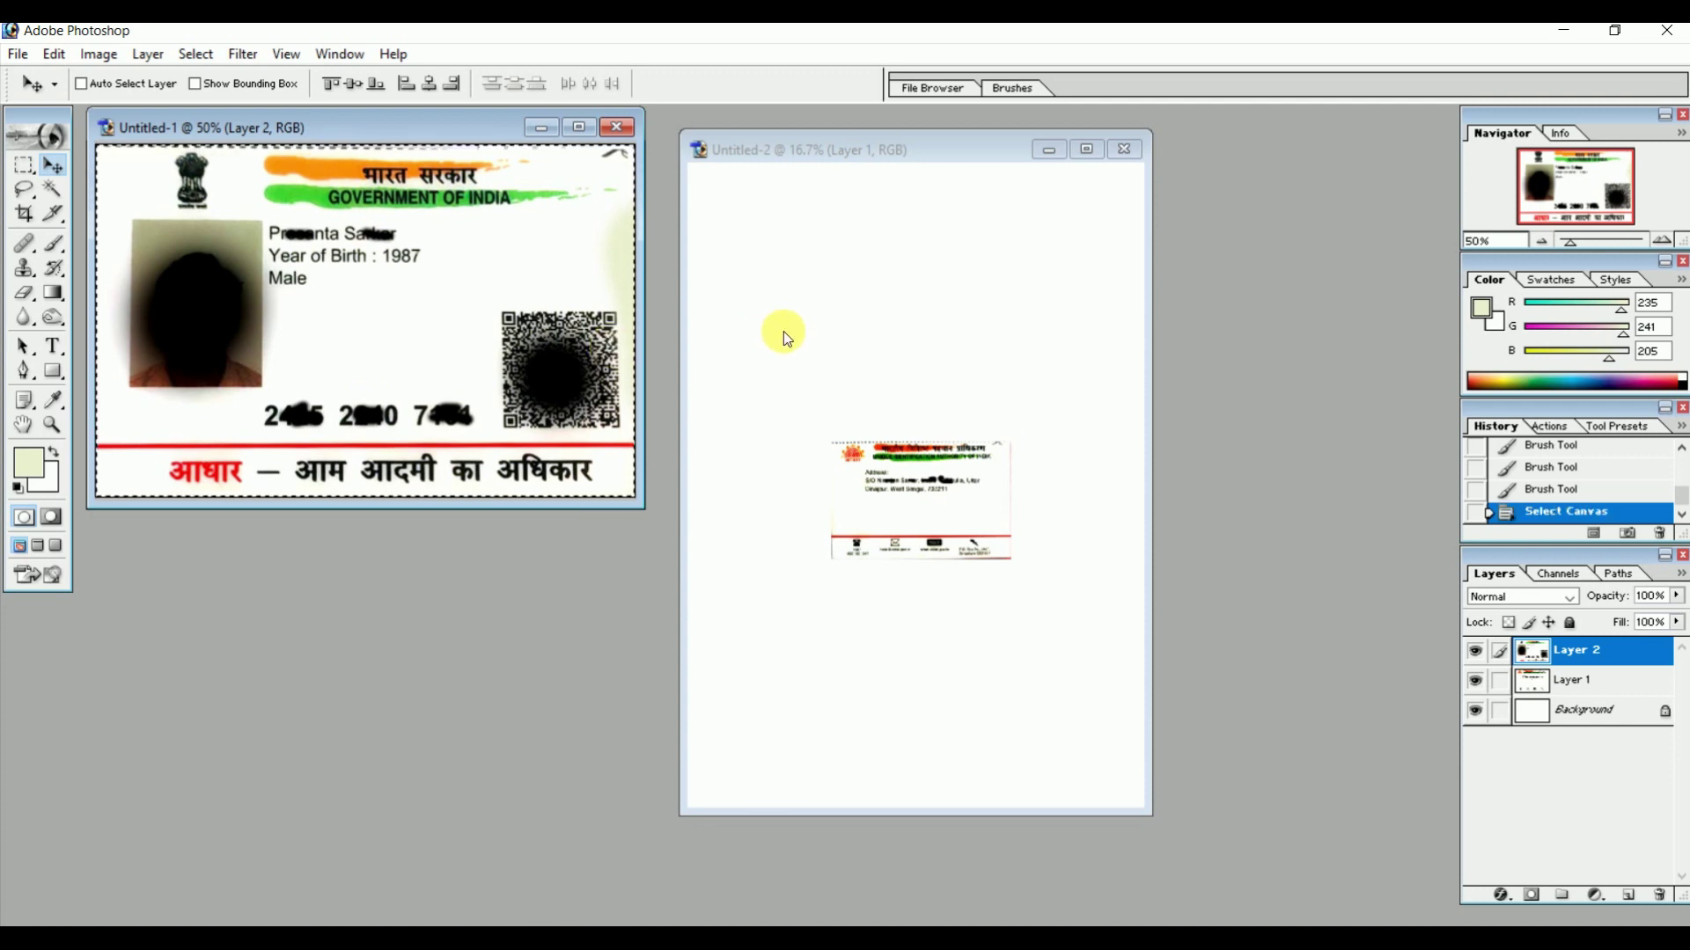
# Drag the card front onto the A4 page above the back card, with Auto Select on, and align both cards.
pyautogui.moveTo(533, 280); pyautogui.dragTo(964, 281)
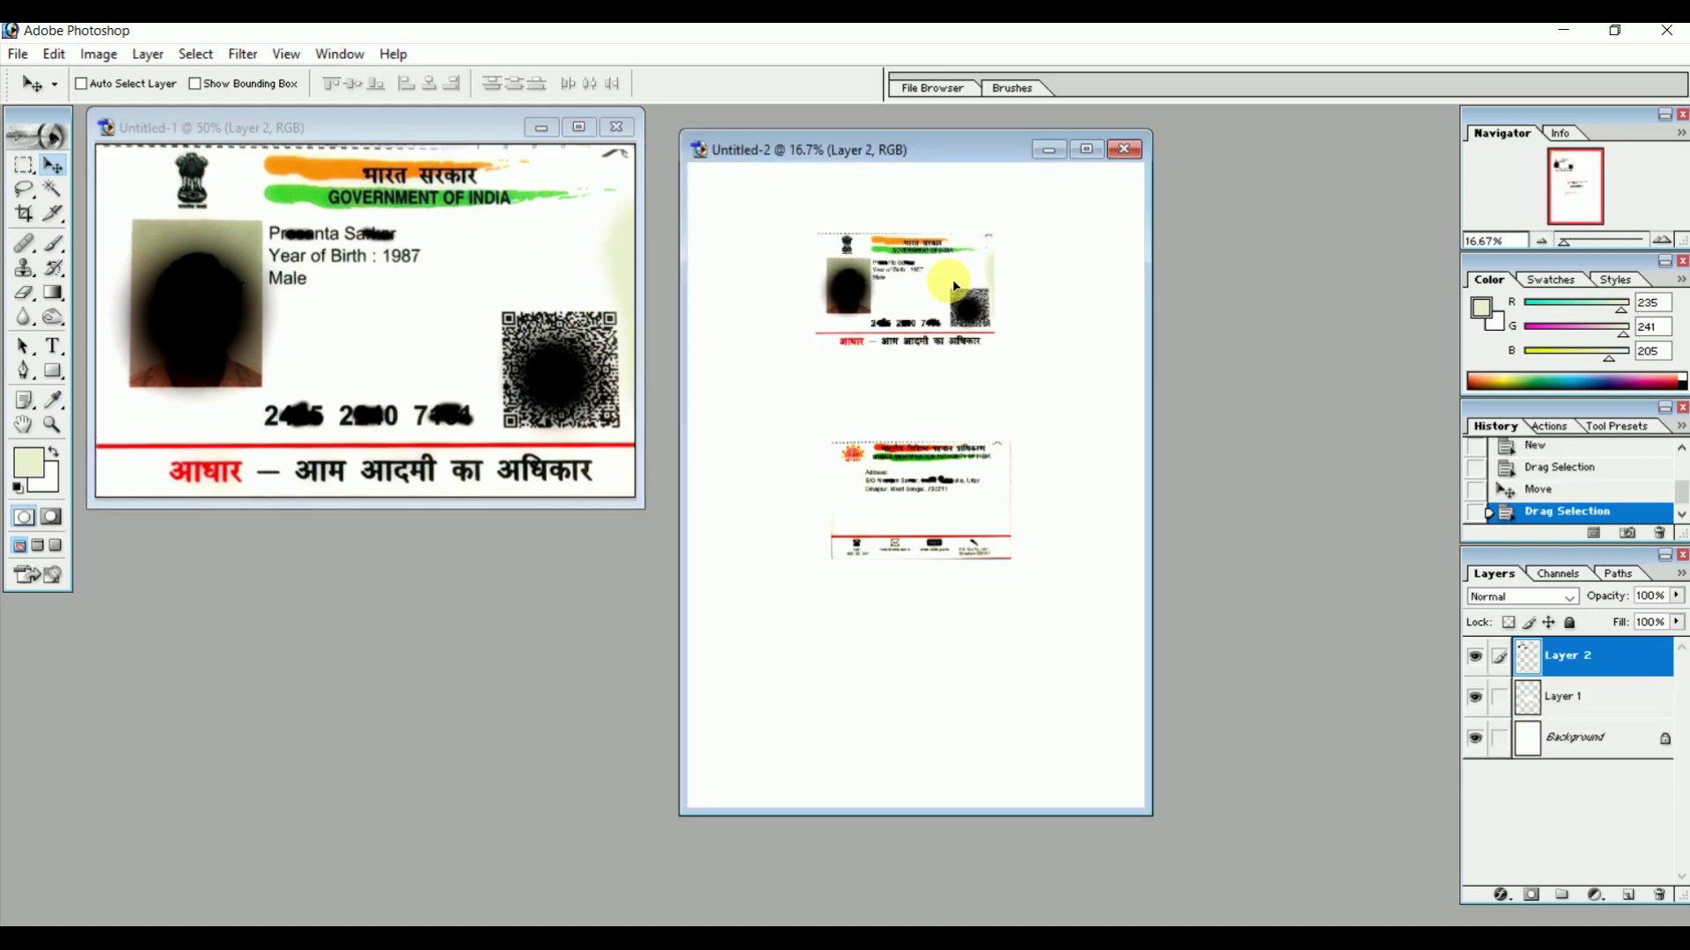
pyautogui.click(1086, 149)
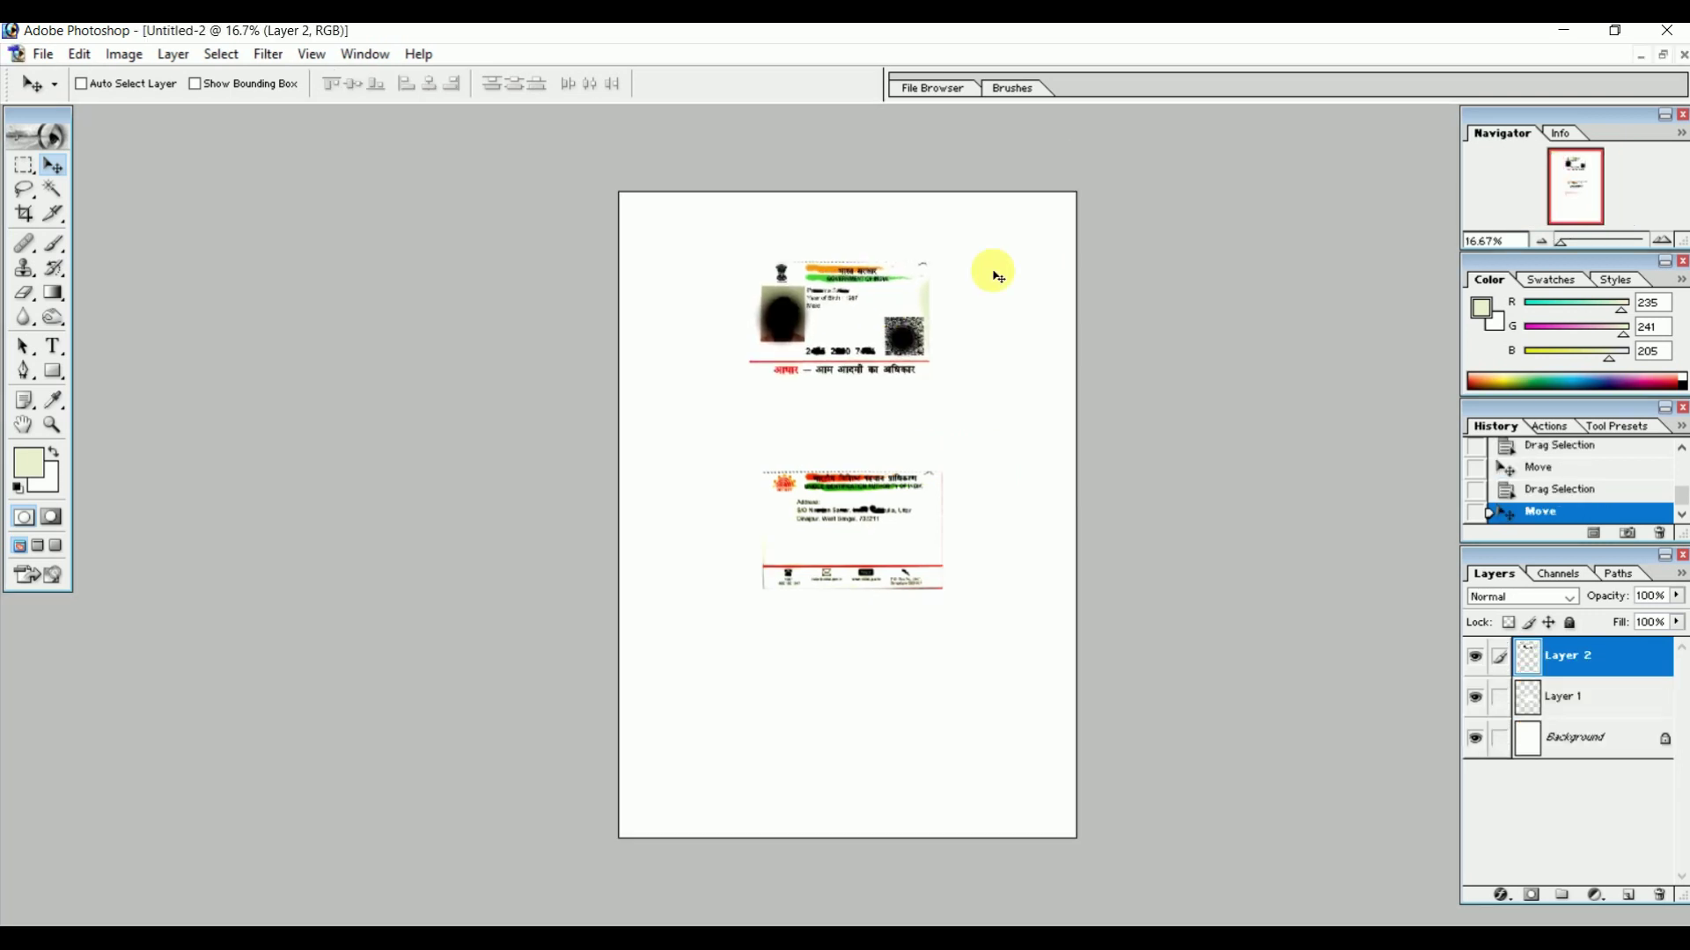
pyautogui.moveTo(858, 526); pyautogui.dragTo(868, 552)
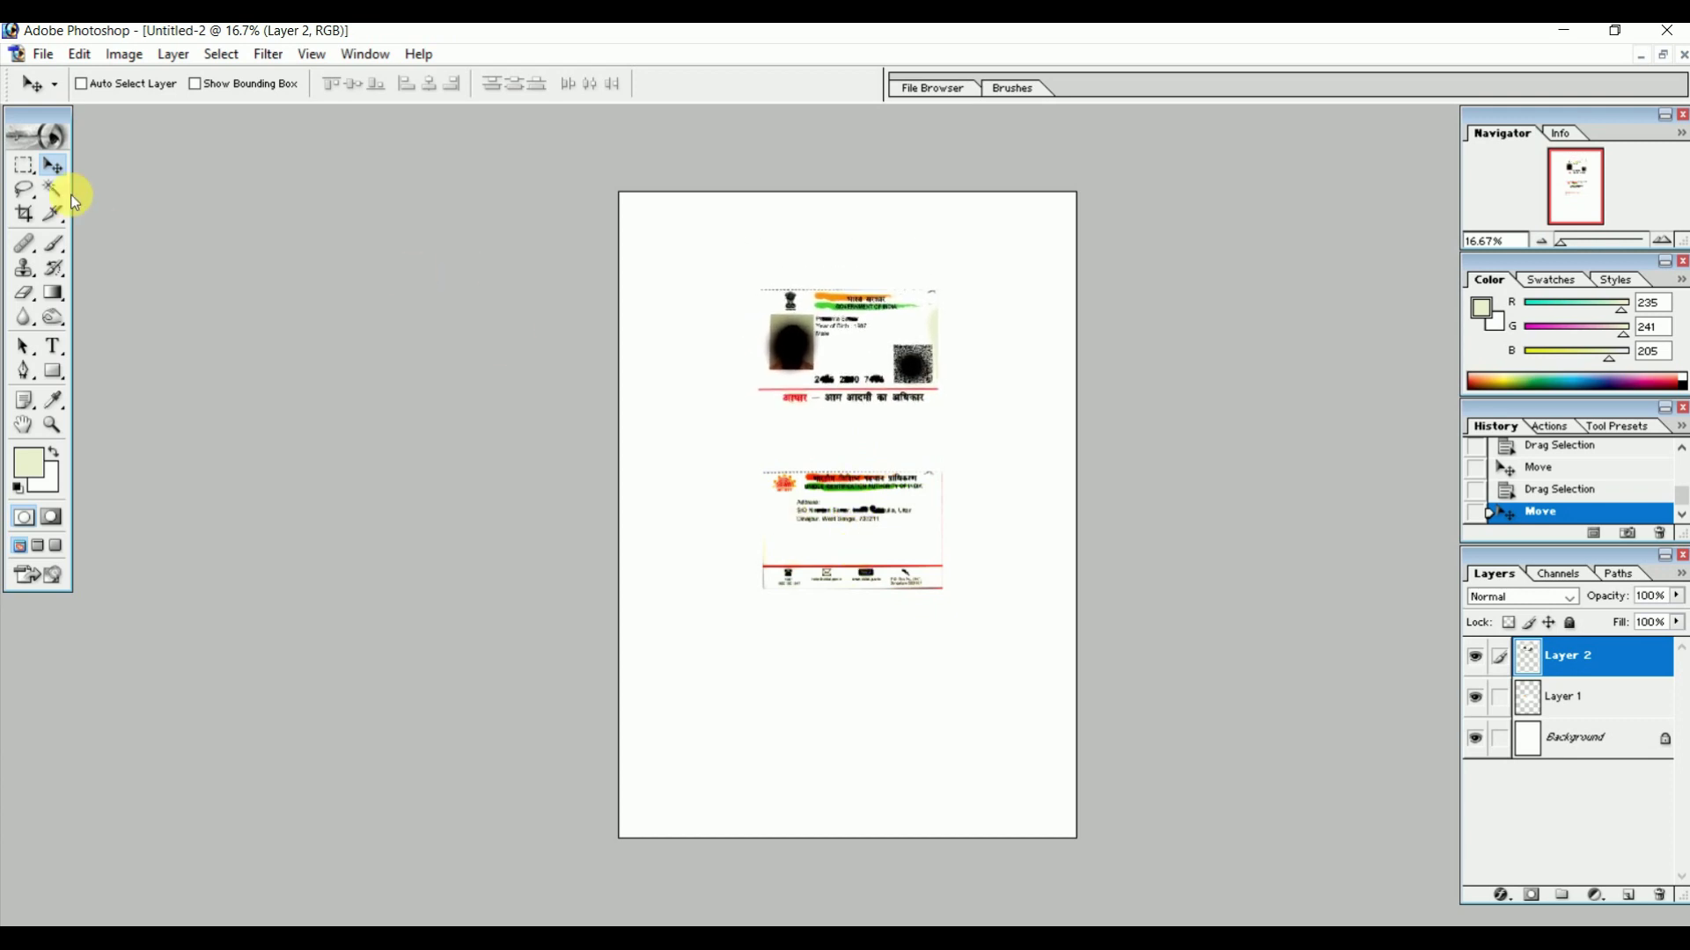
pyautogui.click(111, 88)
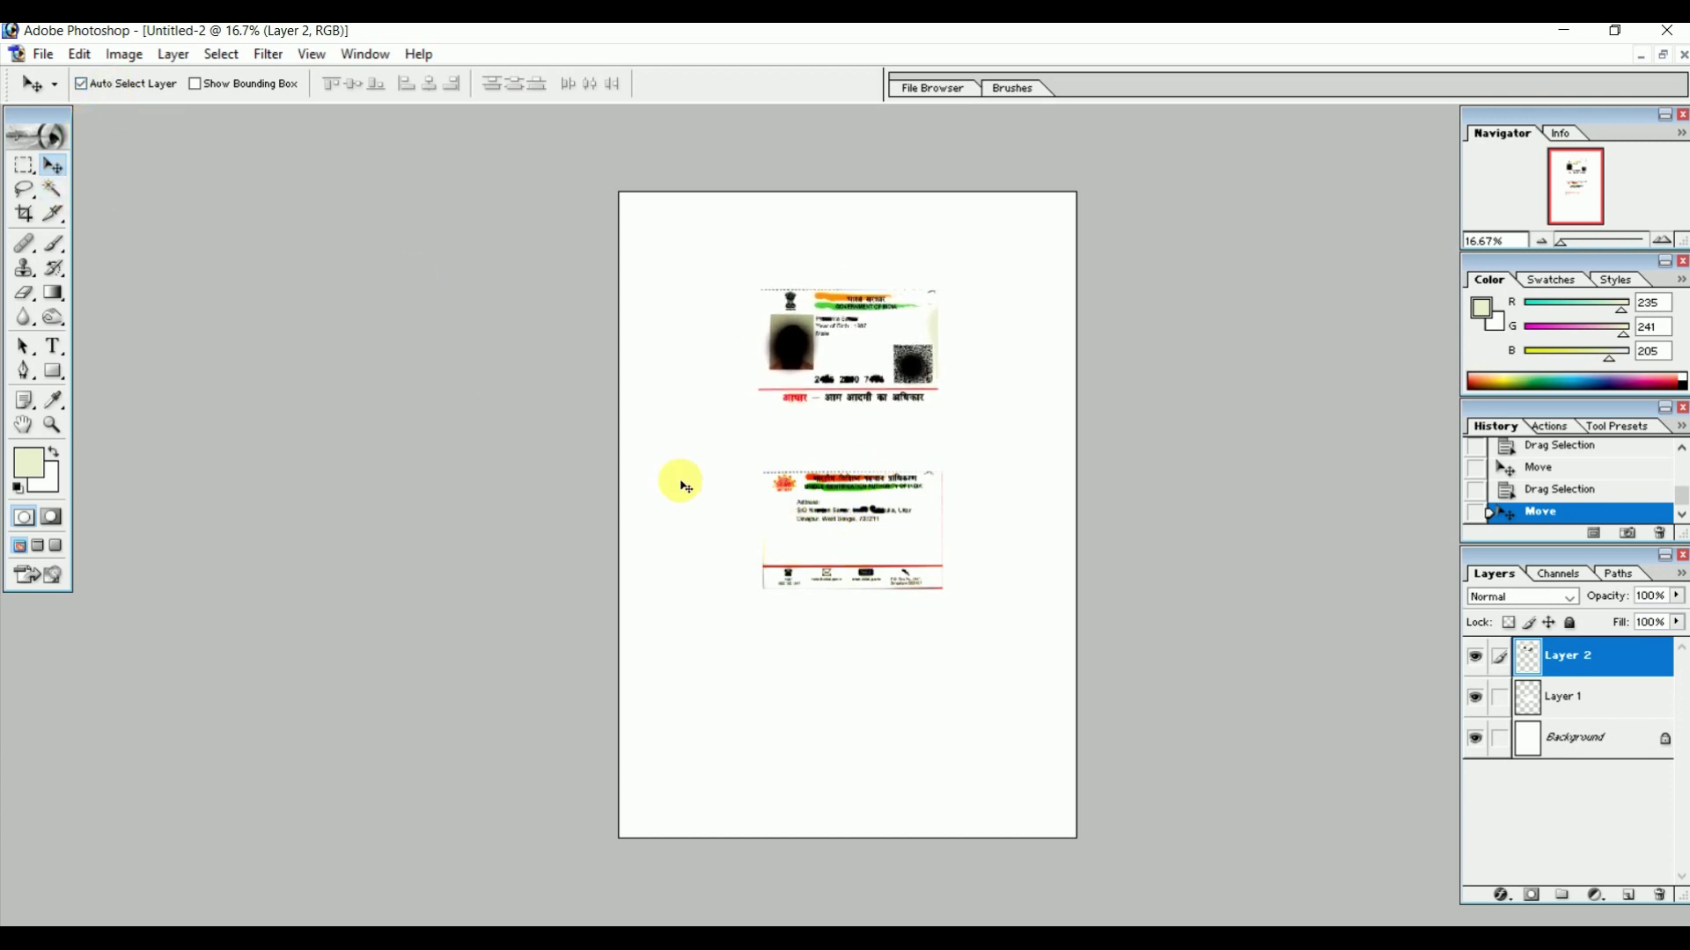
pyautogui.click(836, 535)
pyautogui.moveTo(835, 535); pyautogui.dragTo(834, 517)
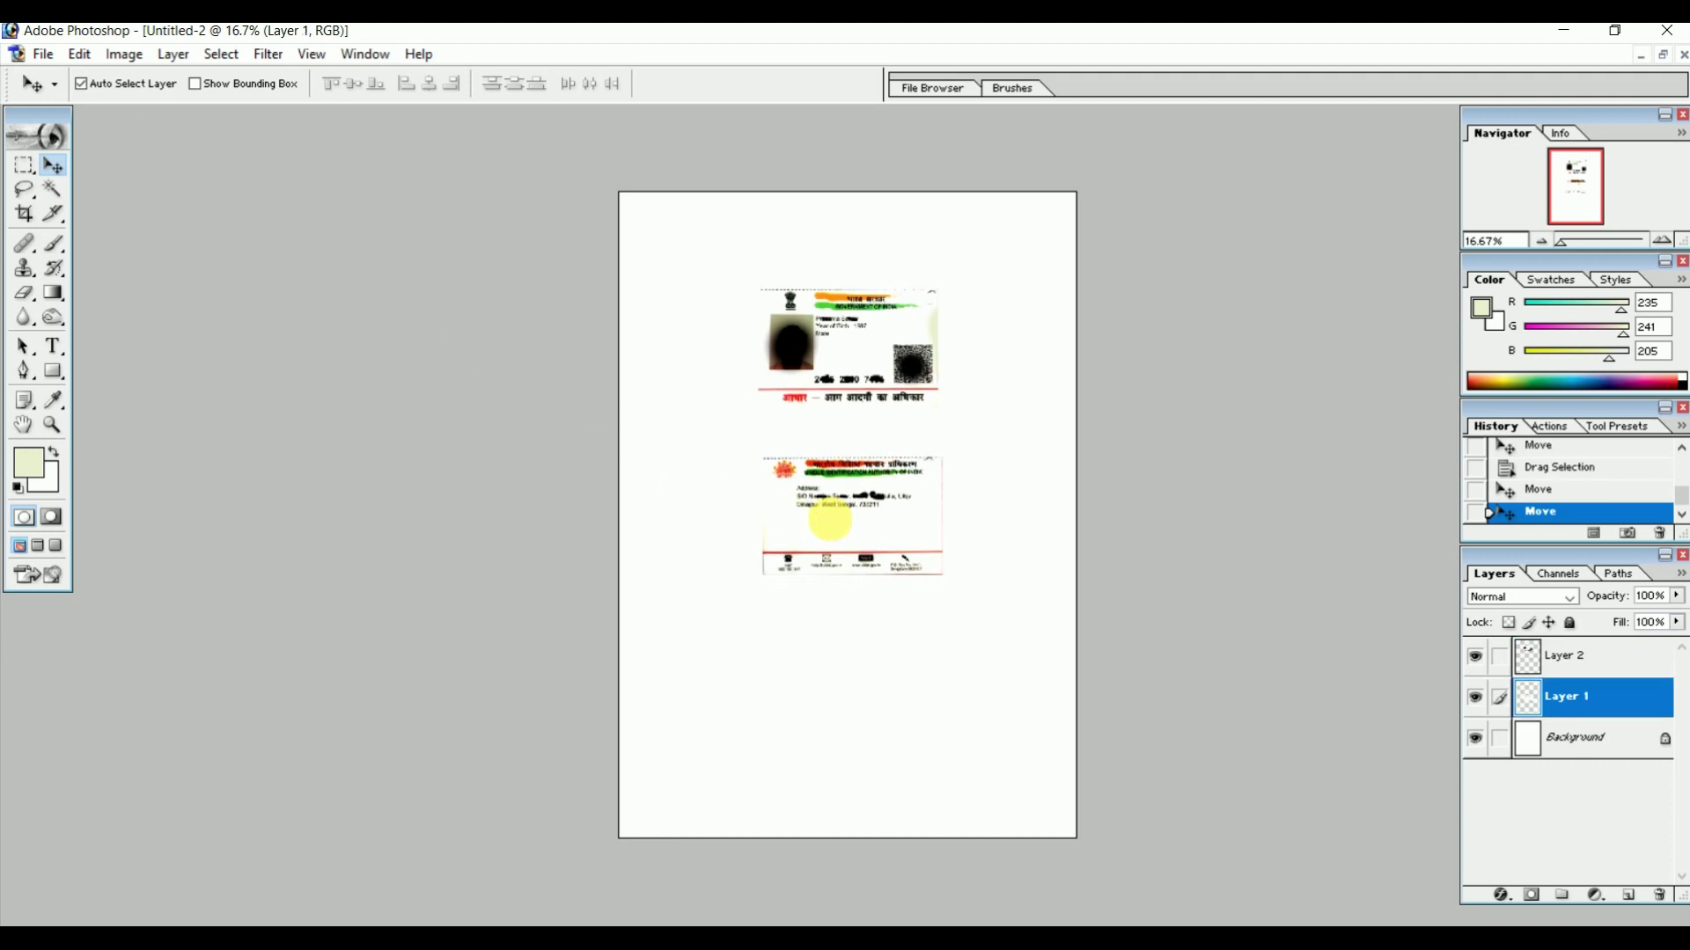
pyautogui.hotkey('ctrl', '-')
pyautogui.hotkey('ctrl', '+')
pyautogui.hotkey('ctrl', '+')
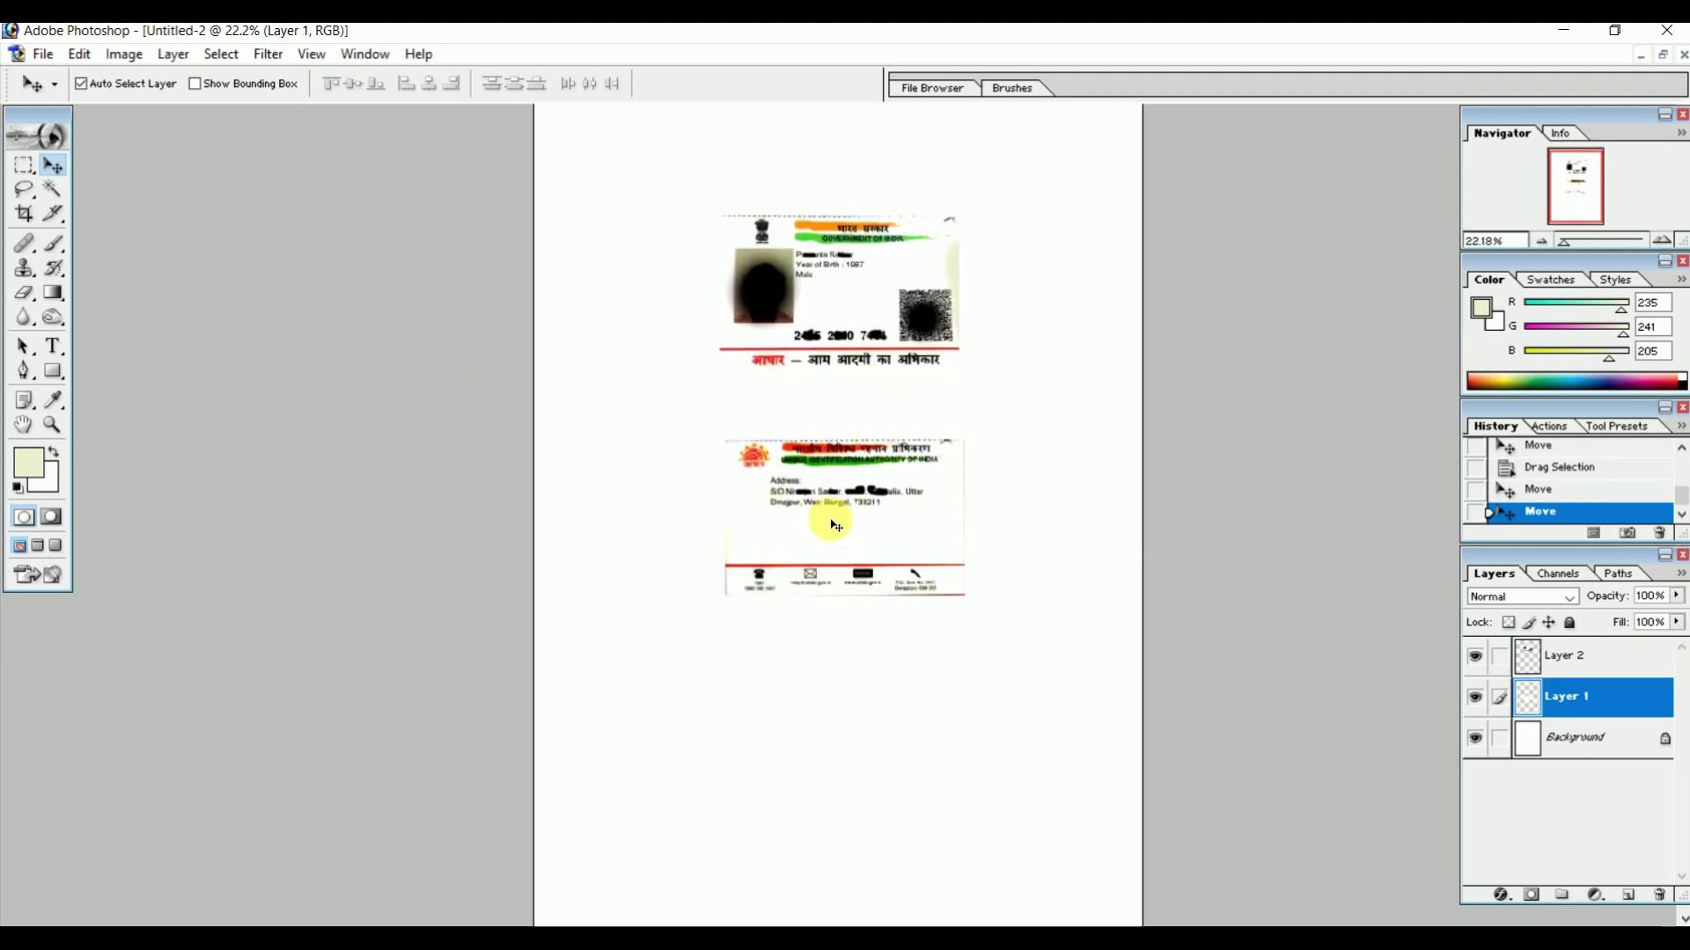
# Zoom the A4 page to 50% and scroll through it to inspect both stacked cards.
pyautogui.click(1656, 239)
pyautogui.click(1656, 241)
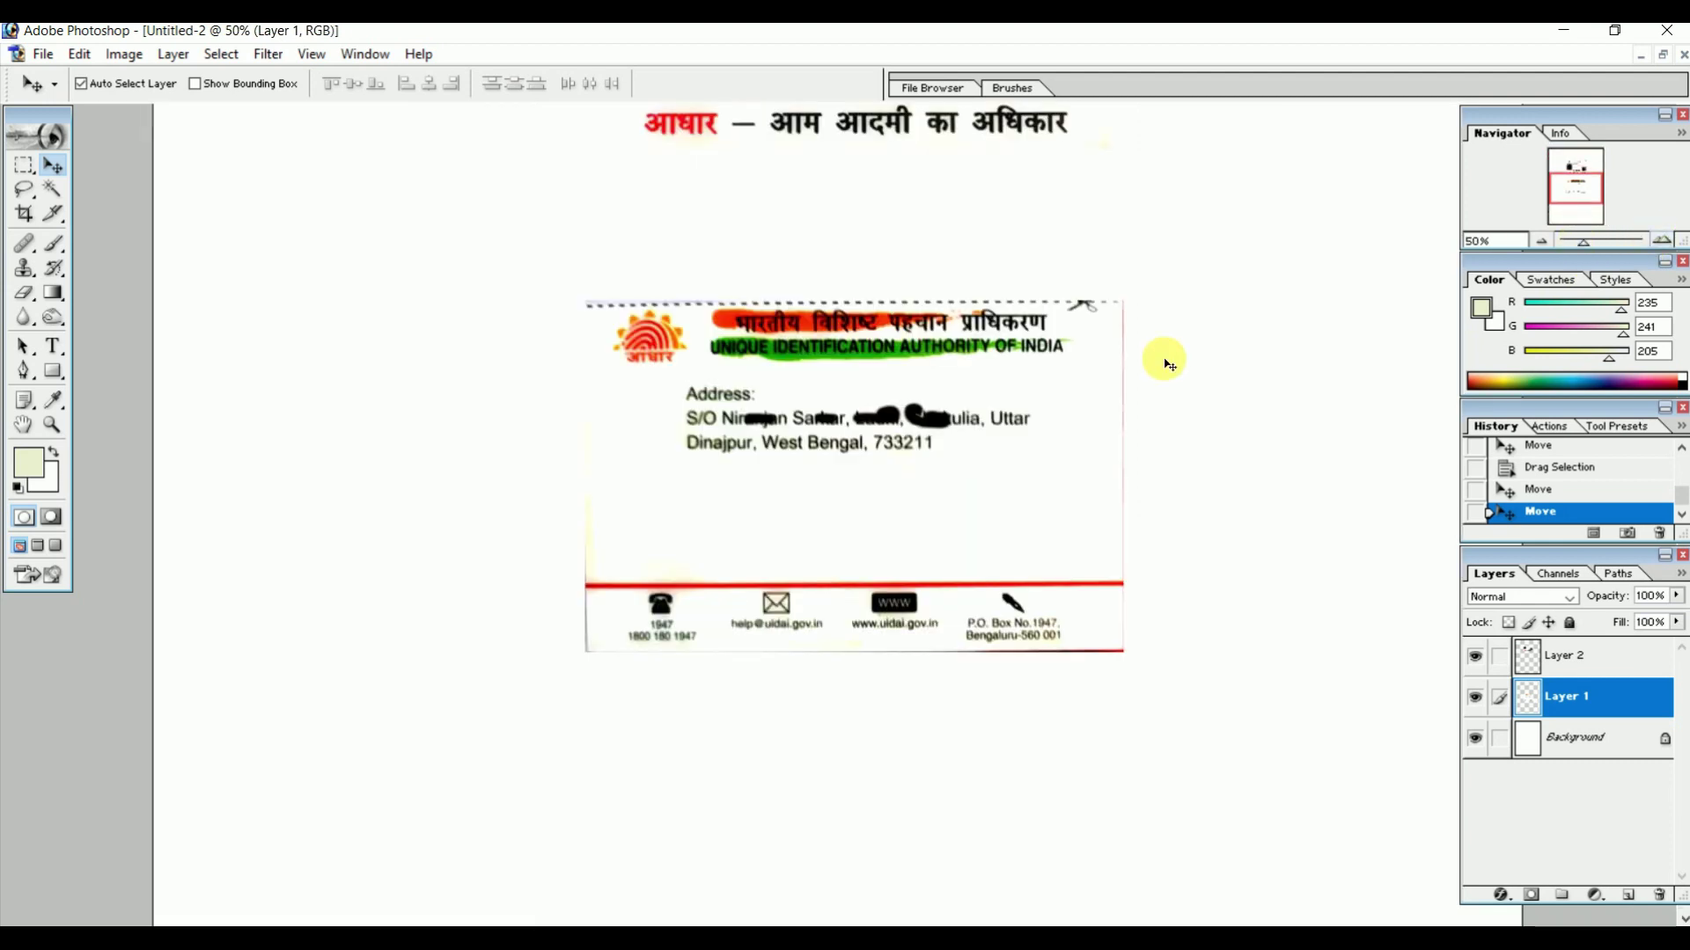
pyautogui.scroll(1, 1167, 364)
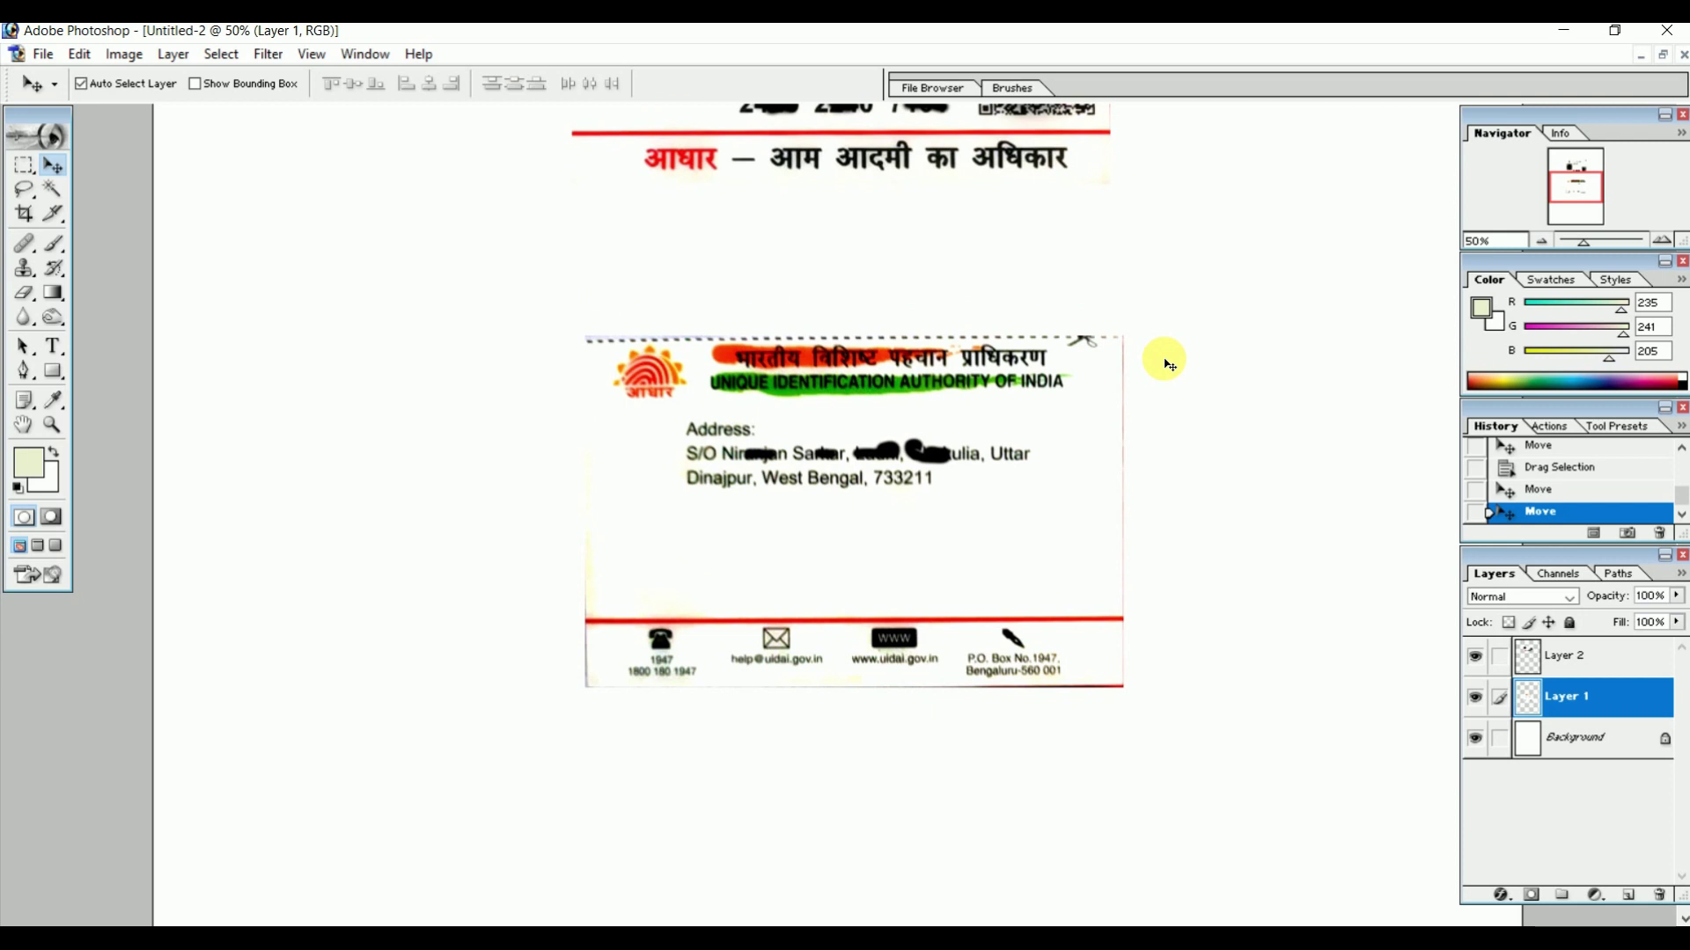
pyautogui.scroll(2, 1167, 363)
pyautogui.scroll(1, 1167, 363)
pyautogui.scroll(1, 1167, 363)
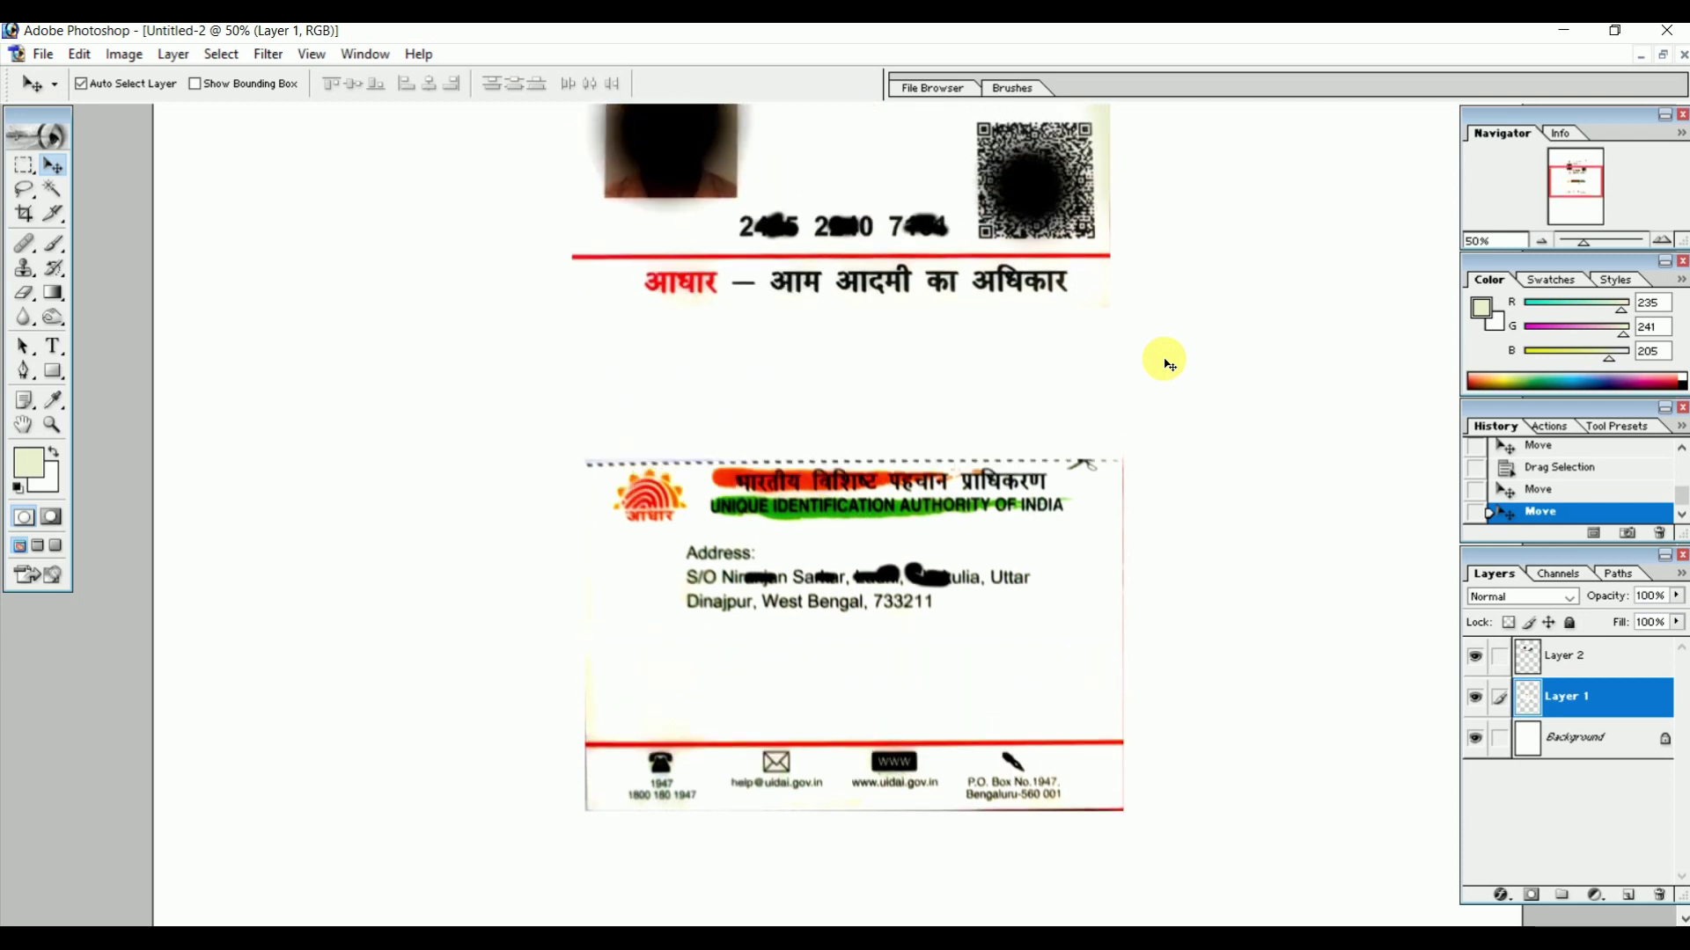
pyautogui.scroll(1, 1167, 363)
pyautogui.scroll(2, 1167, 363)
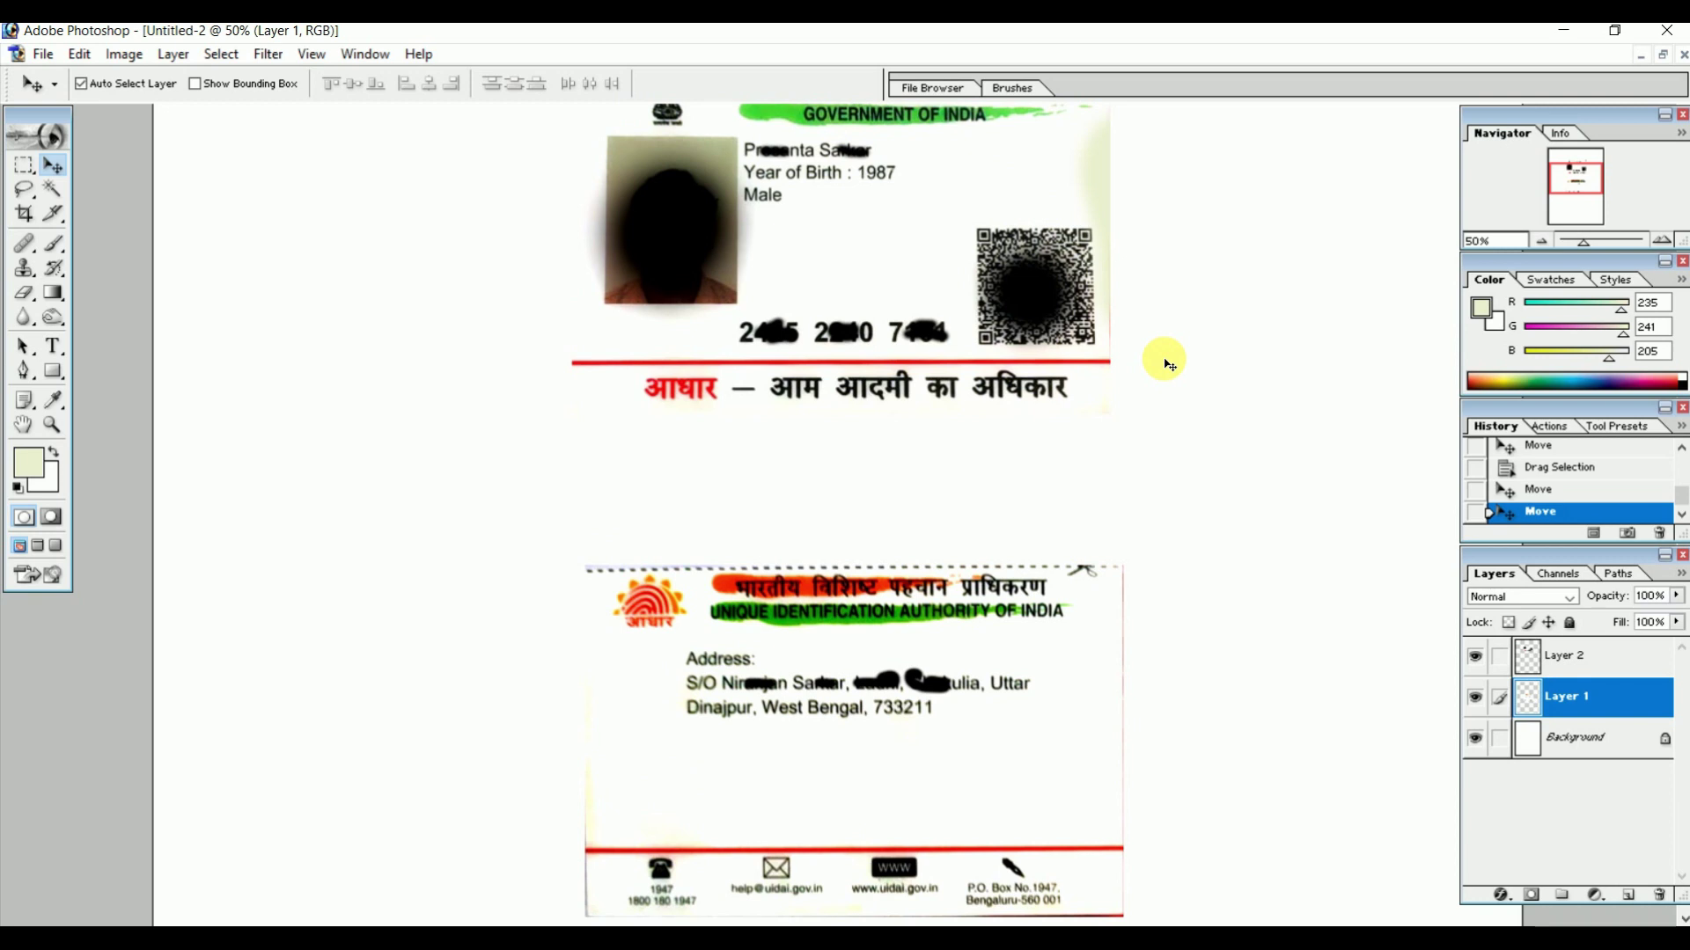
pyautogui.scroll(2, 1167, 363)
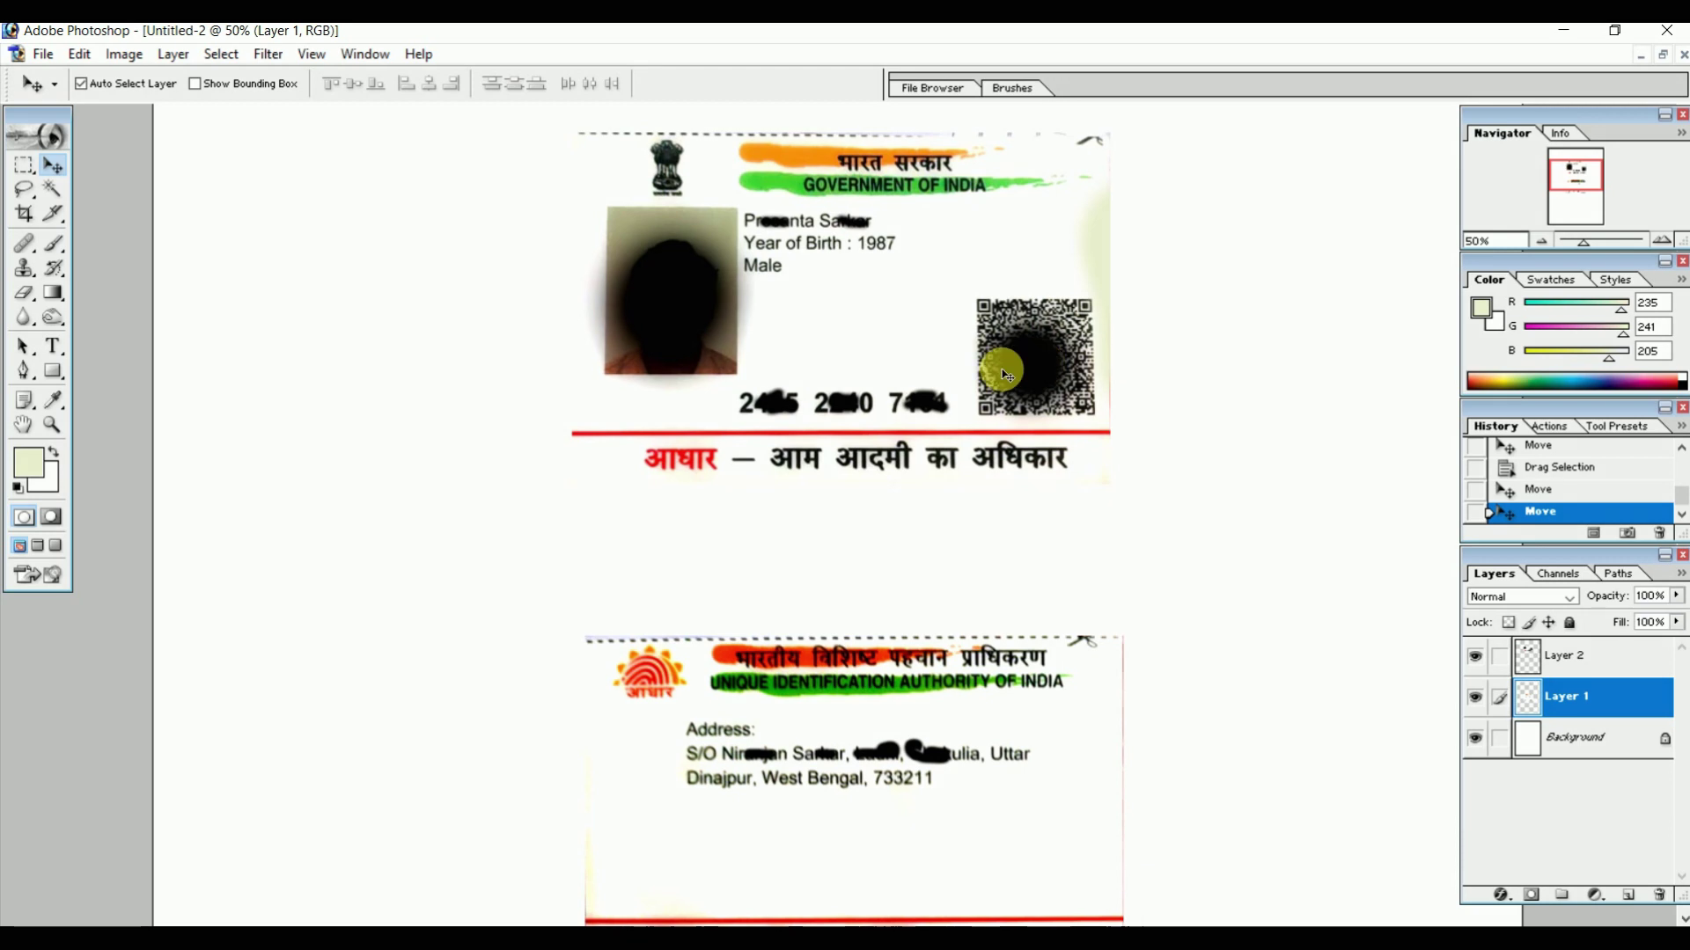
pyautogui.scroll(-2, 968, 379)
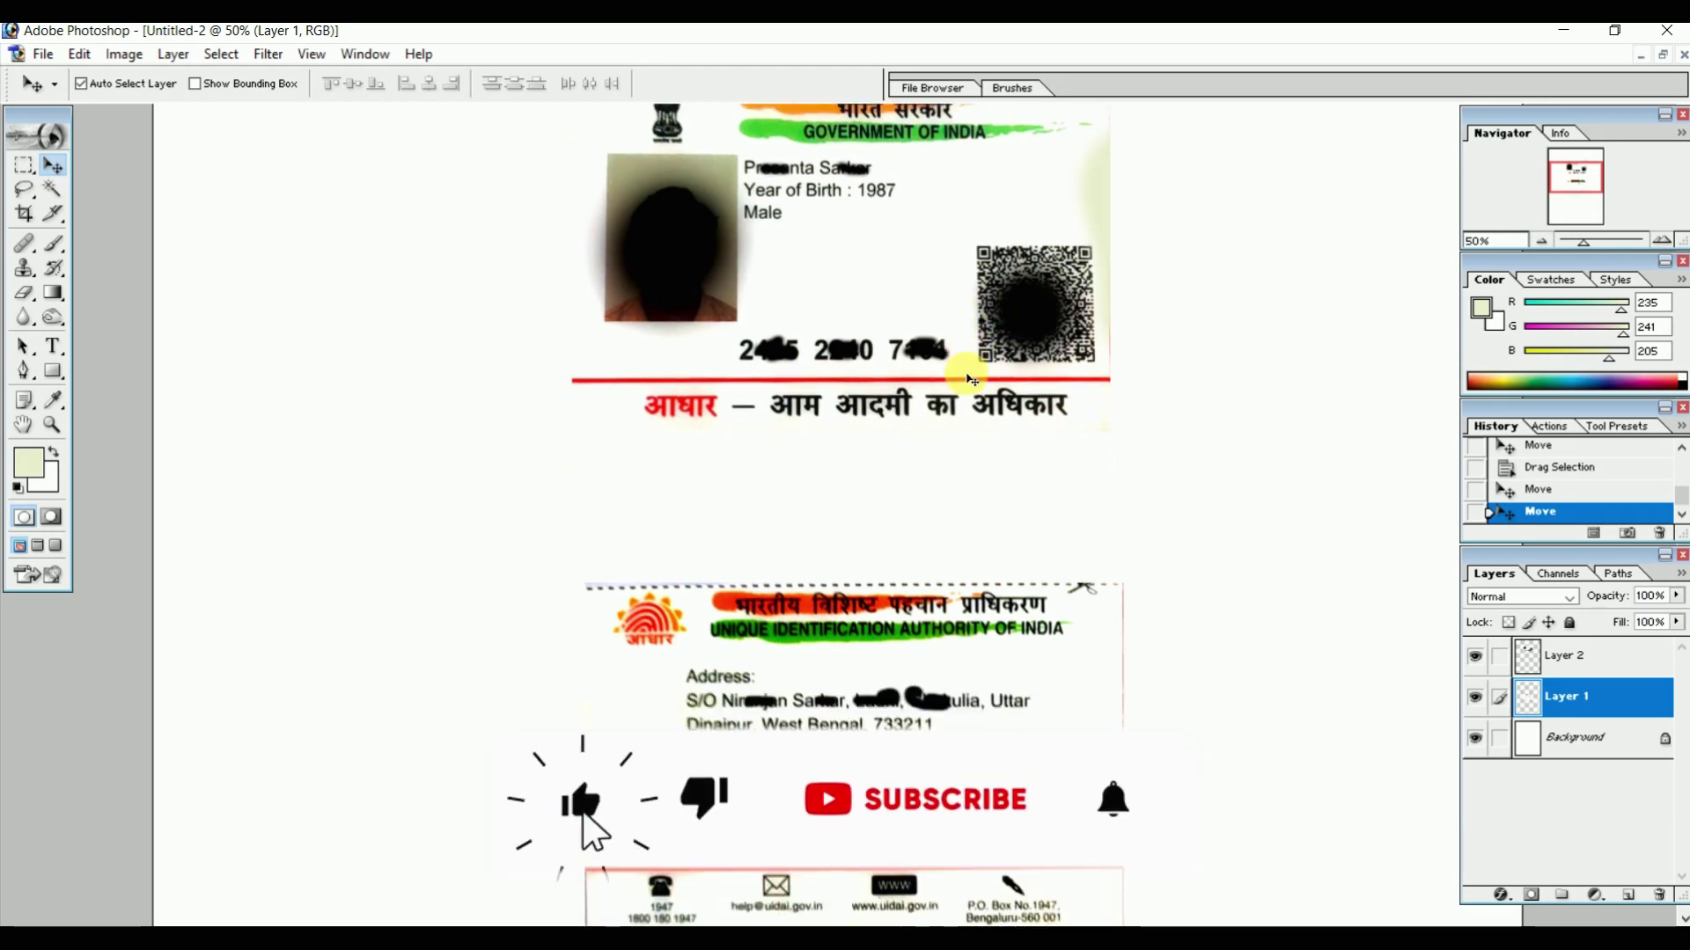